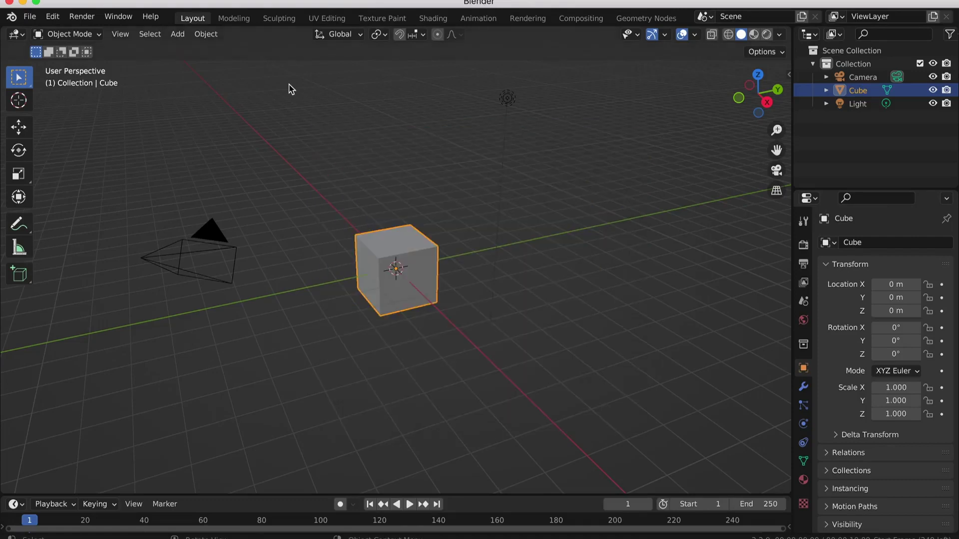
Step: Set the default cube's X, Y and Z location to 1 m, then deselect it
key(n)
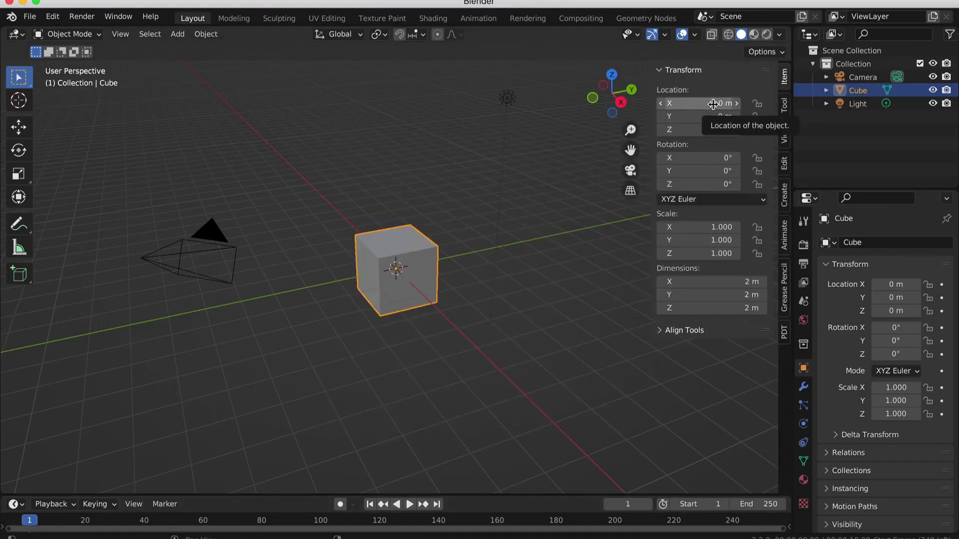
drag(699, 103, 700, 129)
text(1)
key(Return)
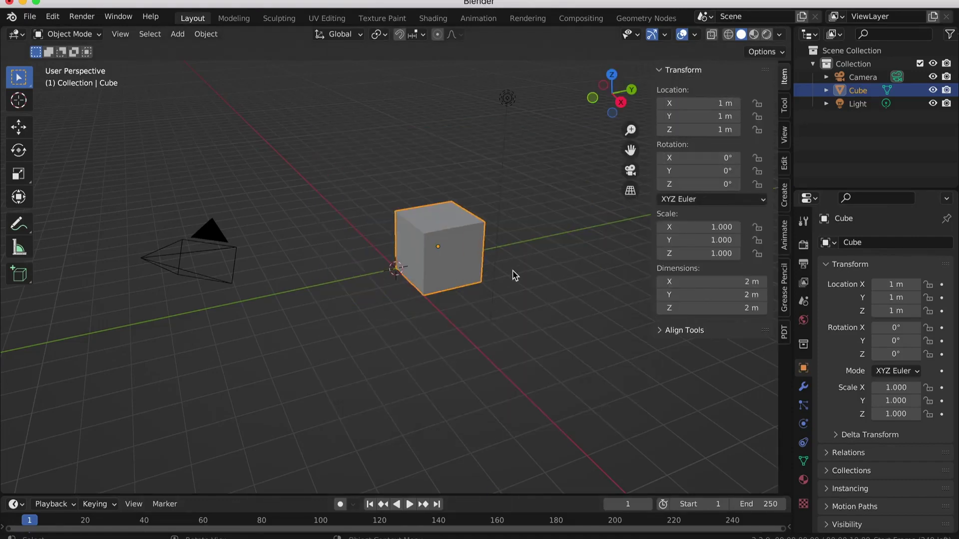
click(515, 275)
Step: Import Realistic_White_Male_Low_Poly.obj as a Wavefront OBJ from the Blender Works 2020 folder
key(n)
click(30, 16)
mouse_move(52, 196)
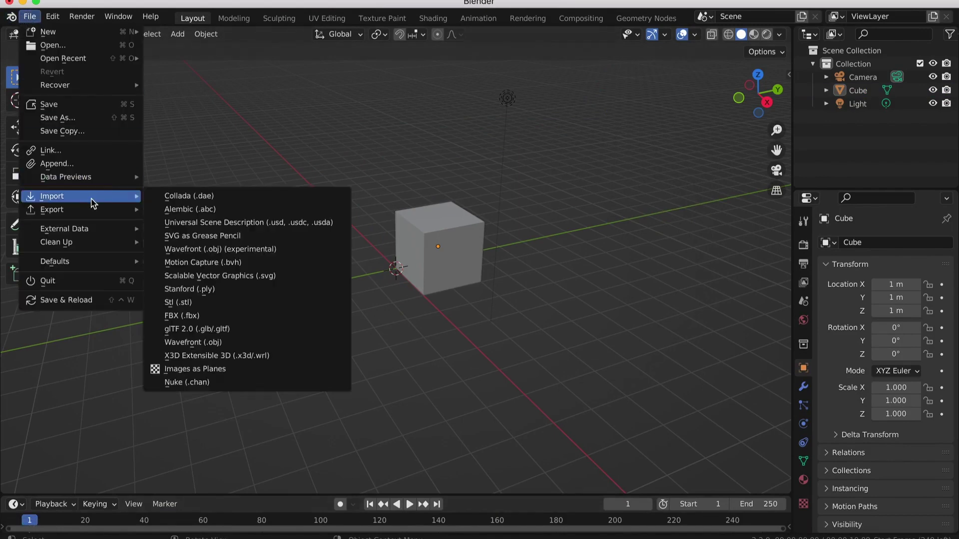
click(196, 342)
click(205, 304)
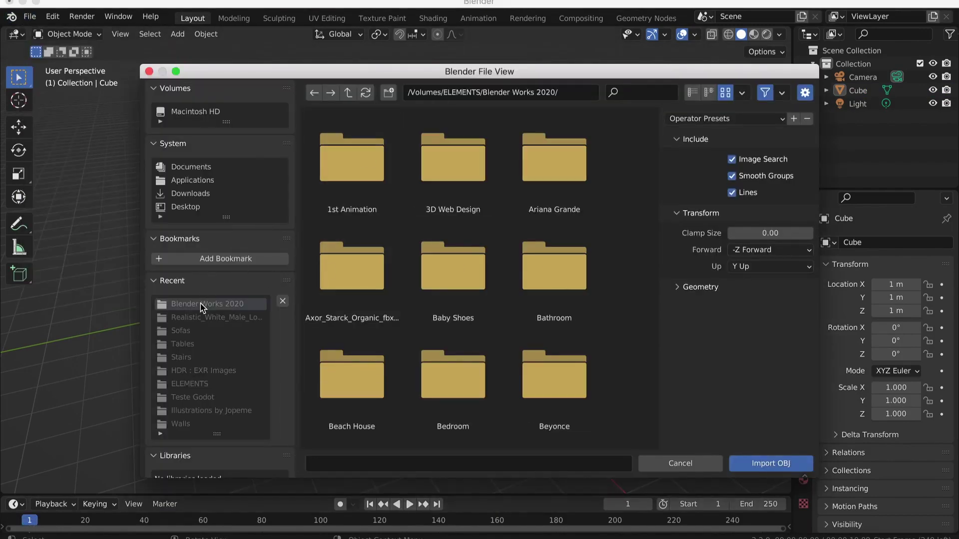
scroll(391, 311, down, 5)
scroll(391, 312, down, 3)
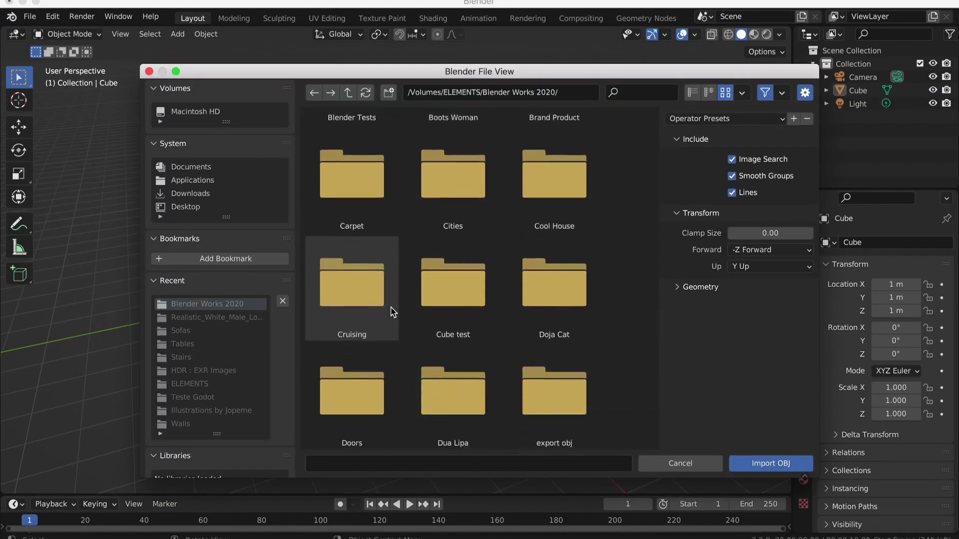
scroll(391, 312, down, 3)
double_click(383, 311)
click(444, 143)
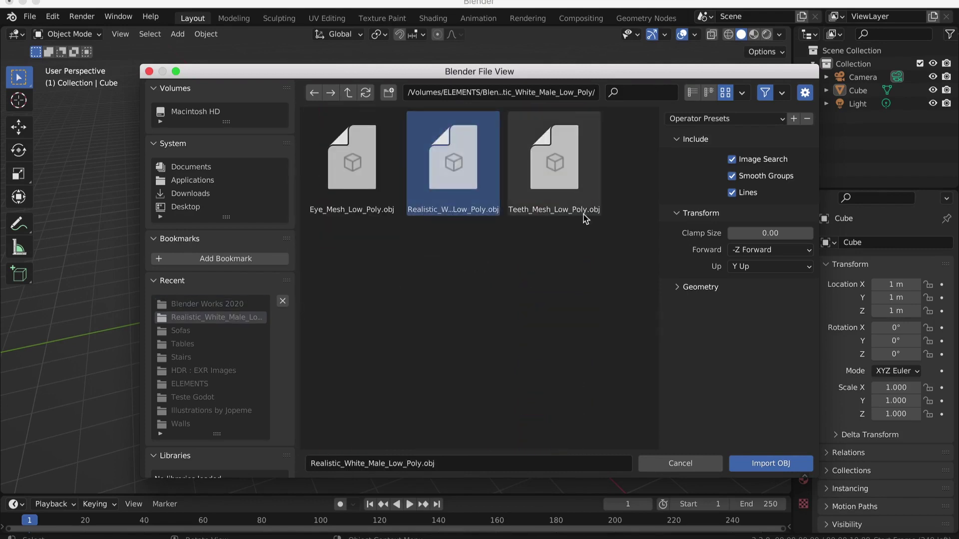
click(748, 468)
Step: Select the imported human model and enter a uniform scale of 1.02
click(571, 219)
key(n)
drag(704, 226, 704, 253)
text(1.02)
key(Return)
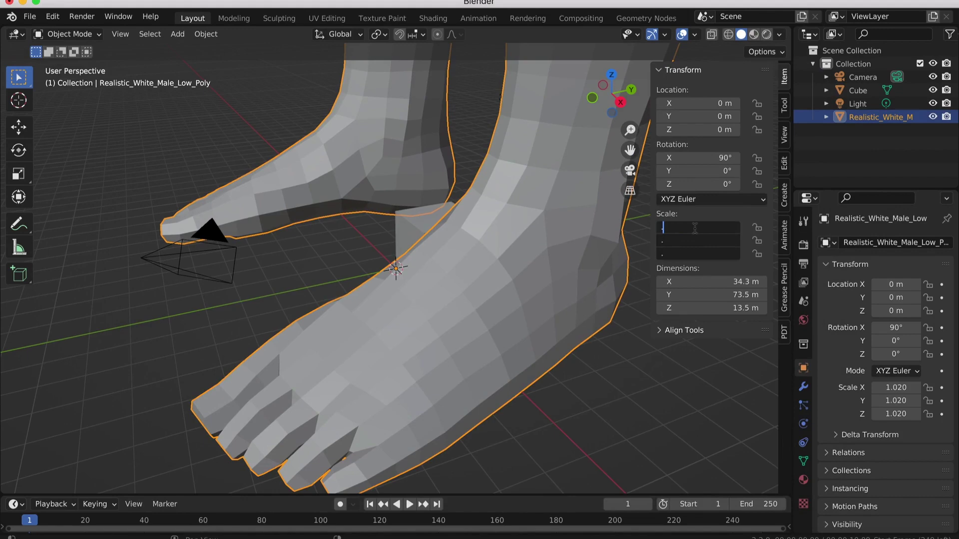
Step: Apply a 0.025 scale to the human model and move it beside the cube in front view
key(Return)
key(KP_1)
scroll(327, 239, up, 6)
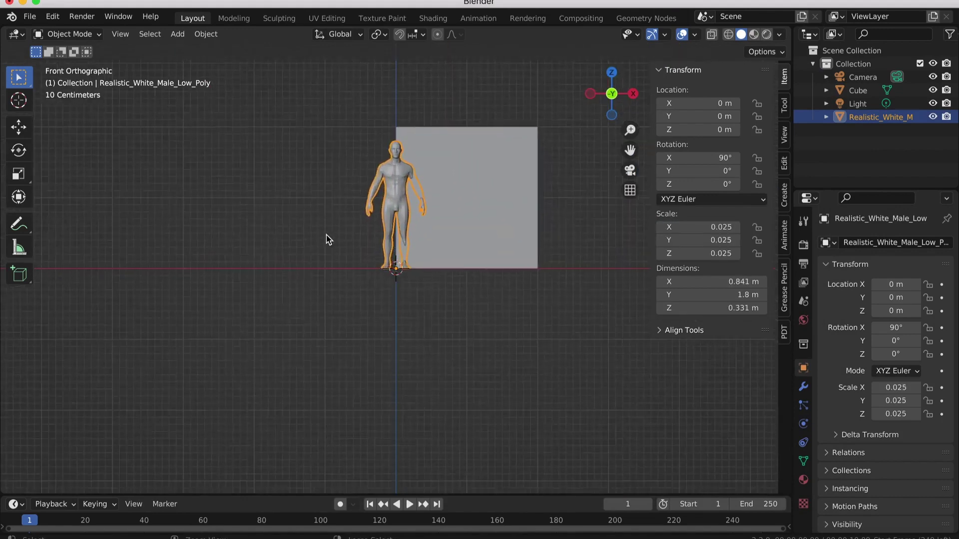
key(g)
click(355, 310)
middle_drag(355, 310, 488, 141)
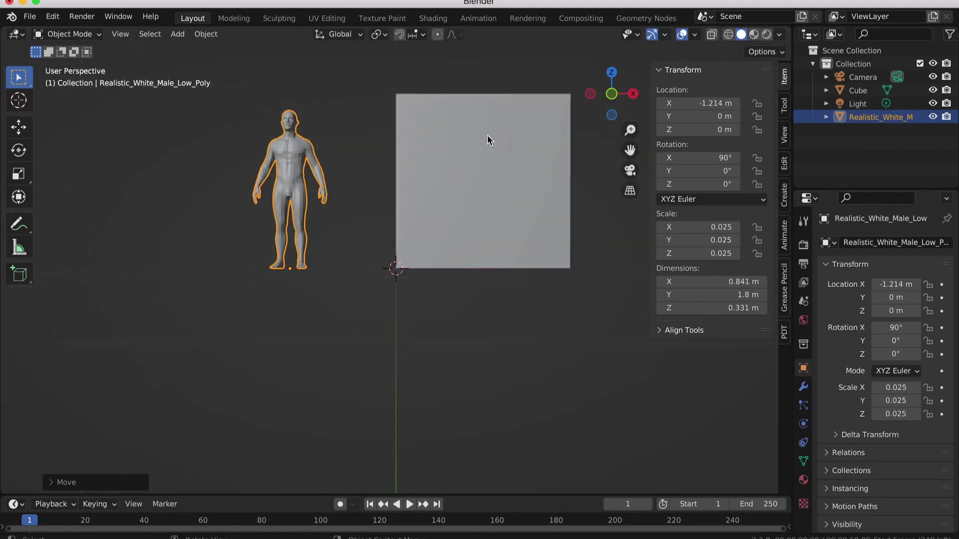
click(474, 164)
Step: Set the human model's X location to 0 m
key(KP_1)
click(310, 216)
text(0)
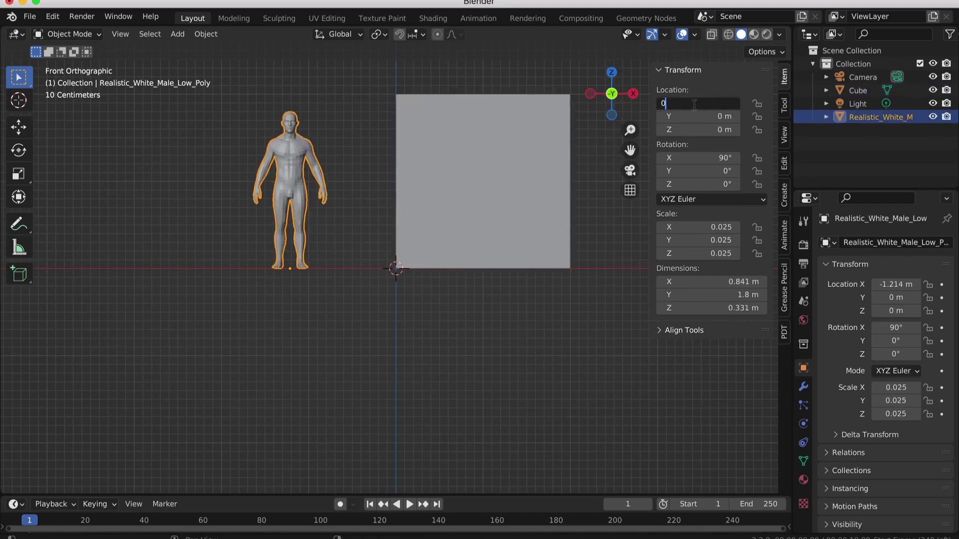
key(Return)
click(717, 116)
key(Return)
Step: Snap-move the cube onto the figure, then undo that move
click(462, 180)
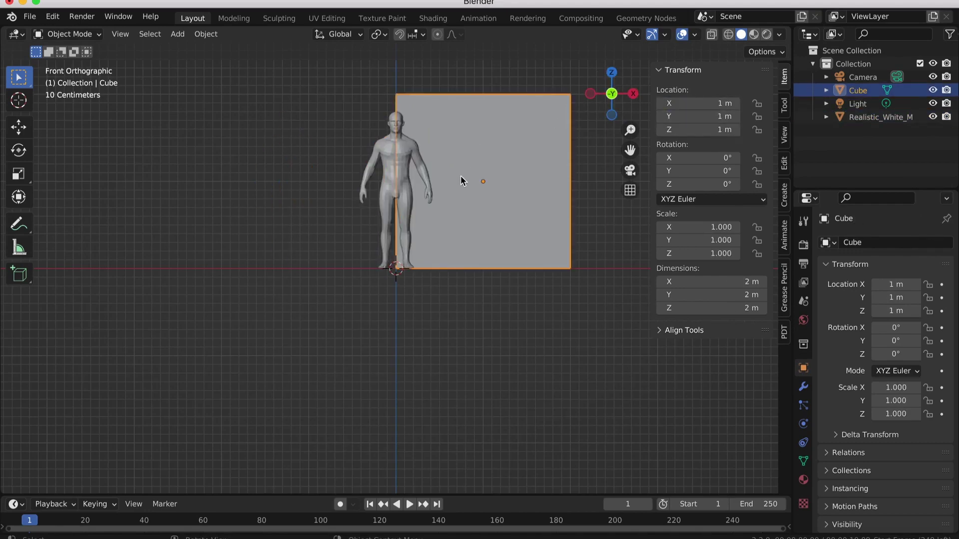
click(400, 34)
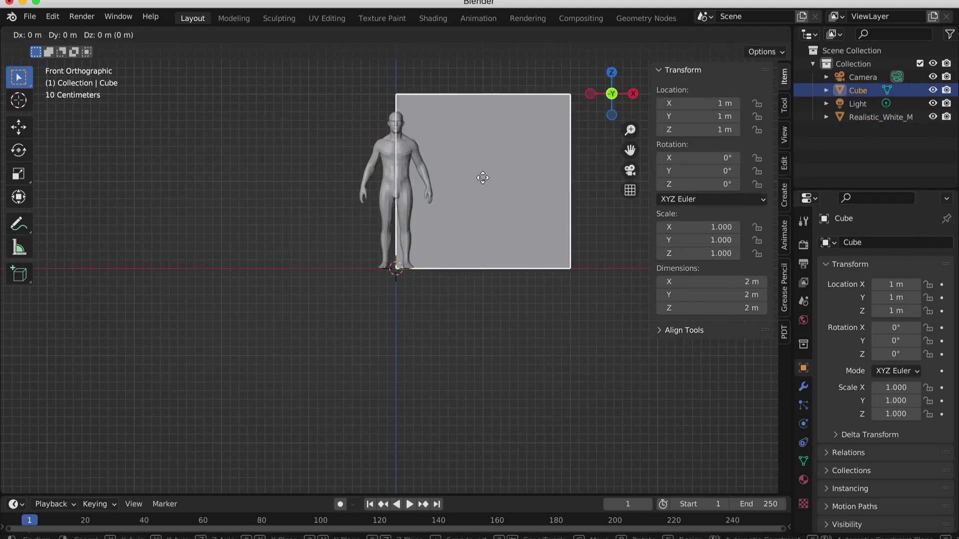
drag(462, 210, 375, 210)
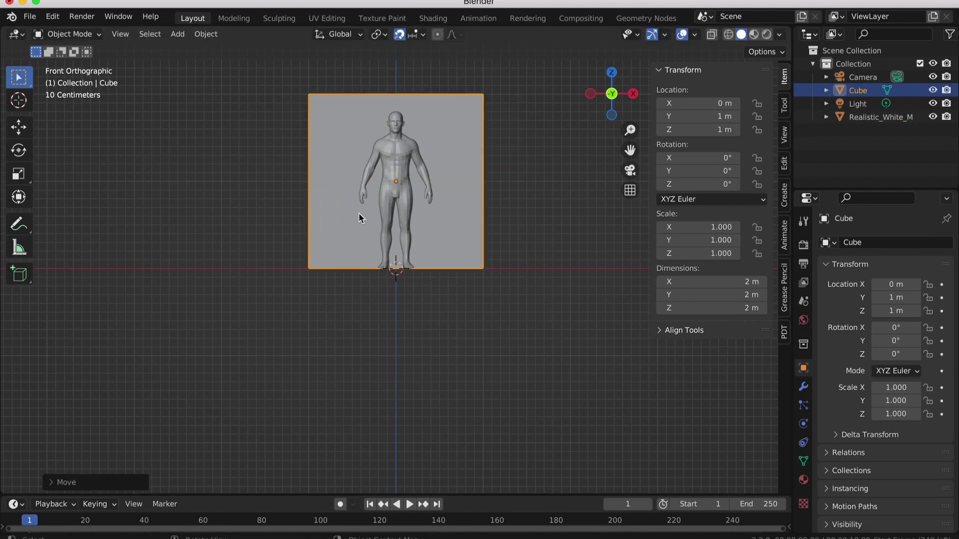
key(ctrl+a)
key(Escape)
key(ctrl+z)
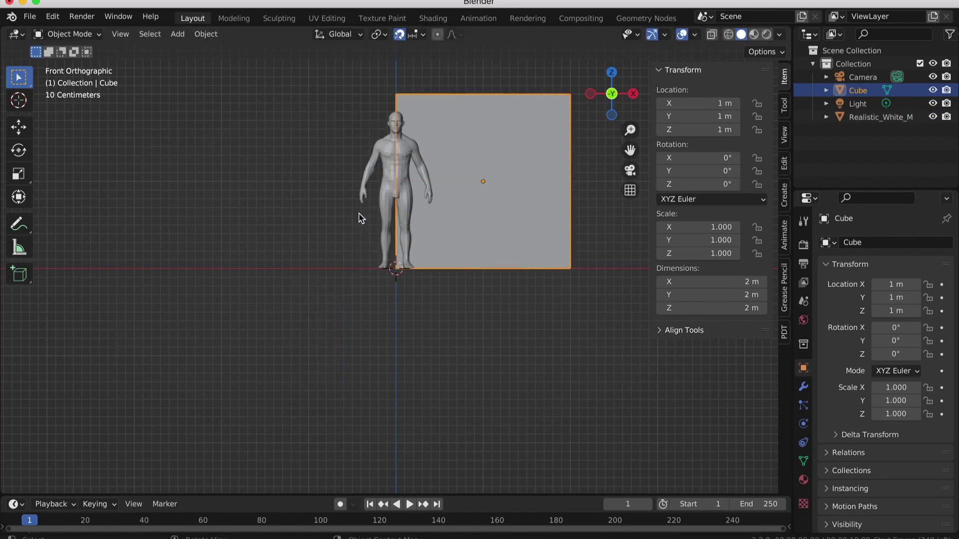
Step: Apply the cube's location, scale it to about half size, and set its Z dimension to 0.8 m
key(ctrl+a)
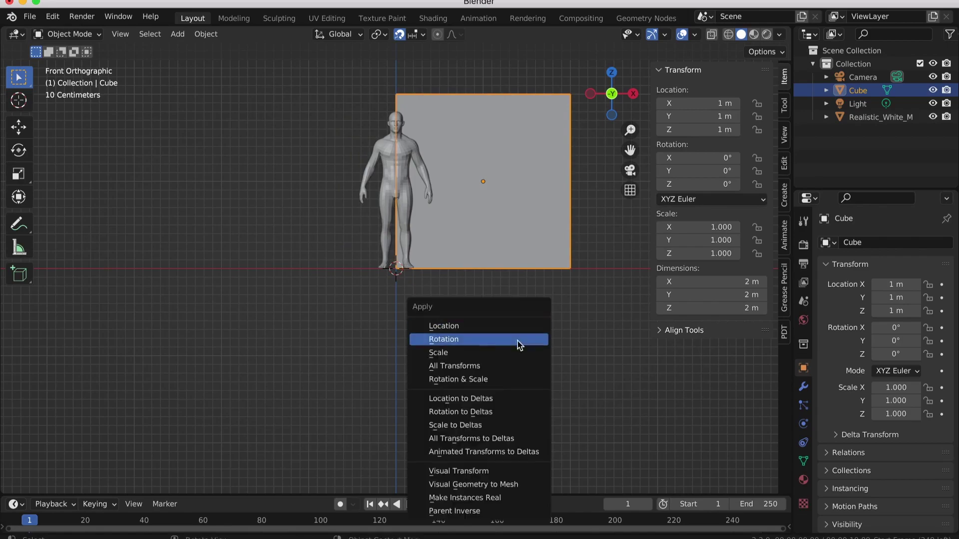
click(493, 375)
key(s)
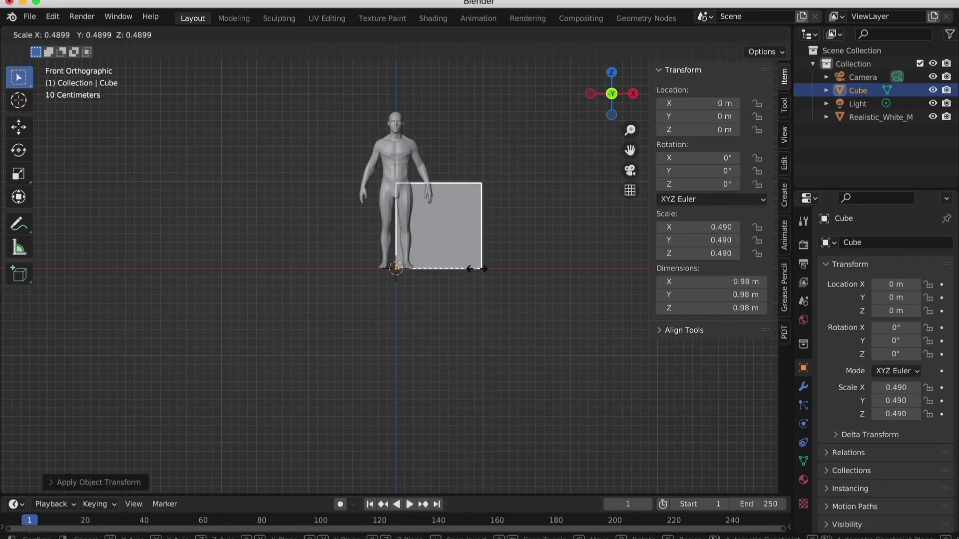
click(478, 271)
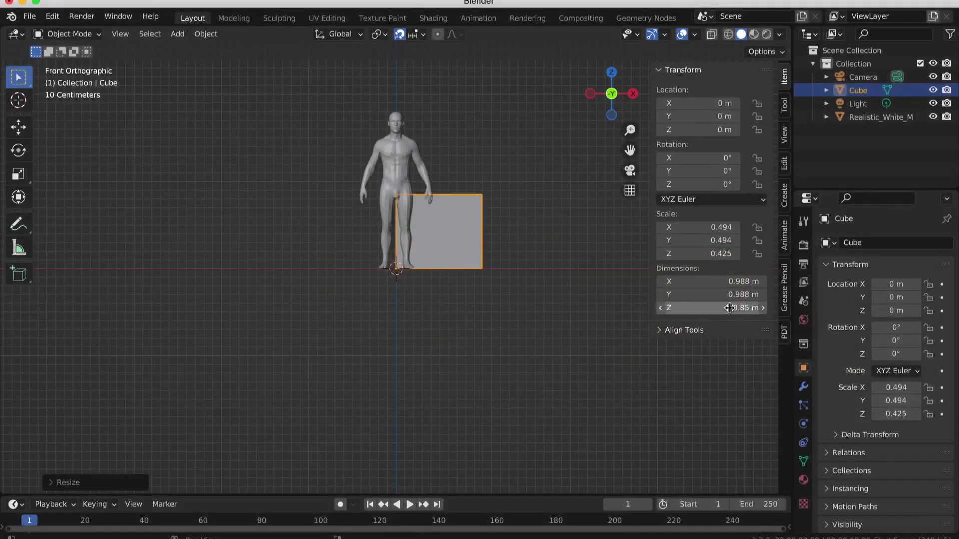
double_click(731, 308)
text(.8)
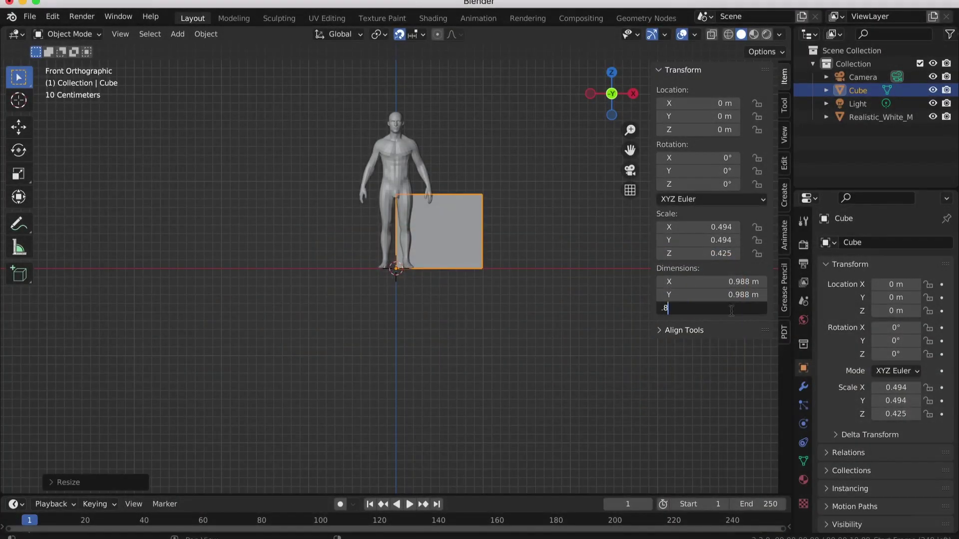
key(Return)
Step: Move the human figure back along Y to -0.2 m and reselect the cube
key(KP_3)
click(130, 184)
key(g)
key(y)
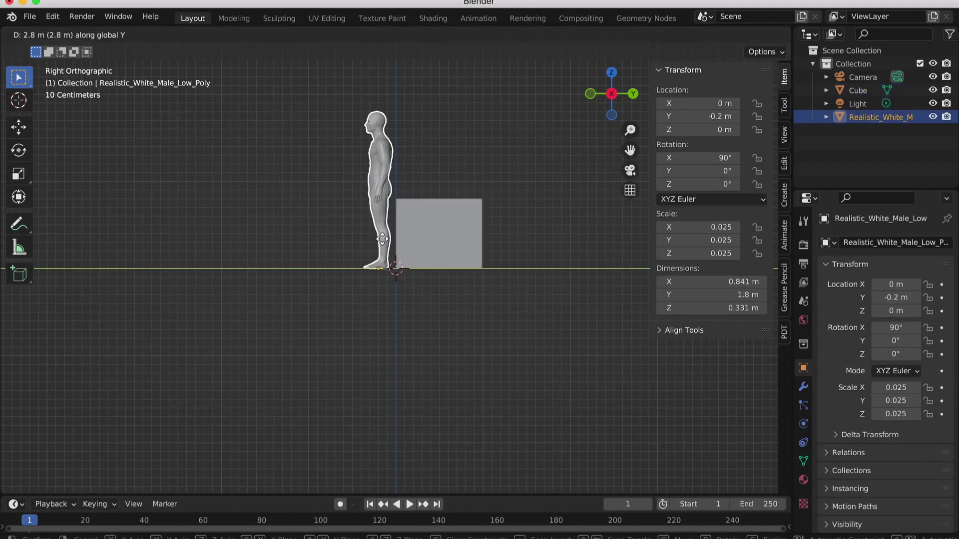
click(382, 239)
key(KP_1)
click(470, 231)
Step: Add a Mirror modifier to the cube in Edit Mode
key(Tab)
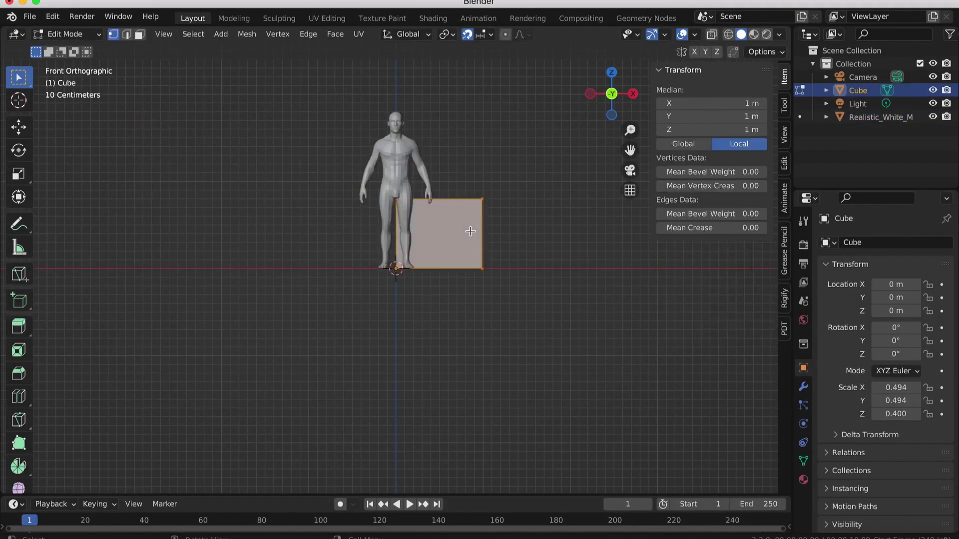
click(803, 389)
click(849, 241)
click(669, 394)
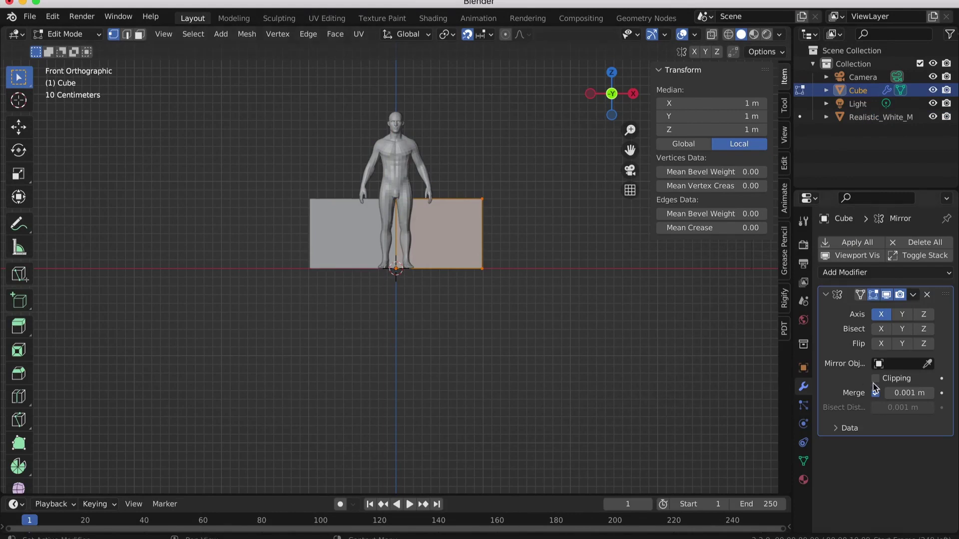
Step: Delete the cube's inner face on the mirror plane using wireframe face selection
drag(612, 95, 602, 107)
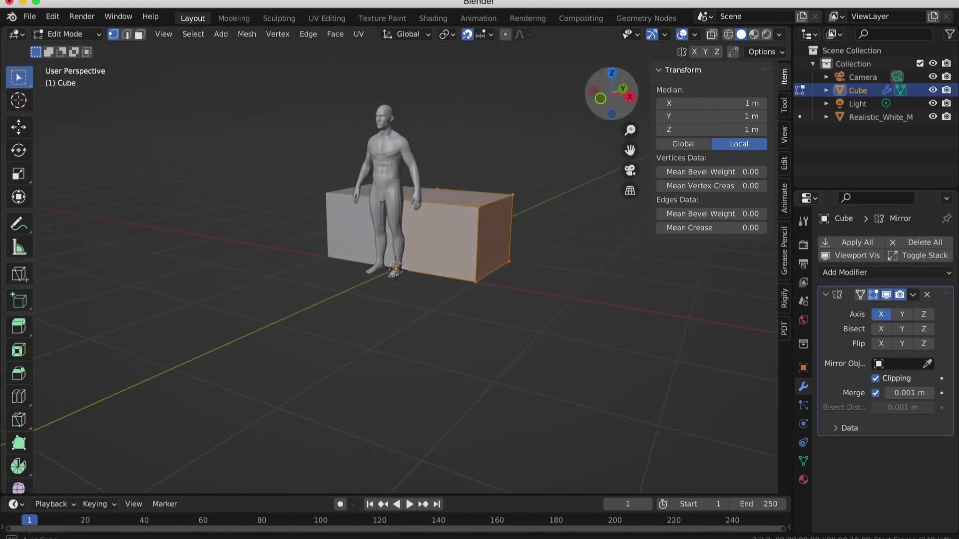
click(729, 35)
click(140, 35)
click(456, 245)
key(x)
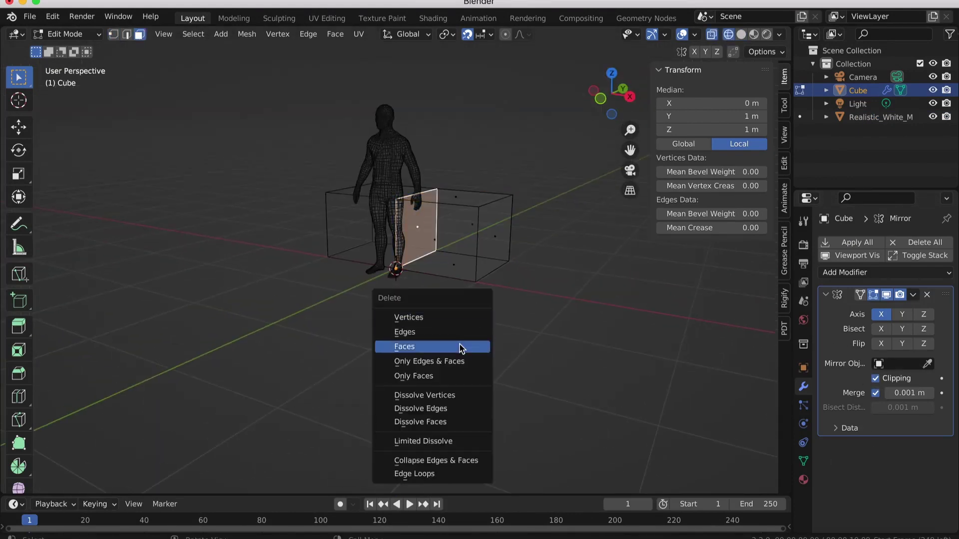
click(483, 360)
key(Tab)
key(Tab)
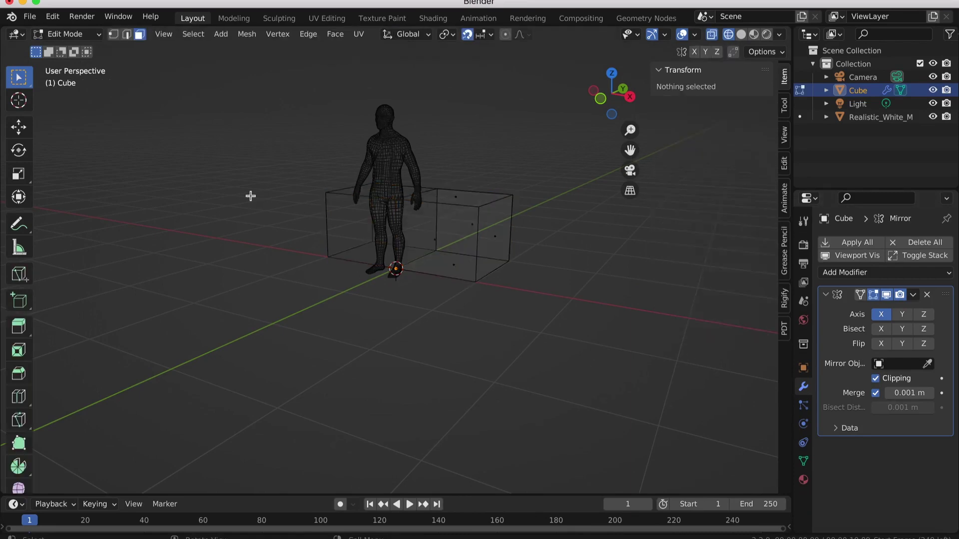
Step: Select the top face of the box's right half
click(493, 236)
key(KP_1)
middle_drag(550, 283, 386, 203)
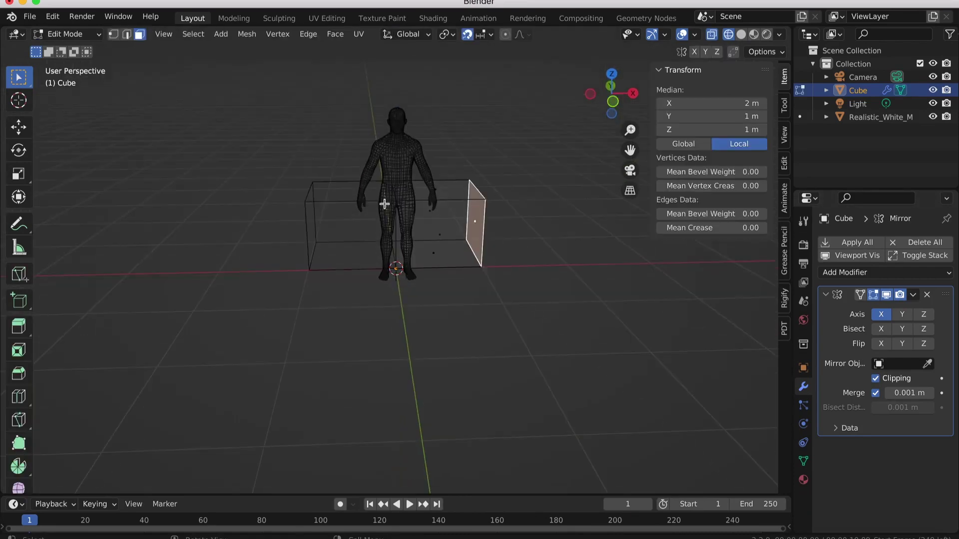
click(435, 188)
Step: Lower the top face of the box's right half along Z
key(KP_1)
text(gz5)
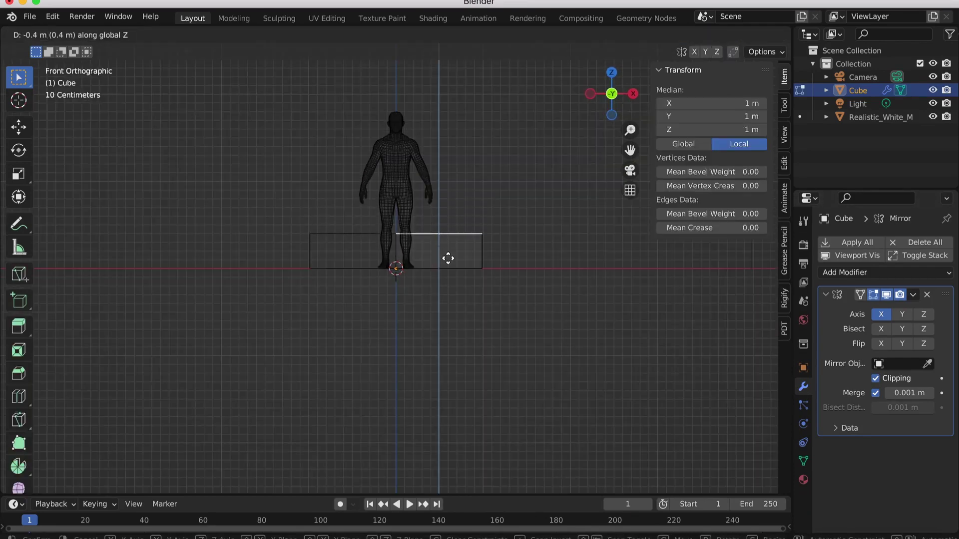
key(Return)
scroll(447, 252, up, 3)
scroll(449, 254, up, 2)
scroll(449, 253, up, 2)
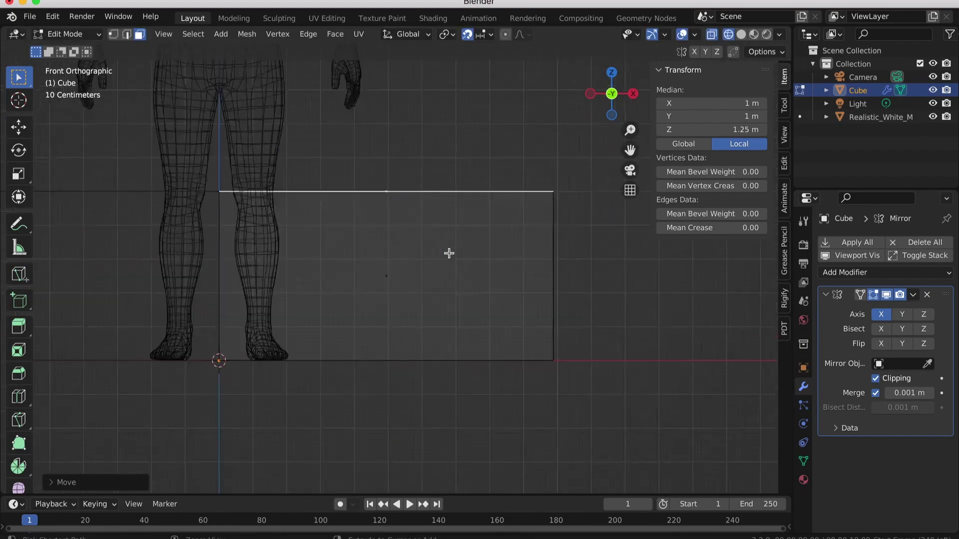
scroll(449, 252, up, 2)
key(g)
key(z)
click(453, 277)
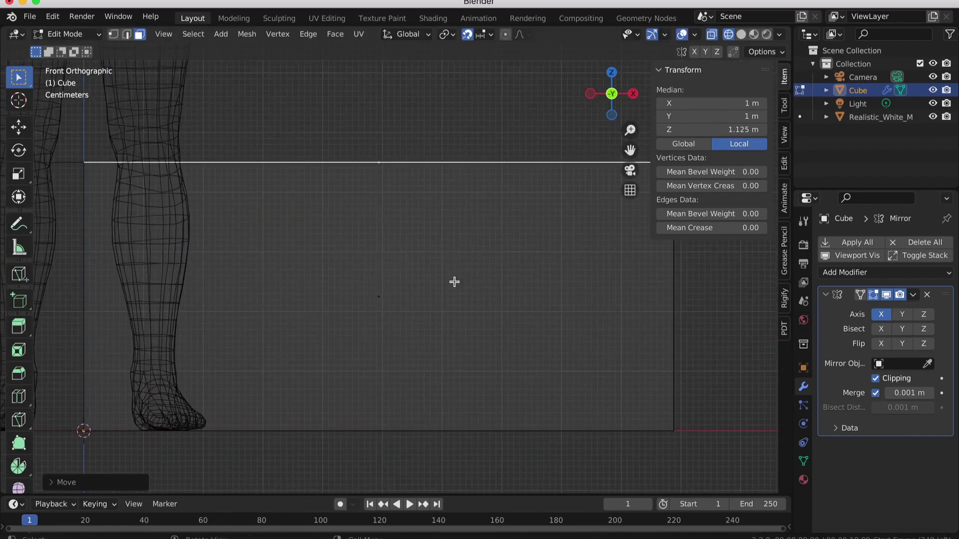
Step: Nudge the box's end face slightly outward along X
scroll(453, 281, down, 3)
middle_drag(453, 281, 467, 271)
click(652, 322)
key(KP_1)
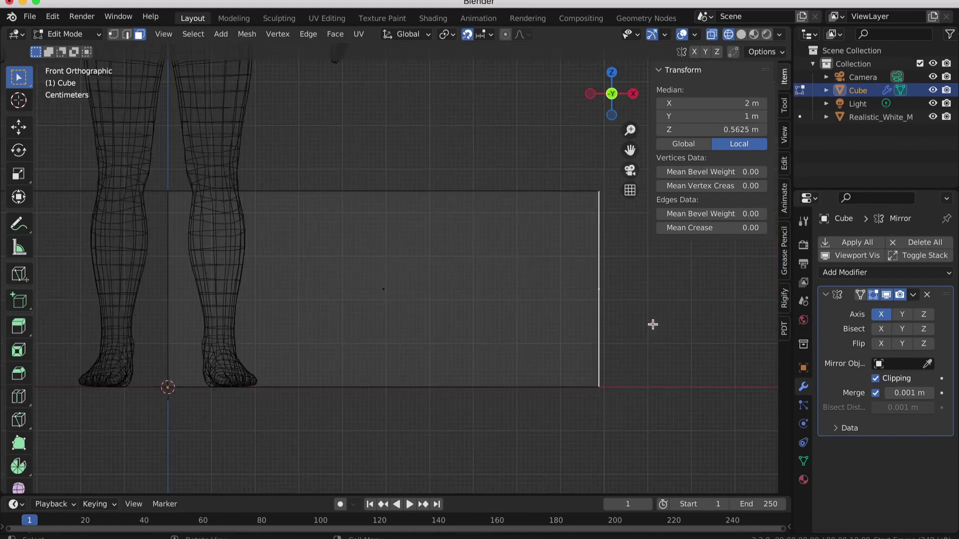
key(g)
key(x)
click(659, 328)
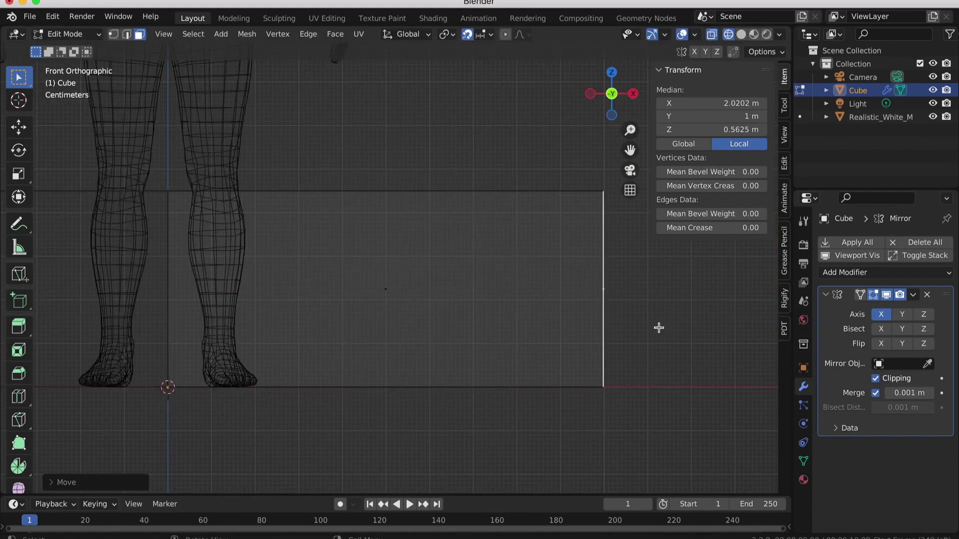
key(g)
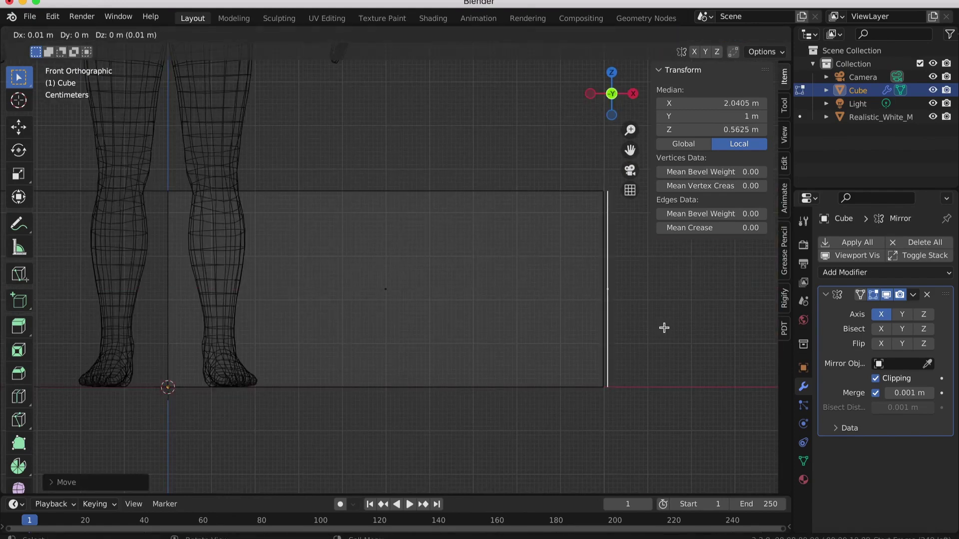
click(665, 327)
Step: Duplicate the side face and slide the copy just beyond the base
key(shift+d)
key(z)
key(z)
click(708, 344)
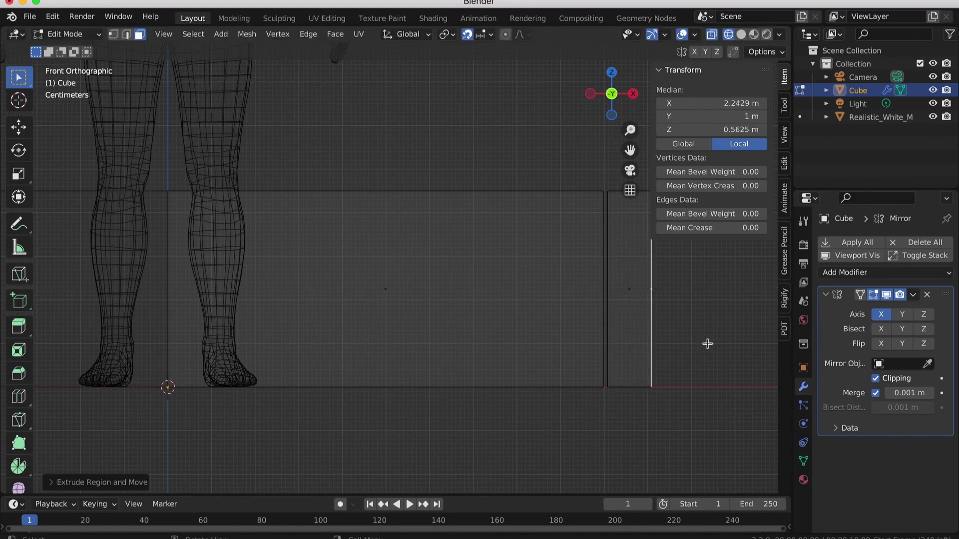
key(KP_3)
Step: Select the thin side faces and extrude them outward
middle_drag(708, 344, 437, 353)
click(437, 353)
shift+click(545, 304)
key(KP_3)
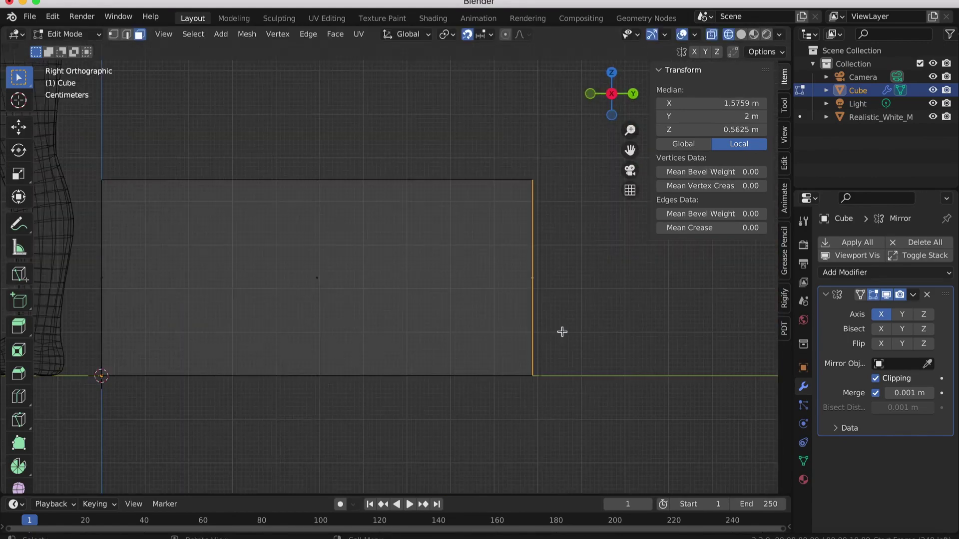
key(g)
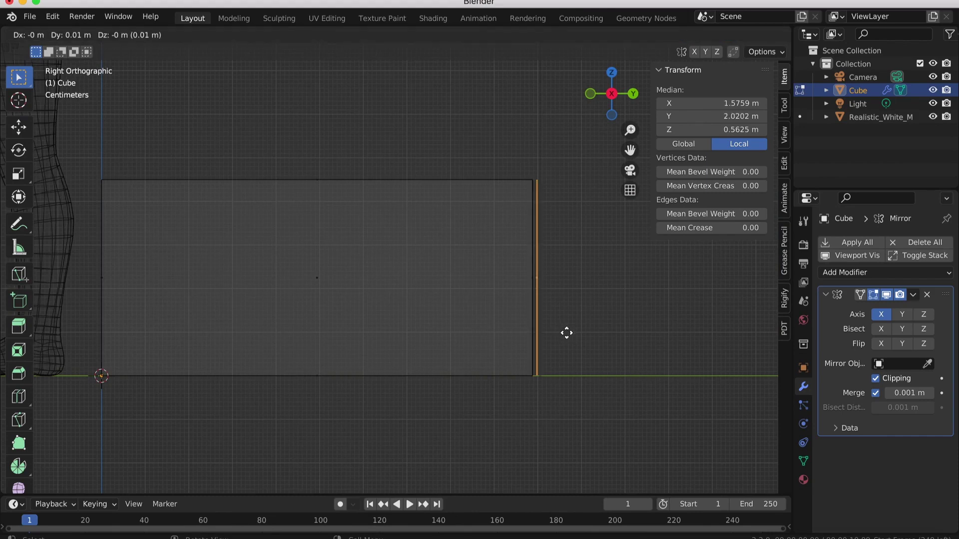
key(x)
click(590, 330)
middle_drag(590, 332, 591, 330)
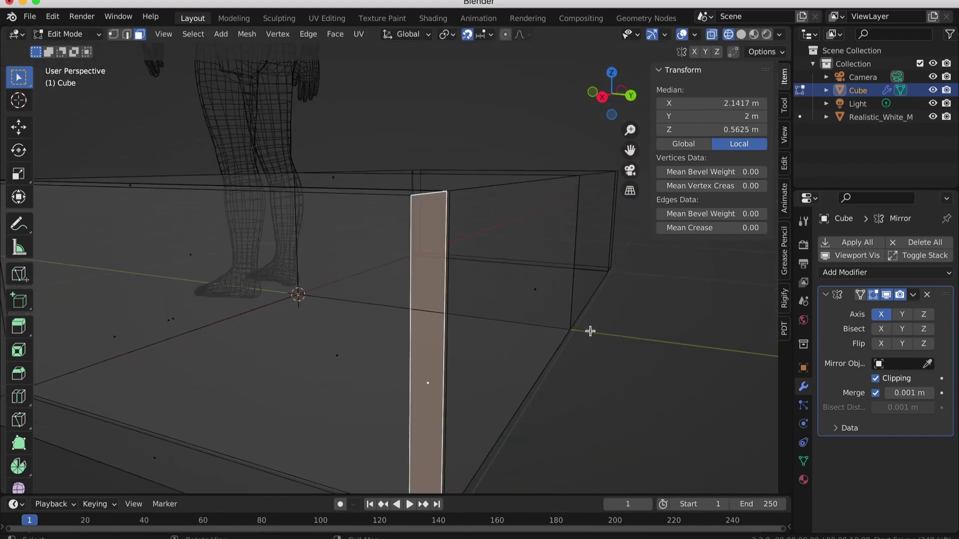
shift+click(556, 311)
key(KP_3)
key(e)
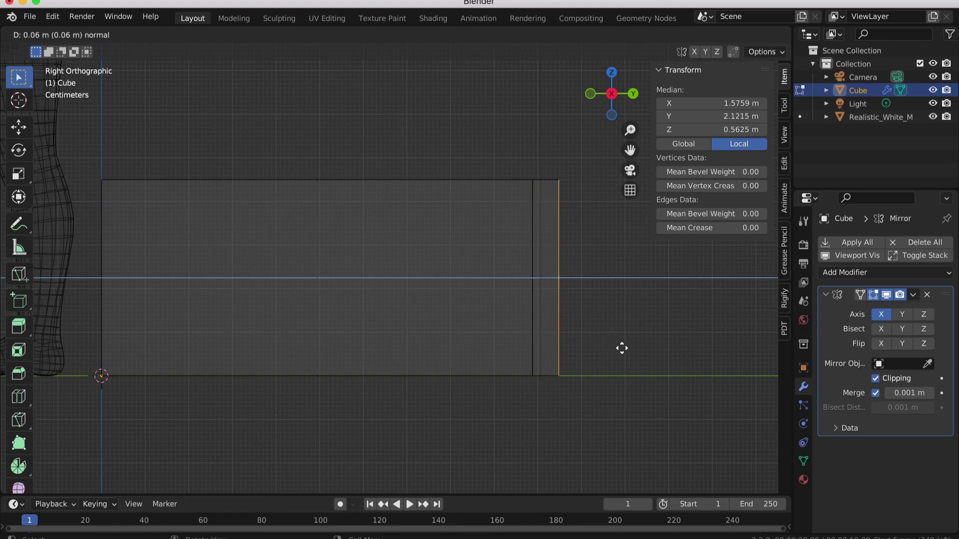
click(640, 347)
middle_drag(639, 346, 642, 348)
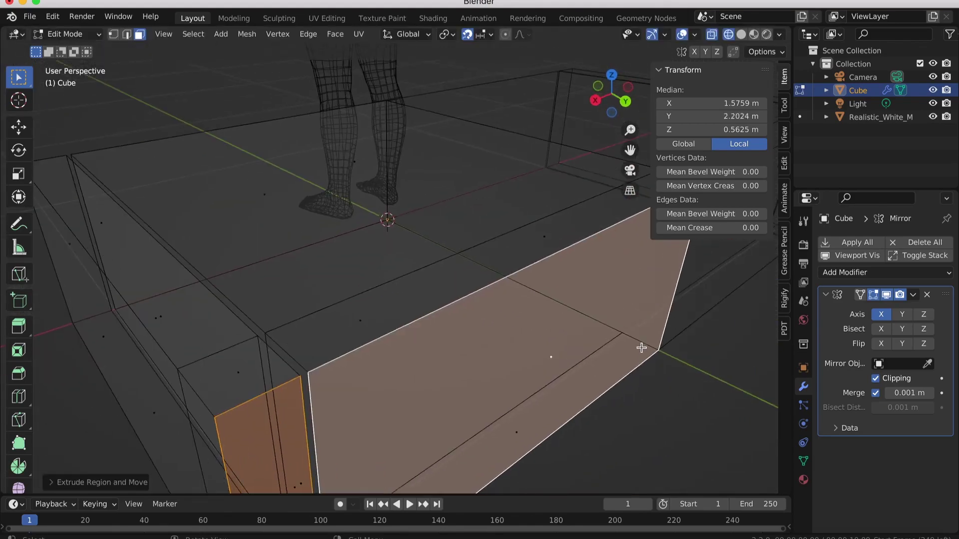
Step: Undo that extrusion and instead extrude the duplicated edge outward to 2.2429 m
key(ctrl+z)
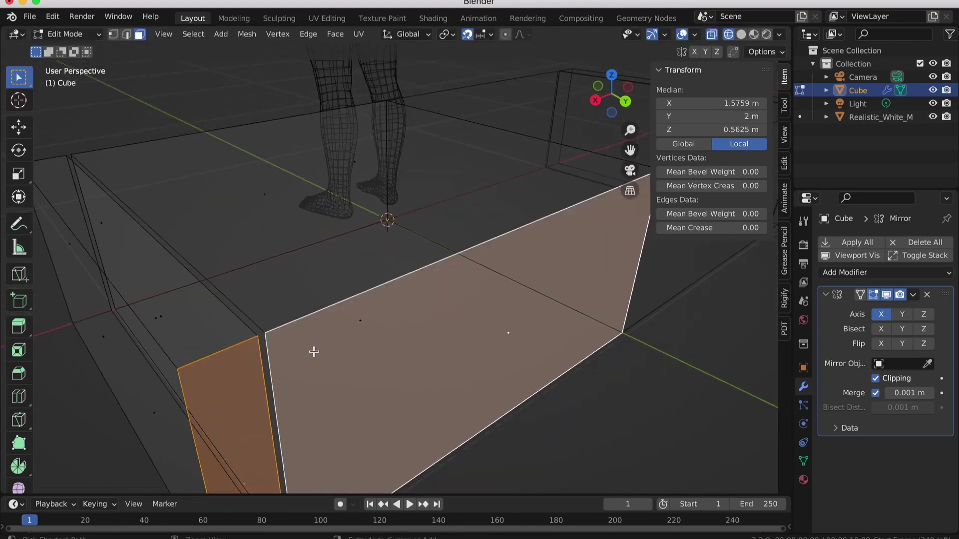
key(ctrl+z)
key(ctrl+shift+z)
key(KP_3)
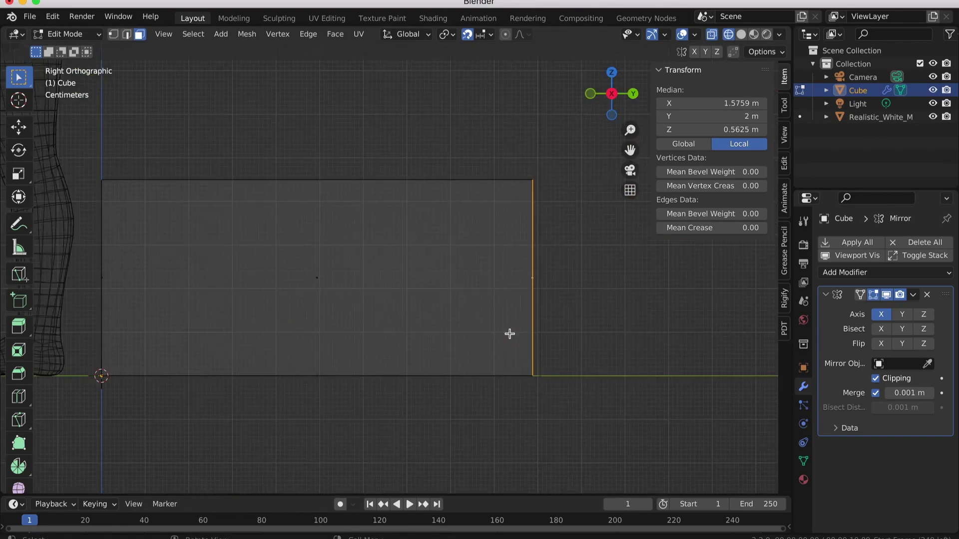
key(e)
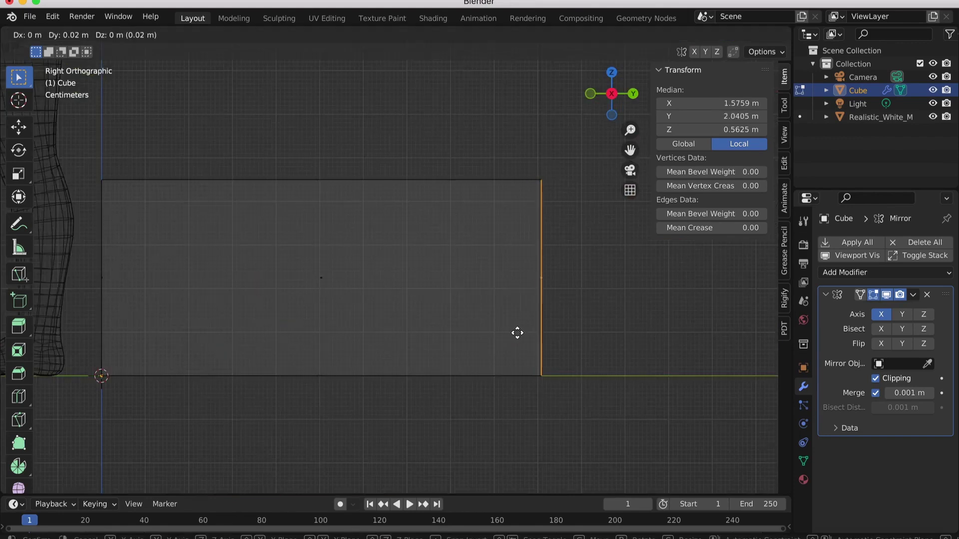
key(Escape)
click(519, 332)
middle_drag(520, 332, 520, 332)
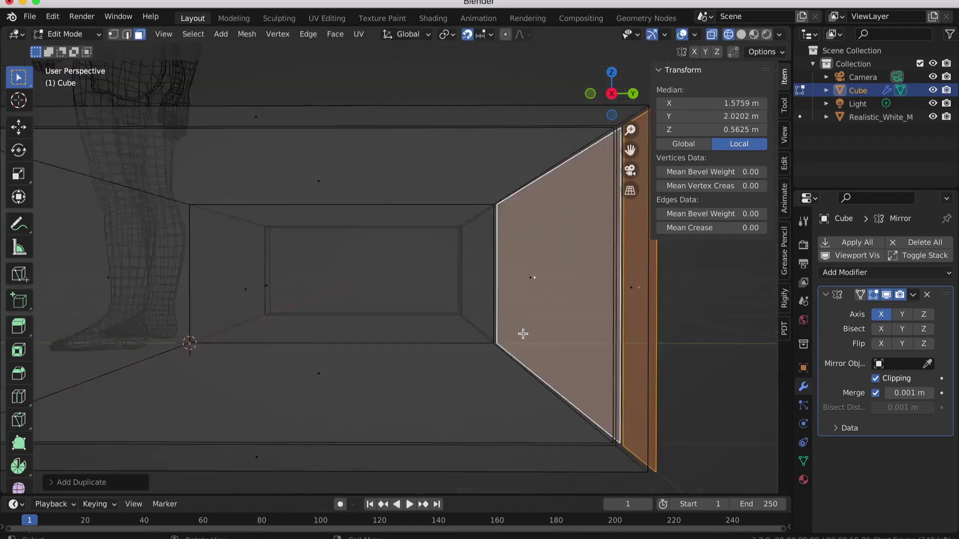
key(KP_3)
key(e)
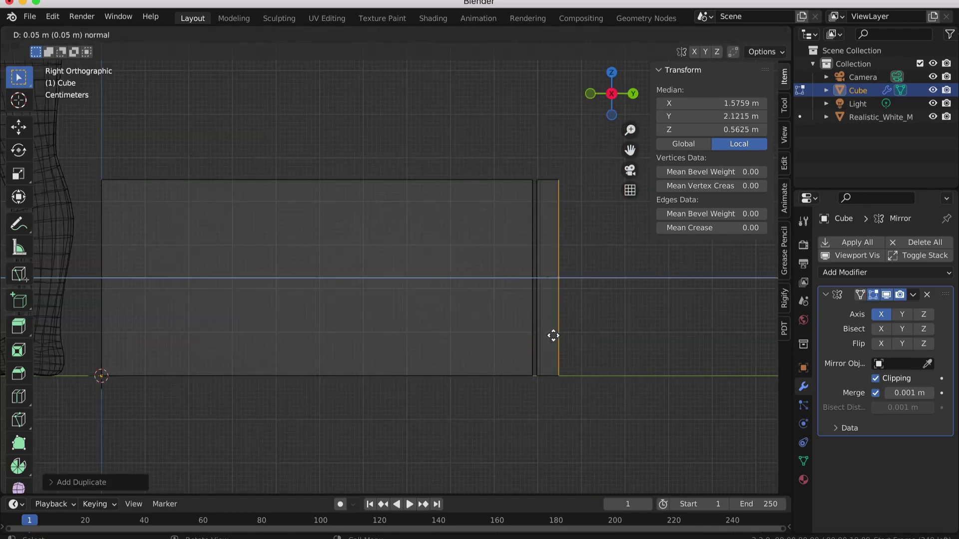
click(567, 336)
Step: Delete the unwanted narrow extra box
middle_drag(567, 336, 391, 484)
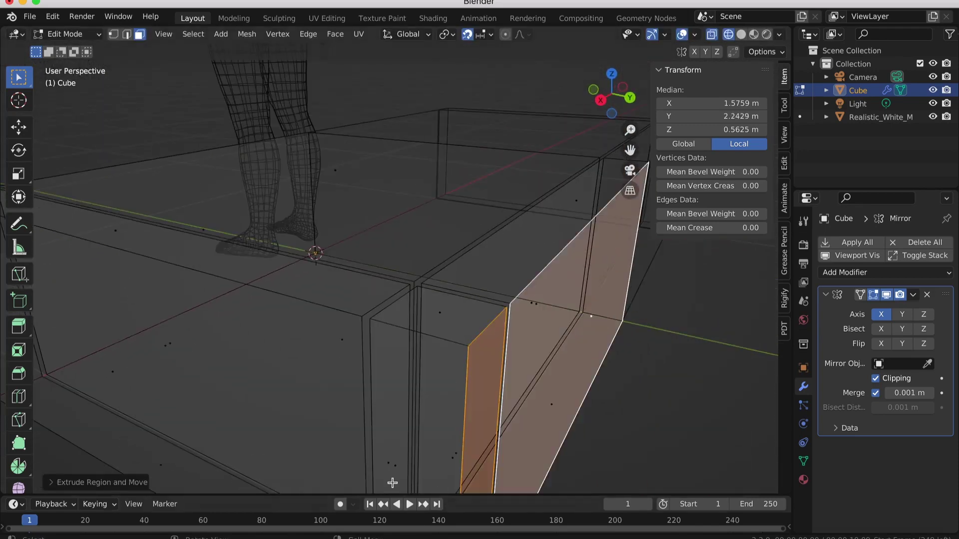
click(393, 468)
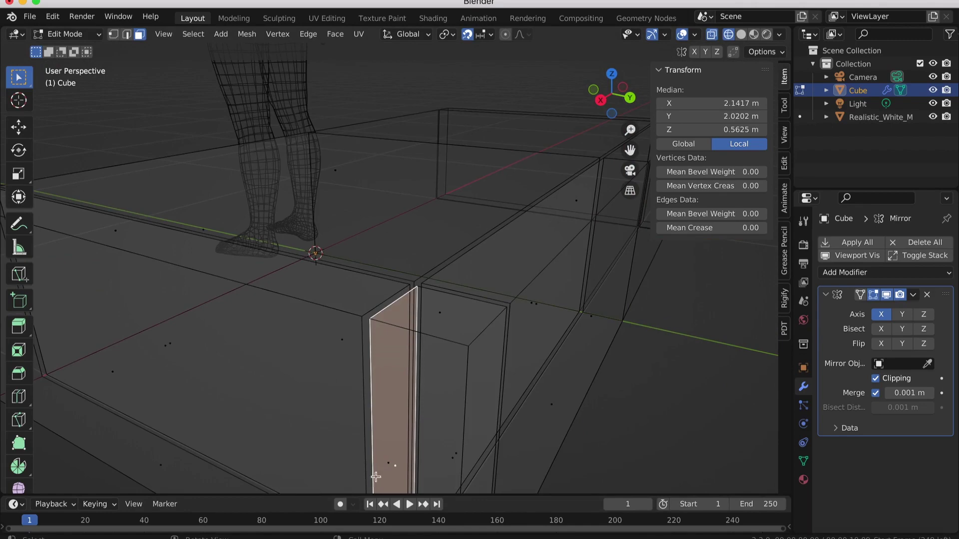
key(l)
key(alt+a)
key(l)
key(x)
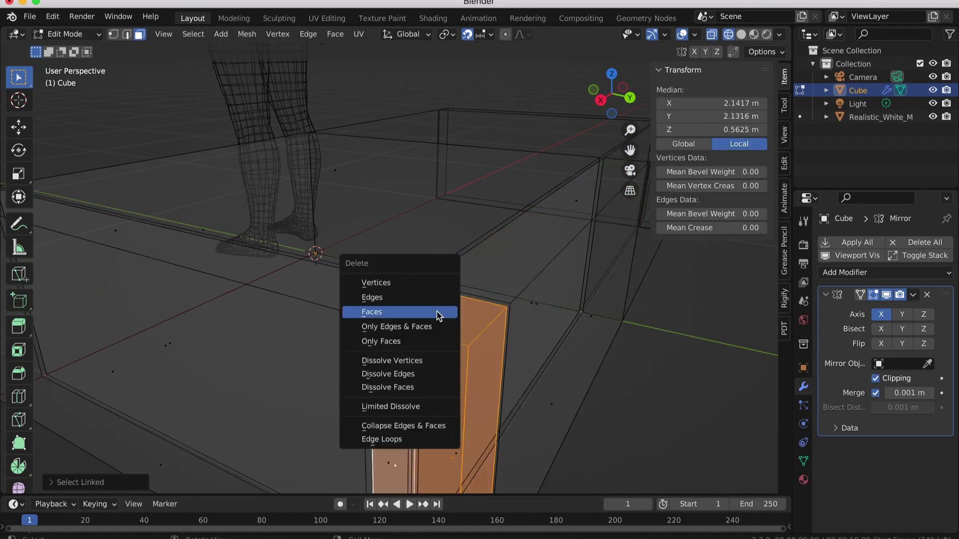
click(437, 315)
Step: Move the remaining narrow face along Y to 2.2429 m depth
click(392, 462)
key(KP_3)
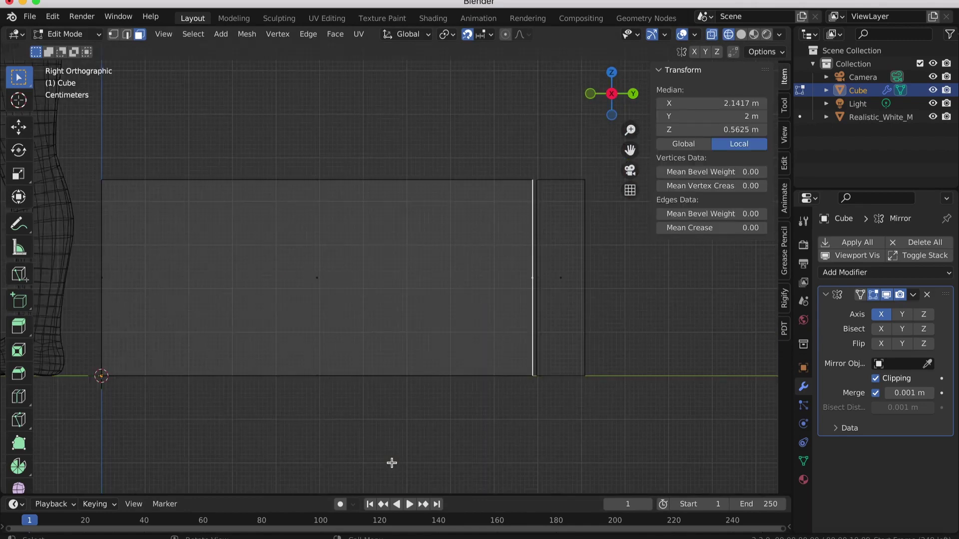
key(g)
key(y)
click(445, 462)
middle_drag(446, 462, 445, 464)
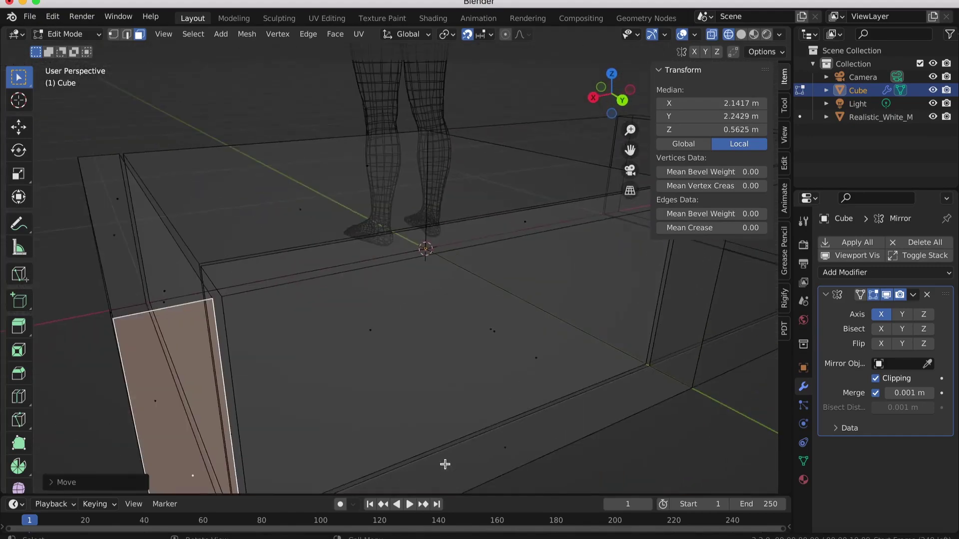
Step: Move another narrow armrest face sideways along X into alignment
click(234, 418)
key(KP_1)
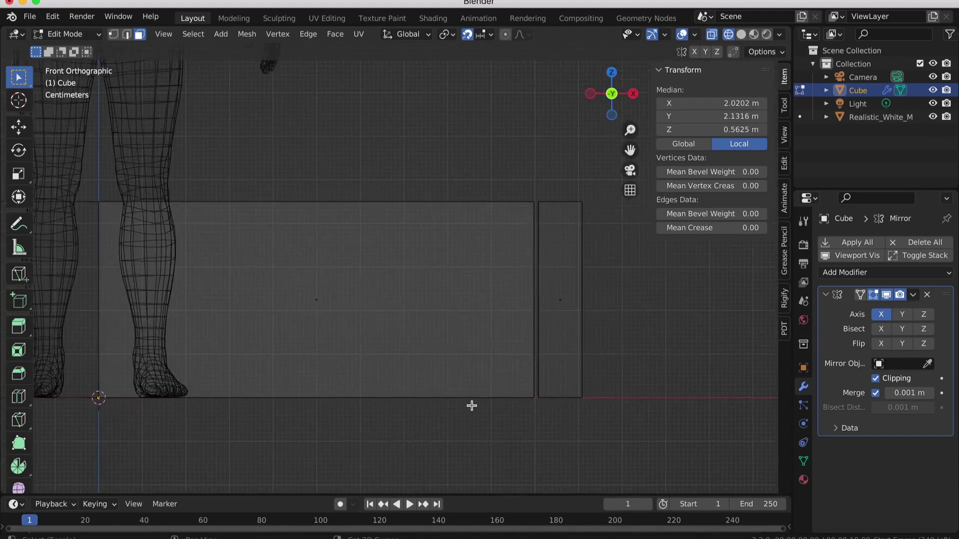
key(g)
key(x)
click(531, 383)
middle_drag(531, 383, 513, 396)
Step: Switch to solid shading and extrude the armrest top faces up to about 1.65 m
click(273, 228)
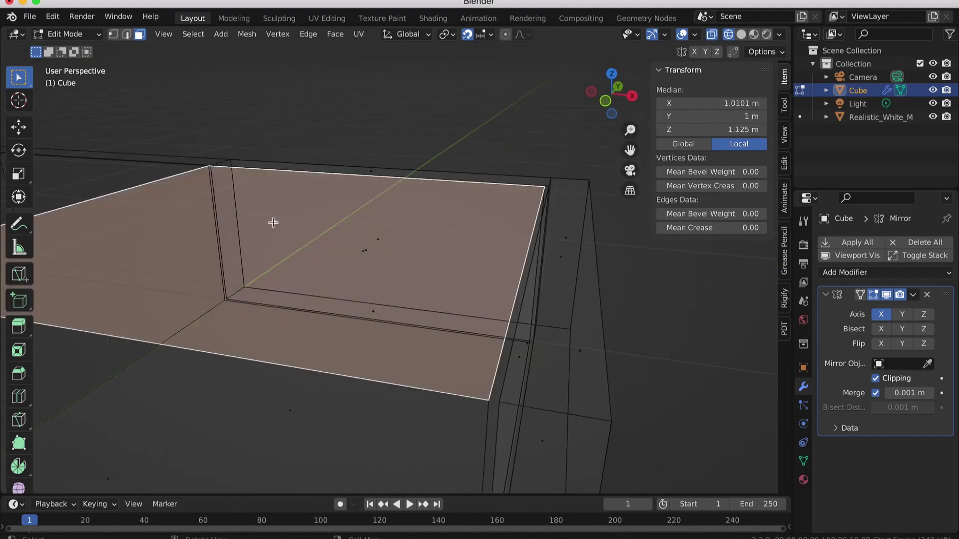
click(569, 223)
click(742, 35)
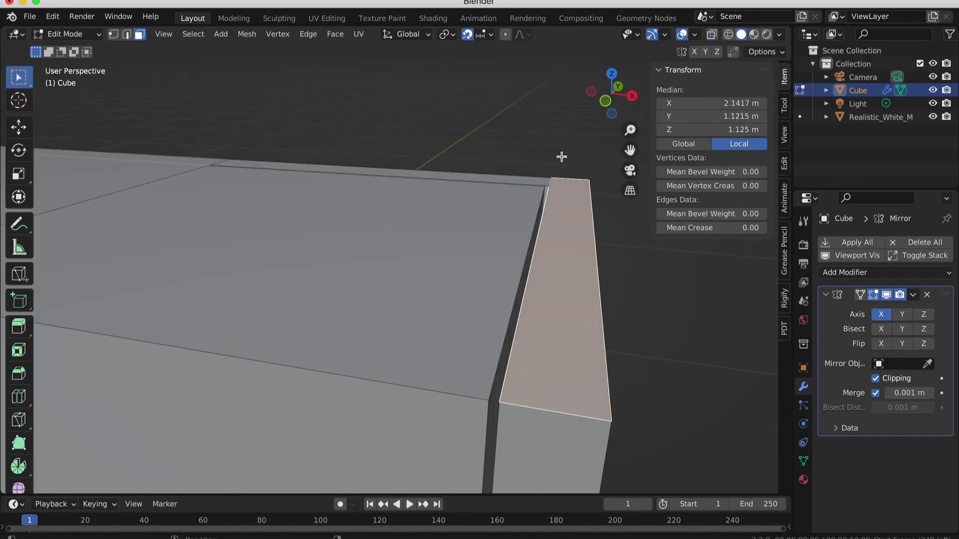
shift+click(369, 172)
key(KP_1)
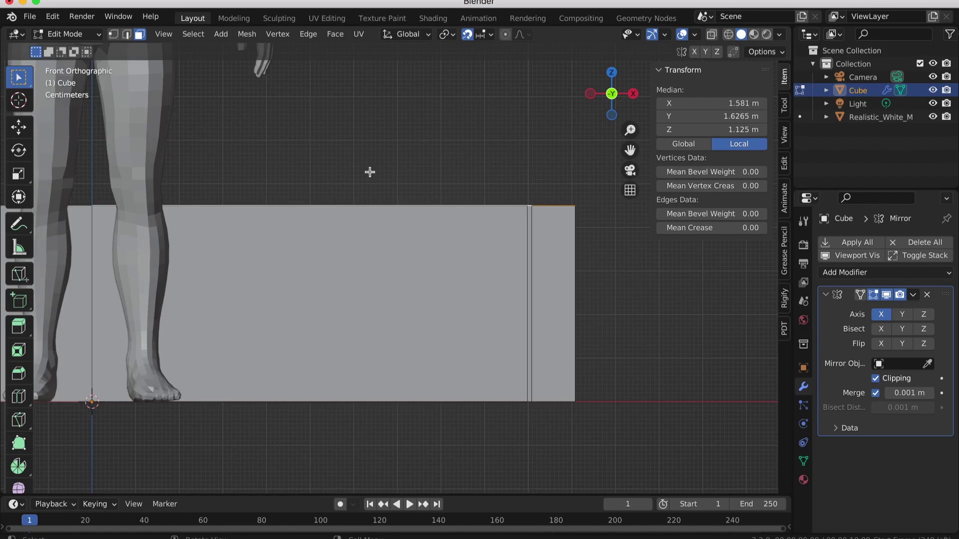
key(e)
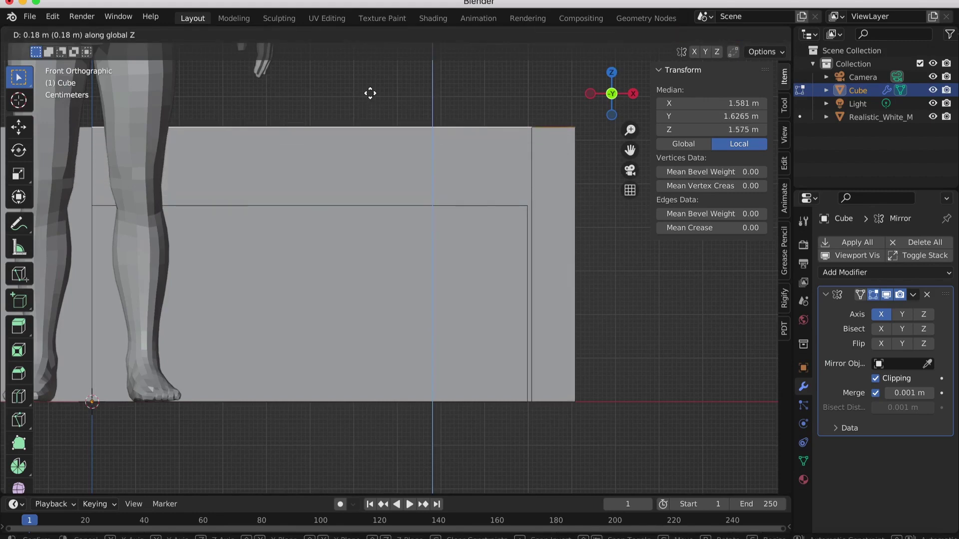
click(370, 82)
Step: Frame the raised faces from the right side and select the sofa's side face
key(KP_3)
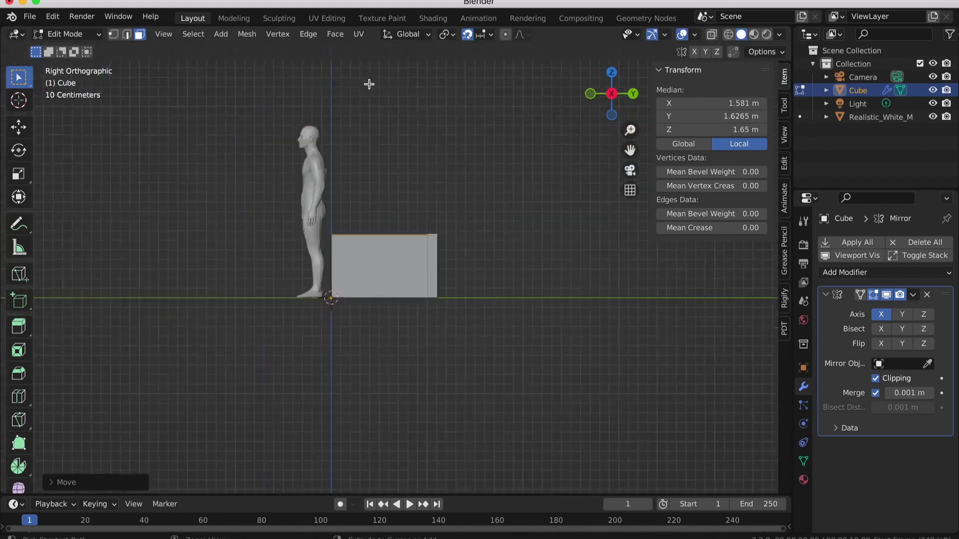
key(KP_Decimal)
scroll(369, 84, down, 10)
scroll(369, 84, up, 3)
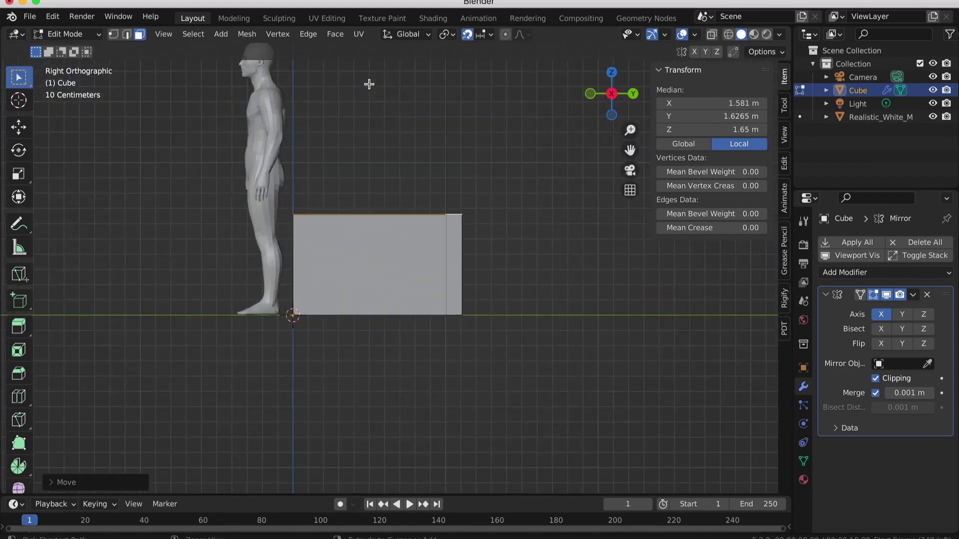
middle_drag(370, 84, 370, 84)
click(337, 311)
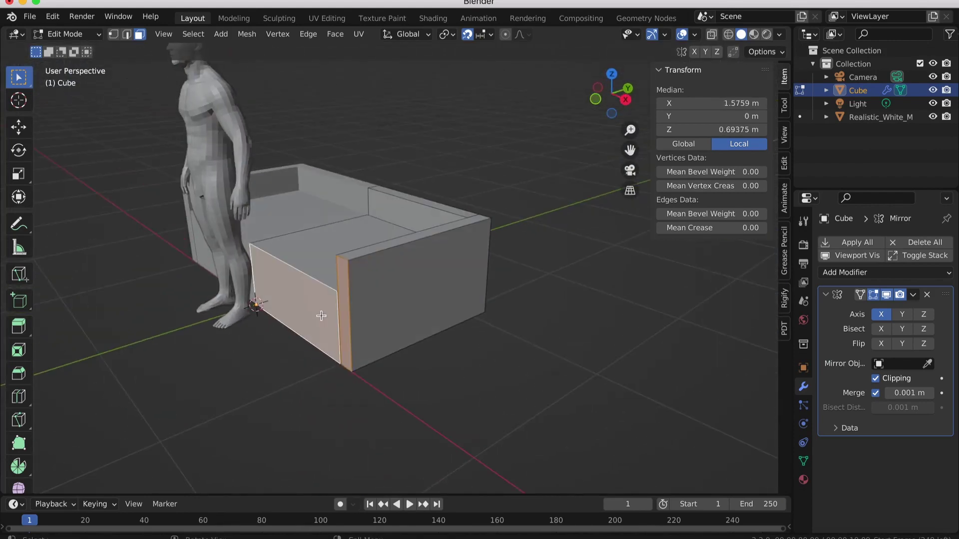
Step: Slide the seat's side face inward along Y to 0.9312 m
key(KP_3)
key(g)
key(y)
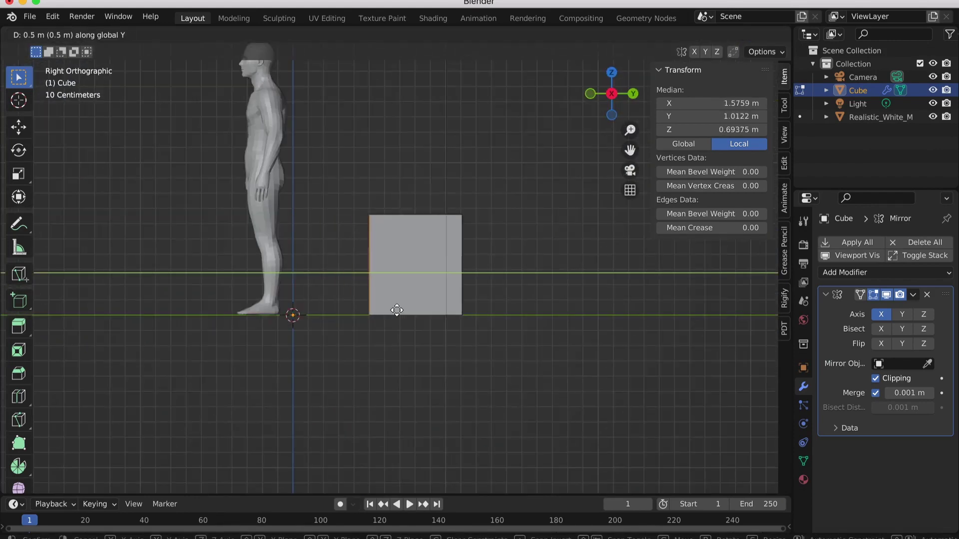
click(397, 310)
middle_drag(396, 310, 364, 277)
key(KP_3)
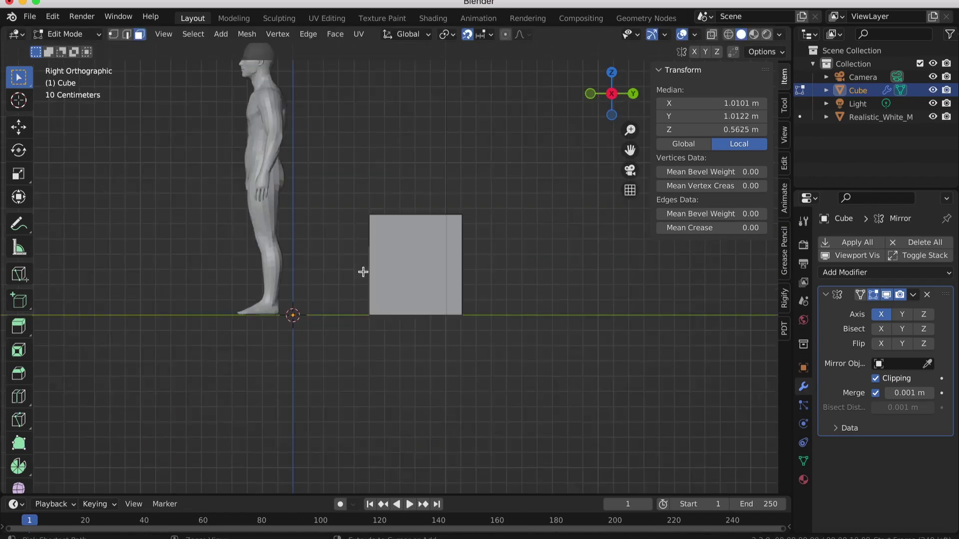
scroll(363, 272, up, 6)
key(g)
key(y)
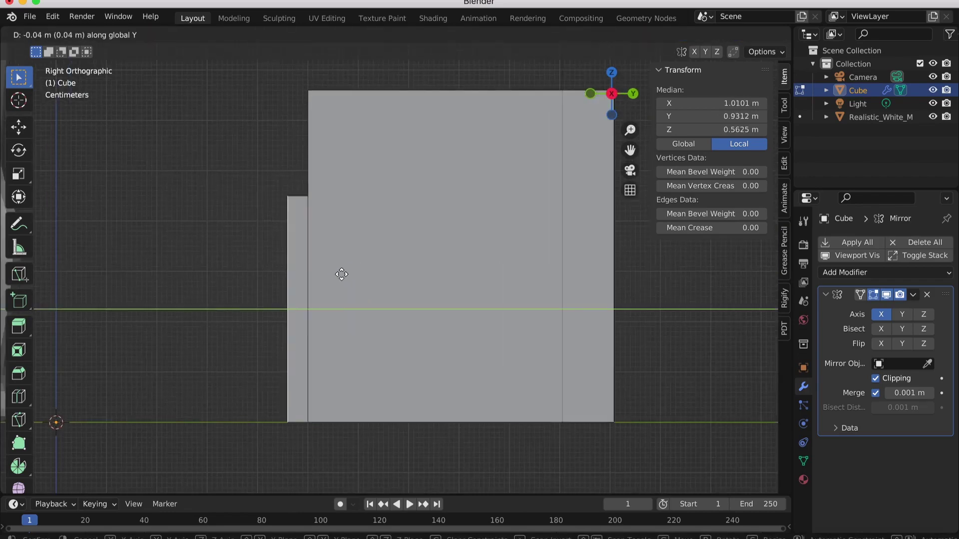
click(338, 278)
middle_drag(339, 278, 402, 249)
key(KP_3)
Step: Add the thin end face and shift both faces inward together along Y
key(KP_3)
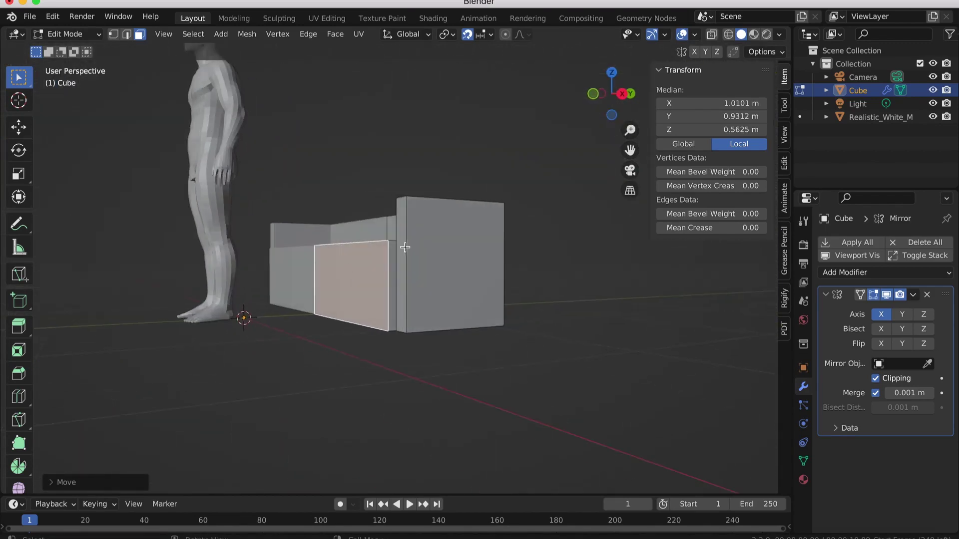
shift+click(402, 247)
key(KP_3)
scroll(400, 249, up, 6)
key(g)
key(y)
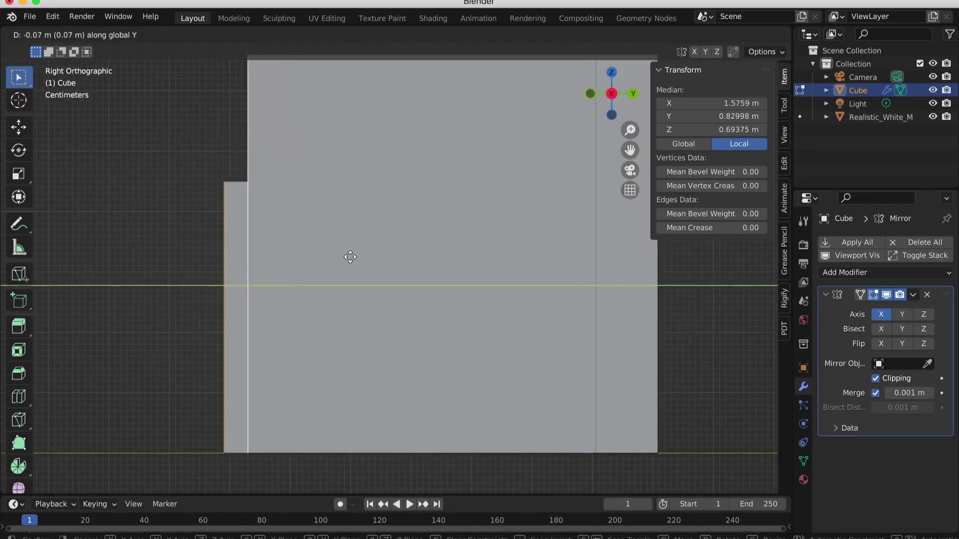
click(341, 260)
scroll(341, 260, down, 5)
middle_drag(342, 260, 341, 261)
scroll(341, 260, up, 4)
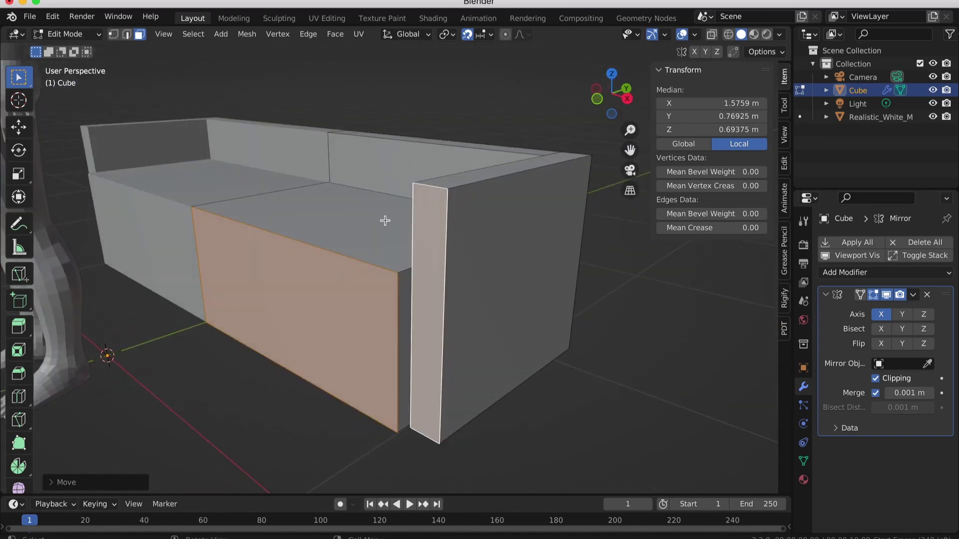
key(ctrl+r)
Step: Add a horizontal edge loop across the front face and raise it along Z
click(394, 317)
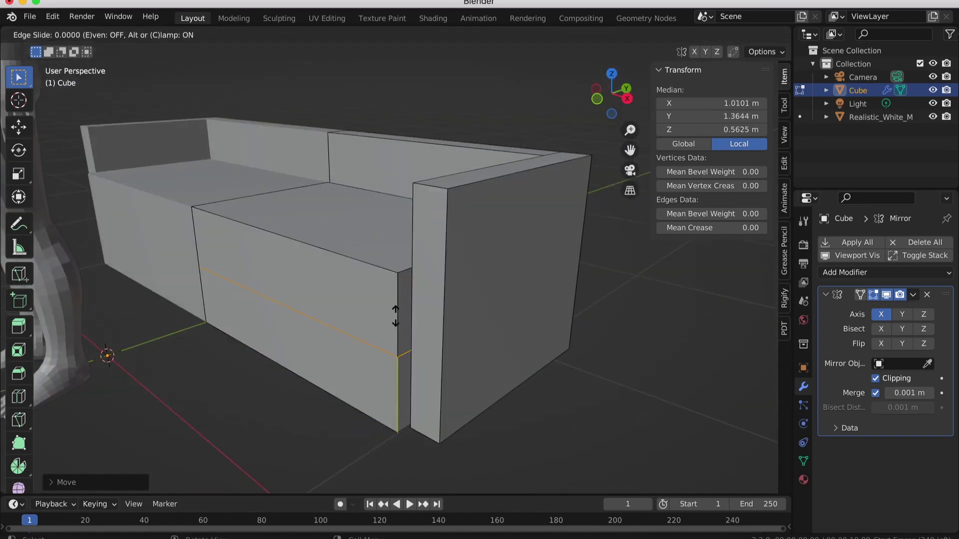
click(395, 316)
key(KP_3)
scroll(395, 315, up, 4)
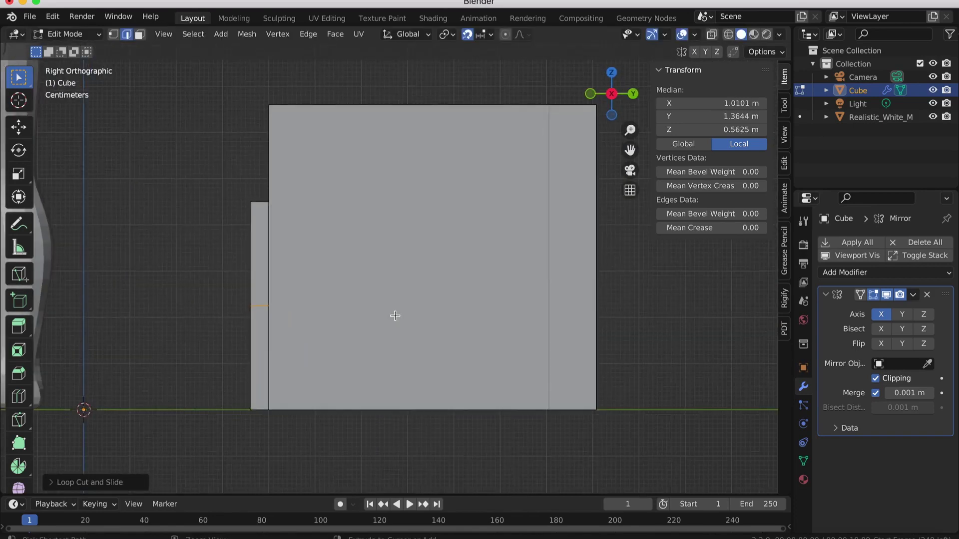
key(g)
key(z)
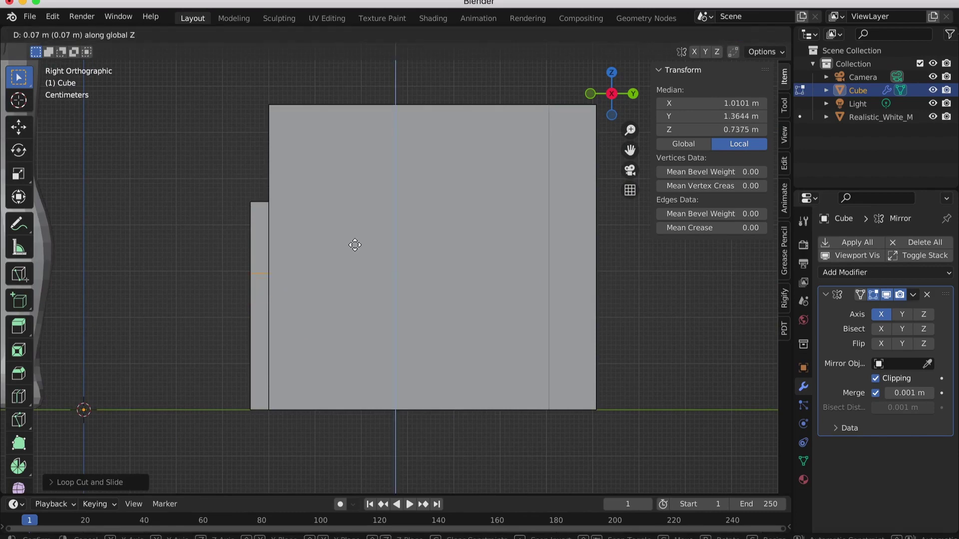
click(355, 245)
middle_drag(354, 246, 355, 246)
Step: Try extruding the armrest's upper side face outward, then cancel and undo it
key(3)
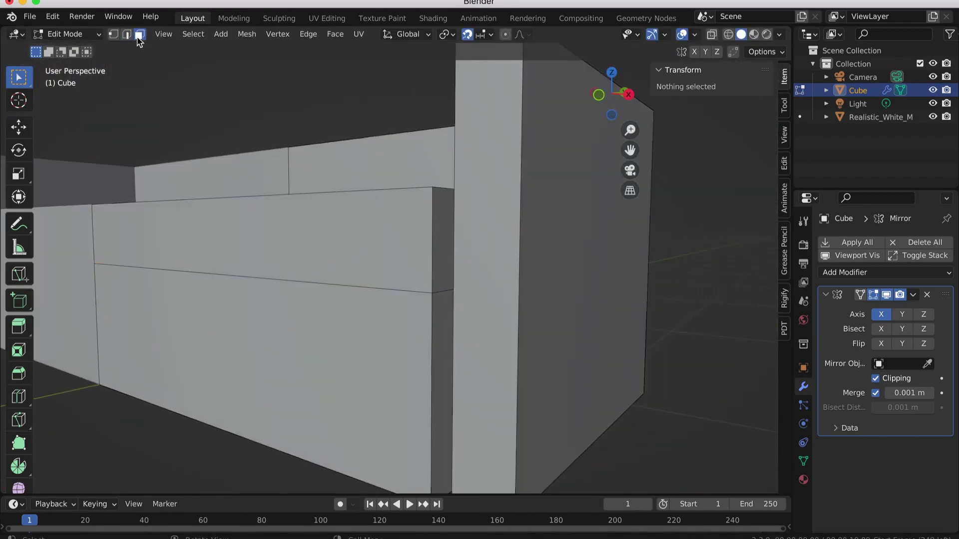
click(294, 254)
key(KP_3)
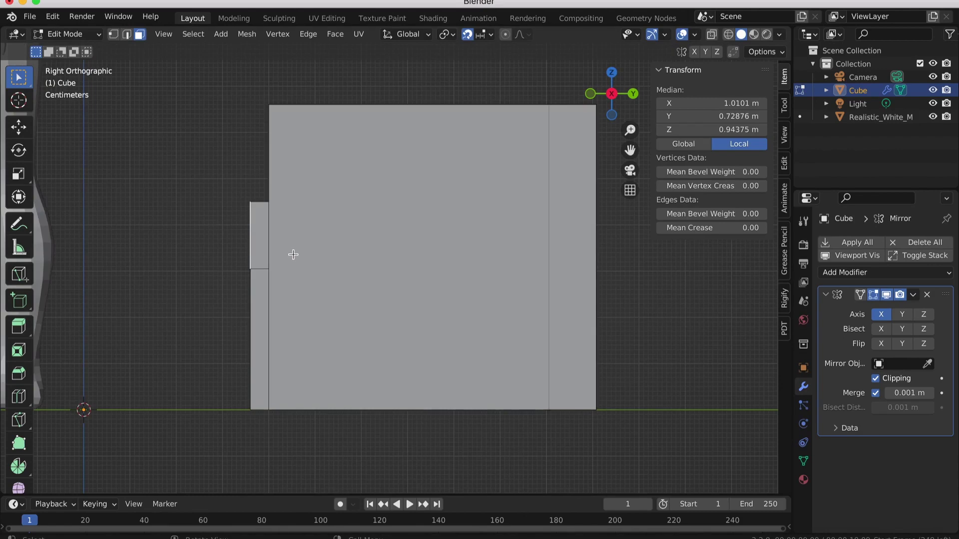
key(e)
key(Escape)
key(e)
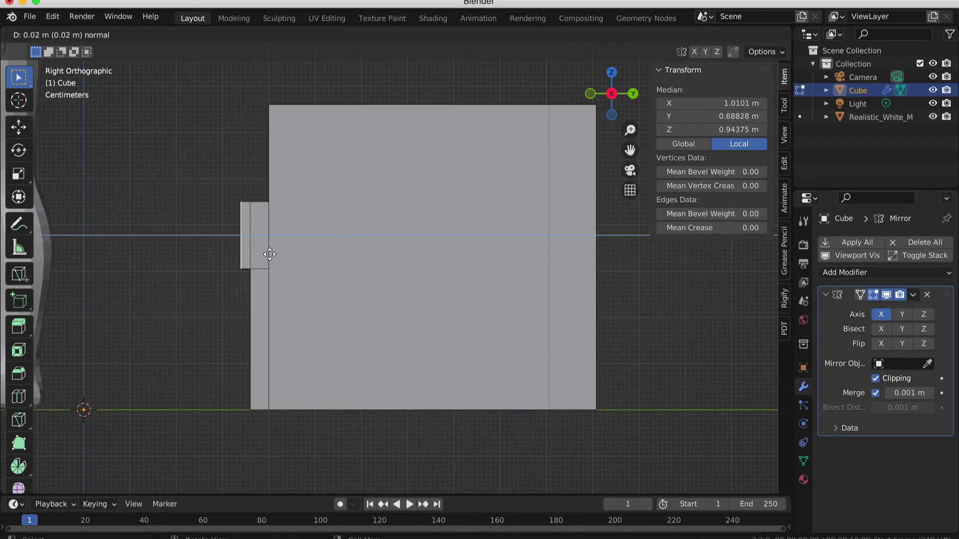
key(Escape)
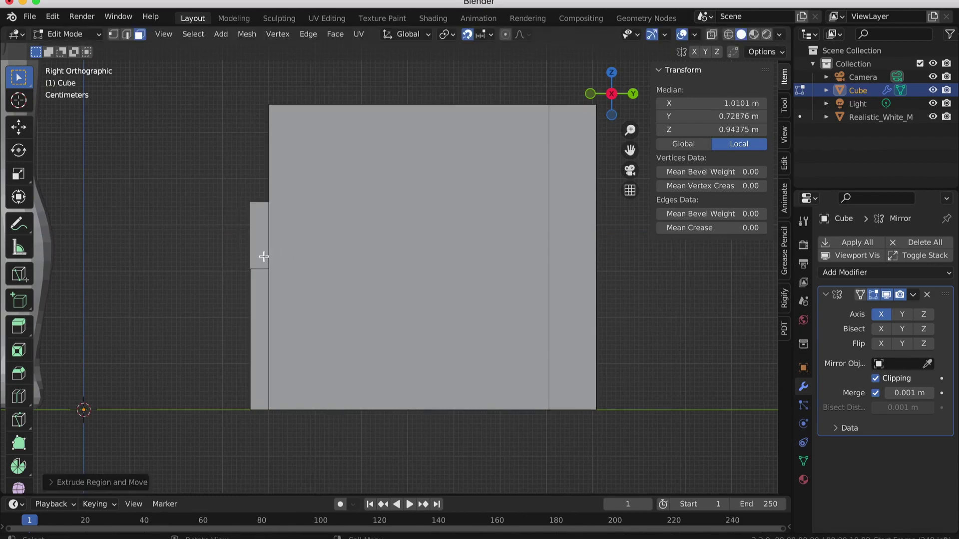
key(ctrl+z)
key(ctrl+z)
key(ctrl+z)
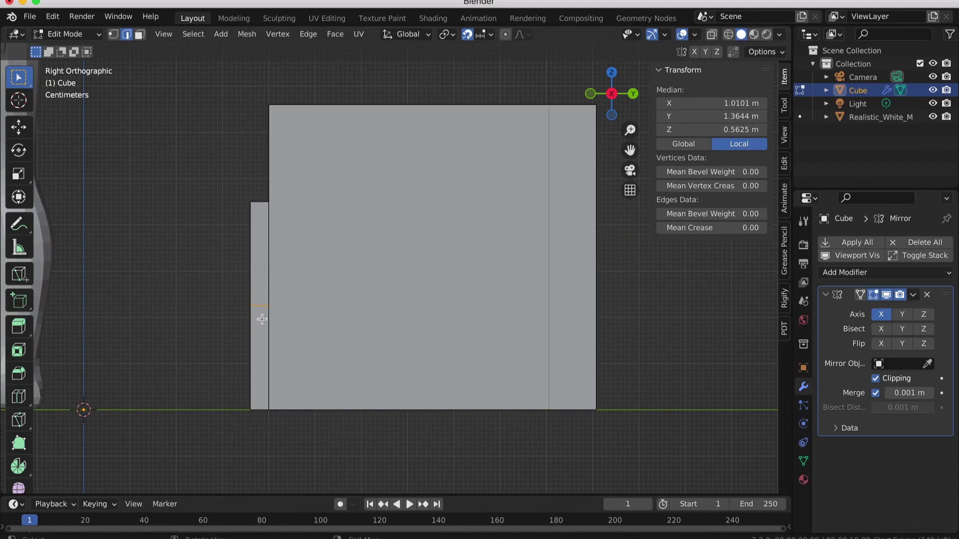
Step: Lower the armrest's top face along Z
key(3)
middle_drag(261, 319, 291, 176)
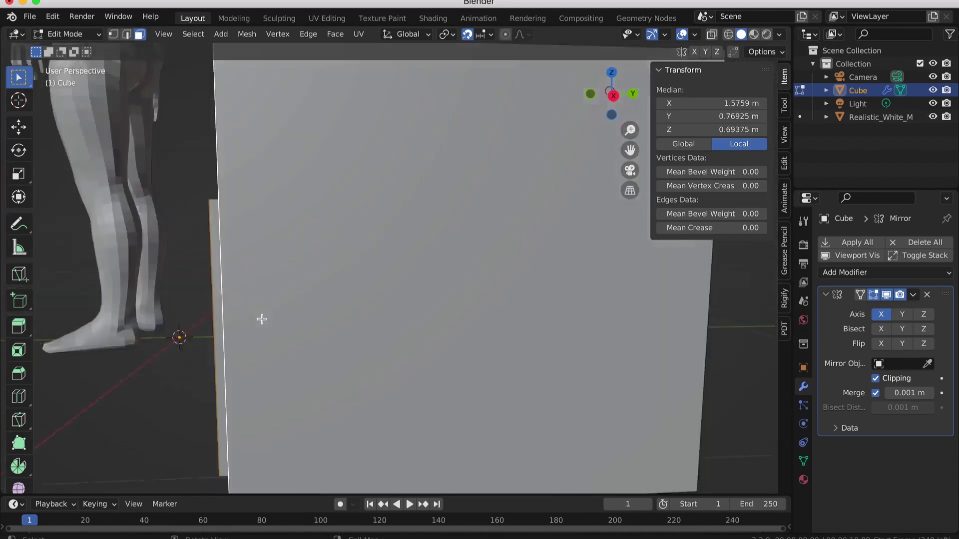
click(291, 176)
key(KP_3)
key(g)
key(z)
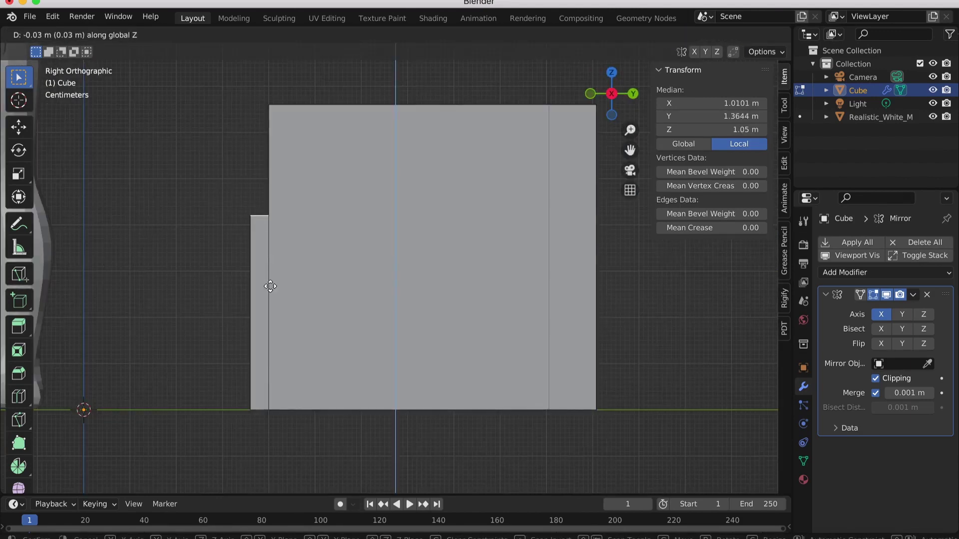
click(277, 334)
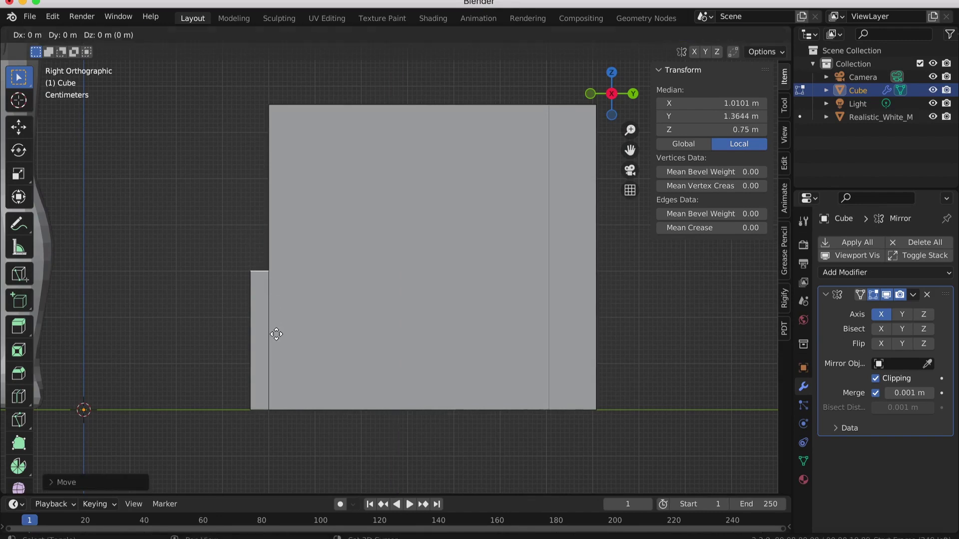
right_click(276, 334)
Step: Duplicate the armrest top into a slab just above it, overhanging outward along Y, then exit to Object Mode
middle_drag(277, 334, 274, 328)
key(KP_3)
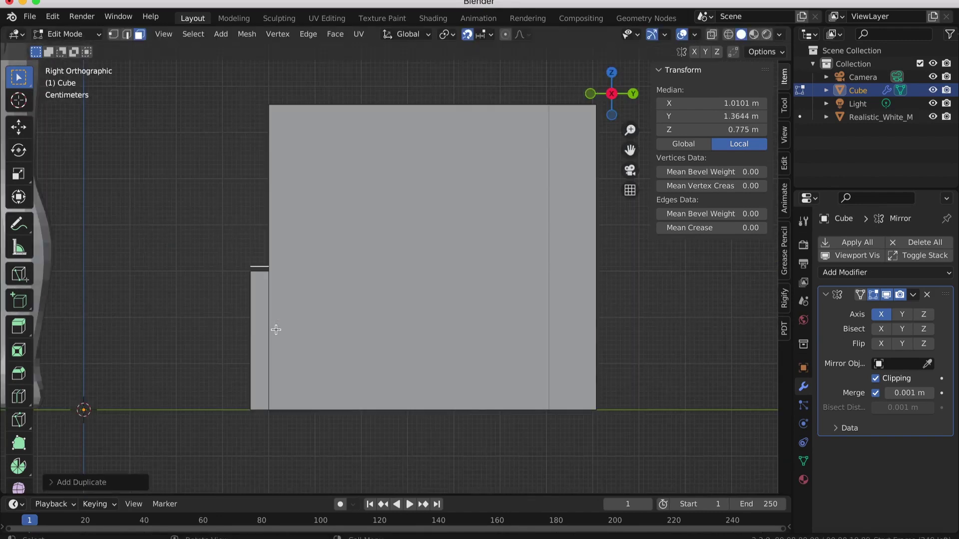
key(g)
key(z)
key(z)
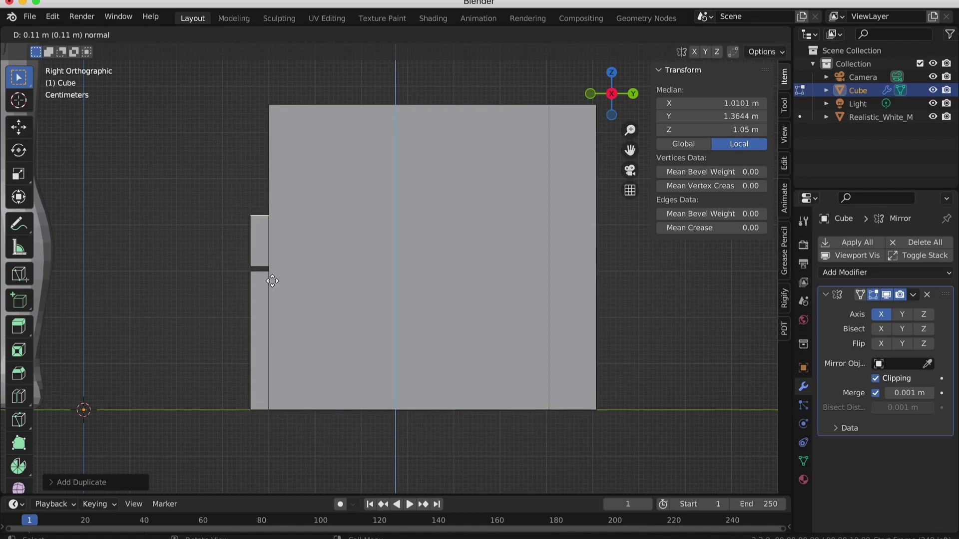
middle_drag(272, 281, 248, 259)
key(KP_3)
key(y)
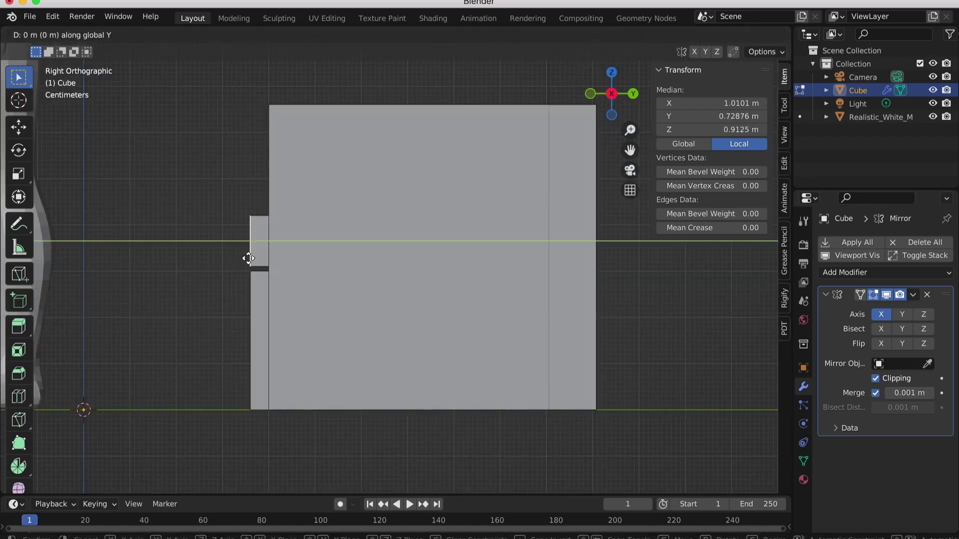
click(235, 260)
key(Tab)
Step: Return to Edit Mode and select the connected sofa body
middle_drag(235, 260, 235, 263)
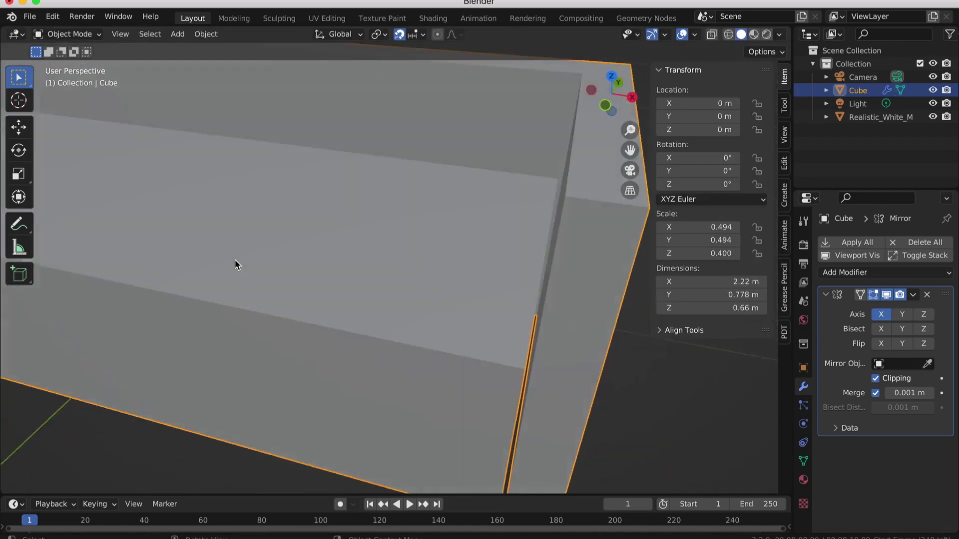
key(KP_1)
key(KP_3)
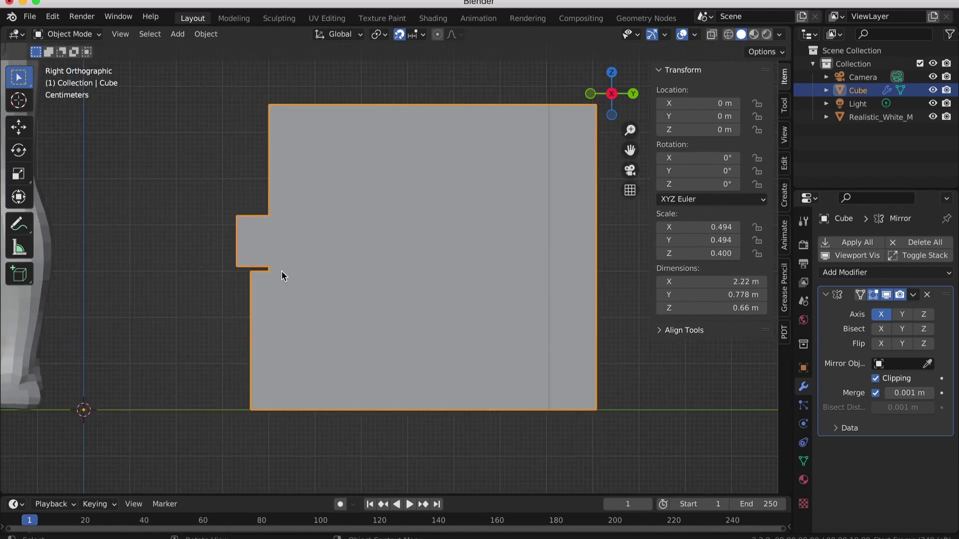
key(Tab)
key(ctrl+l)
key(g)
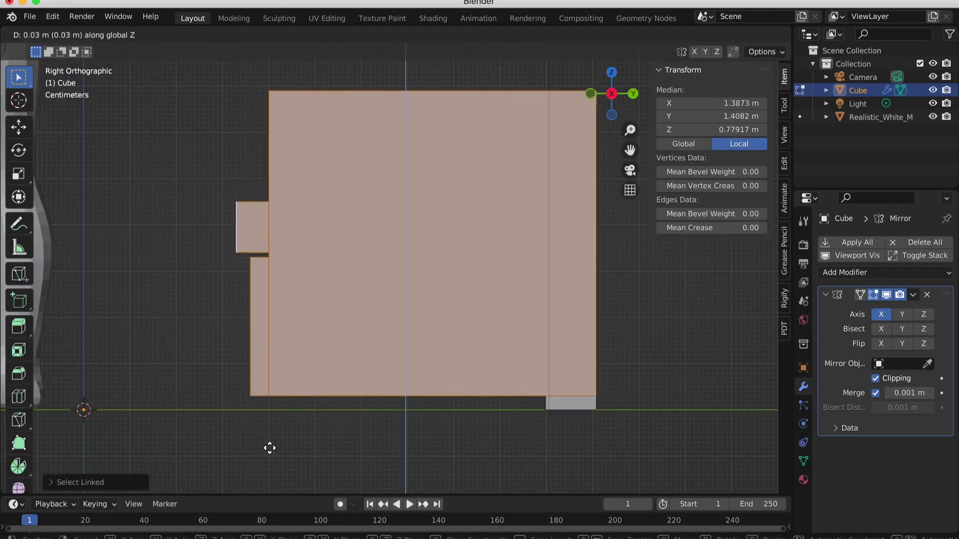
key(Escape)
Step: Add the right-hand part and lift the whole sofa body 0.1 m along Z
middle_drag(268, 448, 270, 447)
key(l)
key(KP_3)
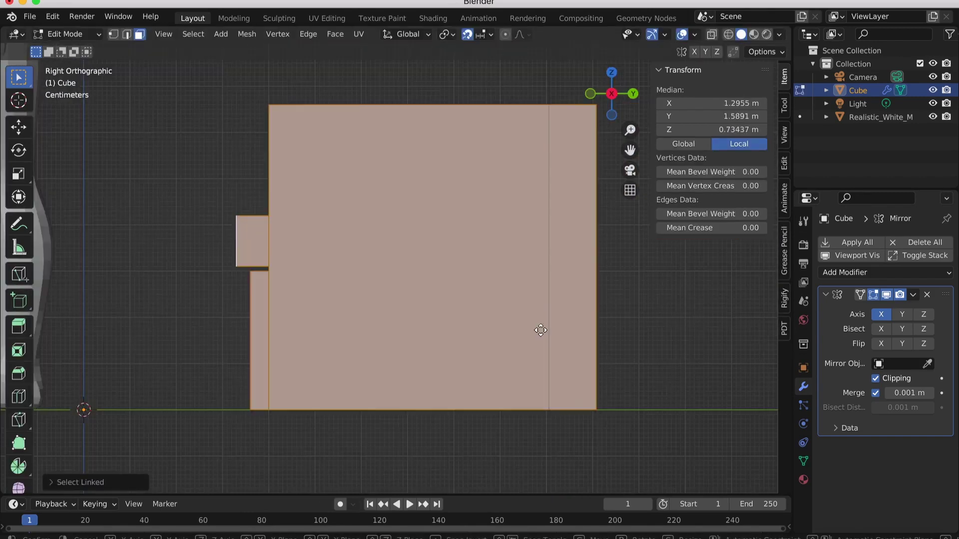
key(g)
key(z)
click(544, 315)
Step: Duplicate the sofa's bottom face and drop the copy to floor level
middle_drag(544, 314, 544, 313)
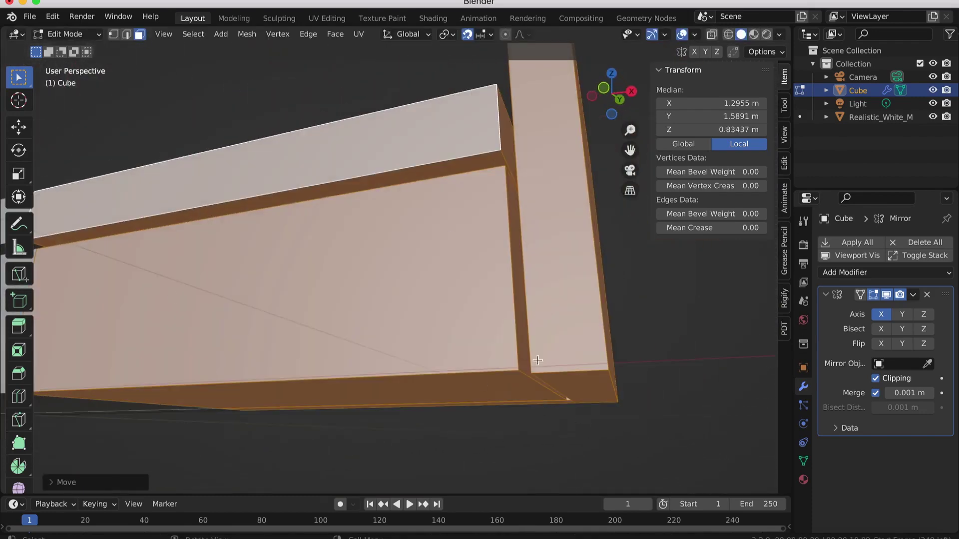
click(536, 399)
key(KP_3)
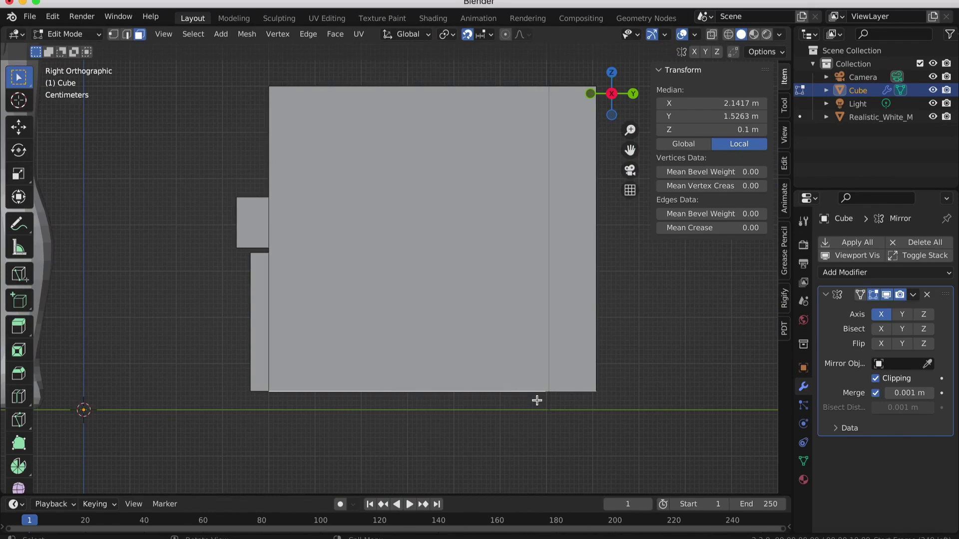
key(shift+d)
key(z)
click(537, 418)
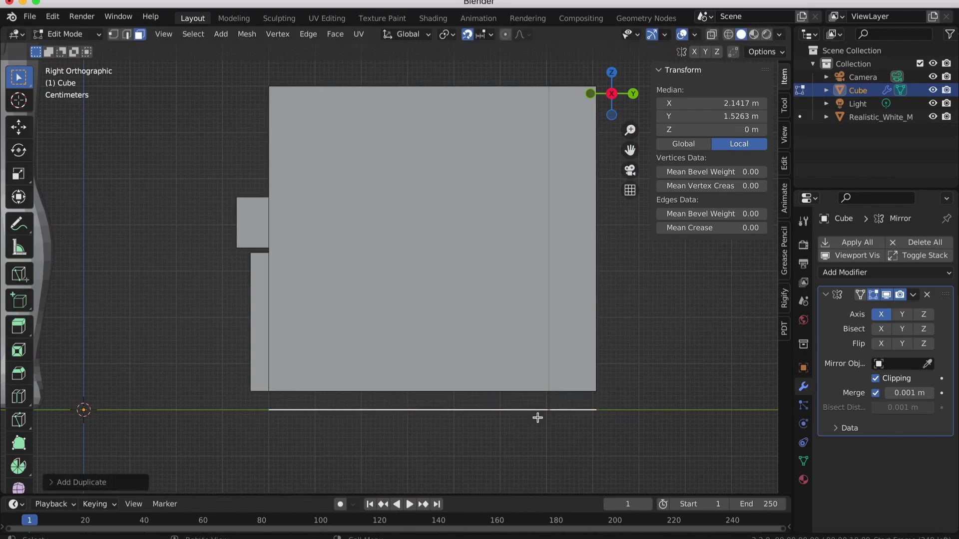
Step: Cut two edge loops across the floor-level copy
middle_drag(537, 418, 420, 274)
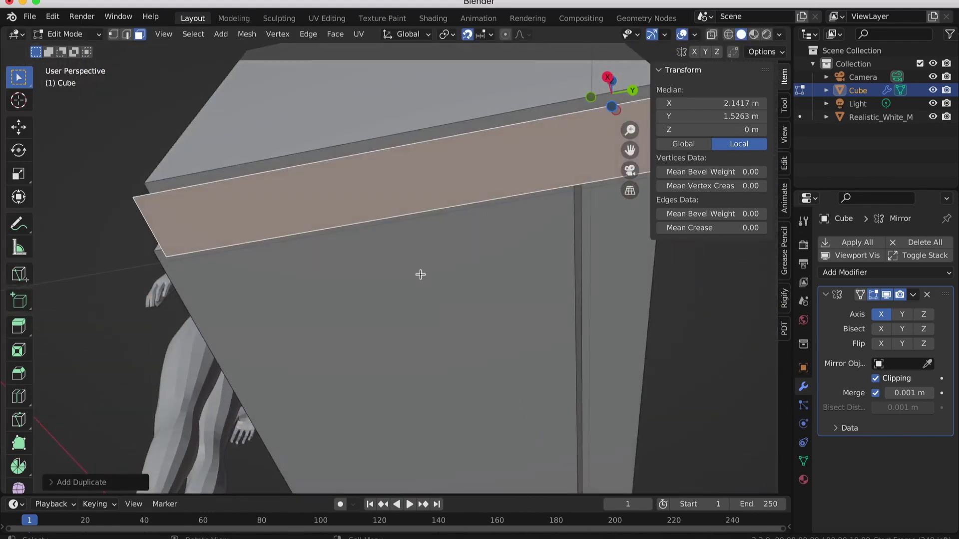
click(345, 176)
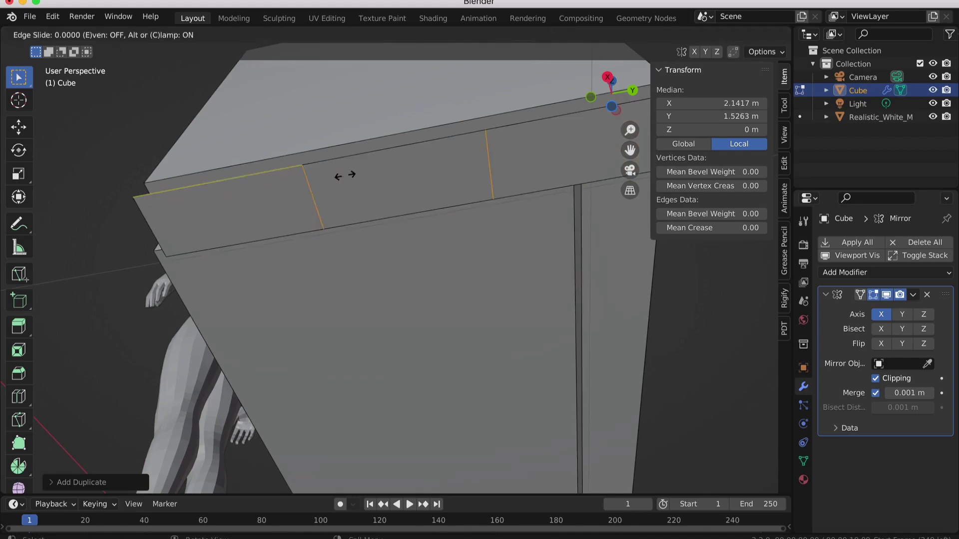
right_click(344, 175)
key(KP_3)
middle_drag(397, 263, 399, 257)
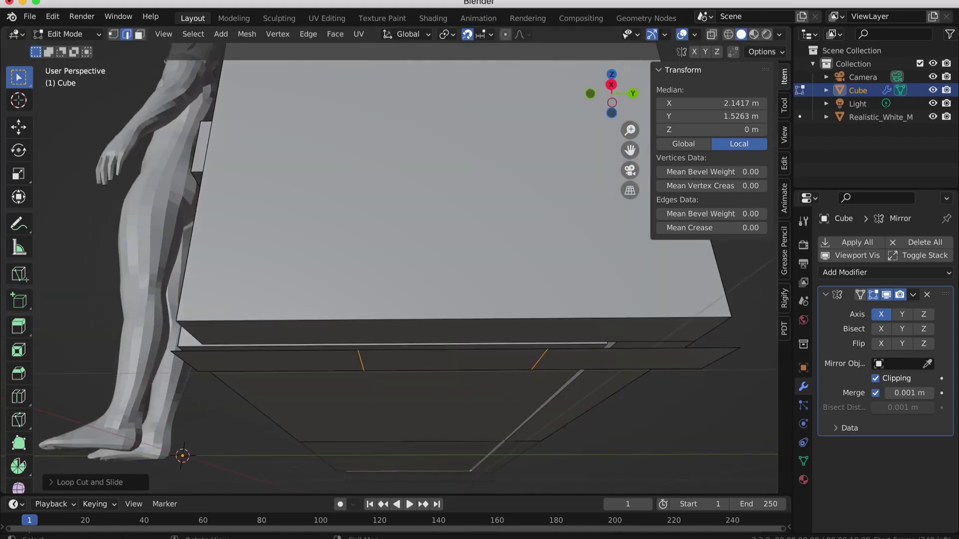
Step: Spread the two cuts apart along Y and delete the middle strip face
key(s)
key(y)
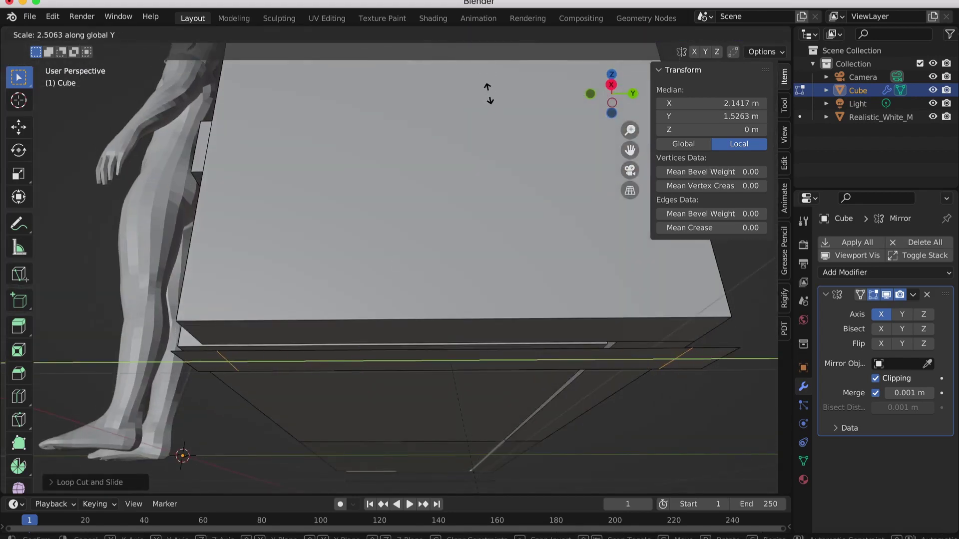
click(489, 94)
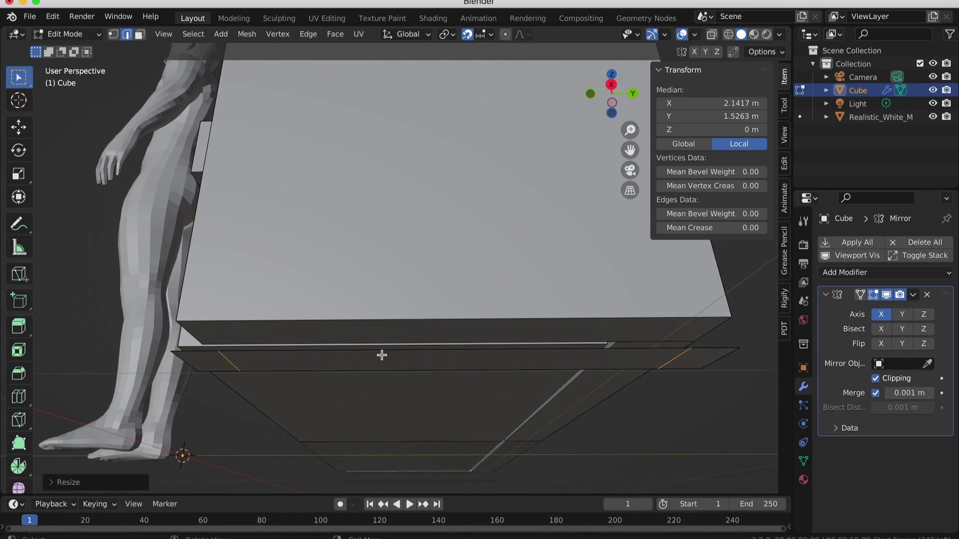
key(ctrl+KP_7)
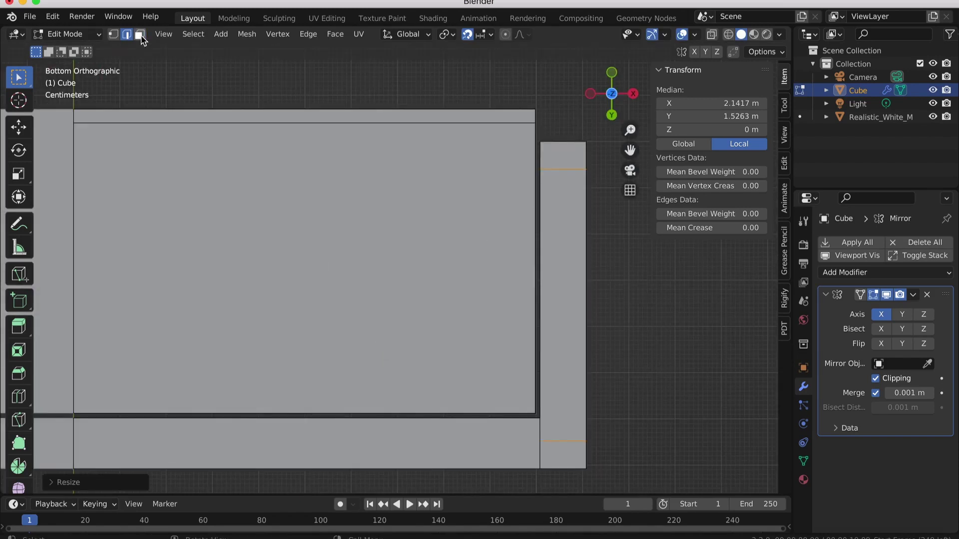
click(141, 35)
key(x)
click(574, 293)
Step: Scale the two end faces along Y and X into small squares
click(566, 166)
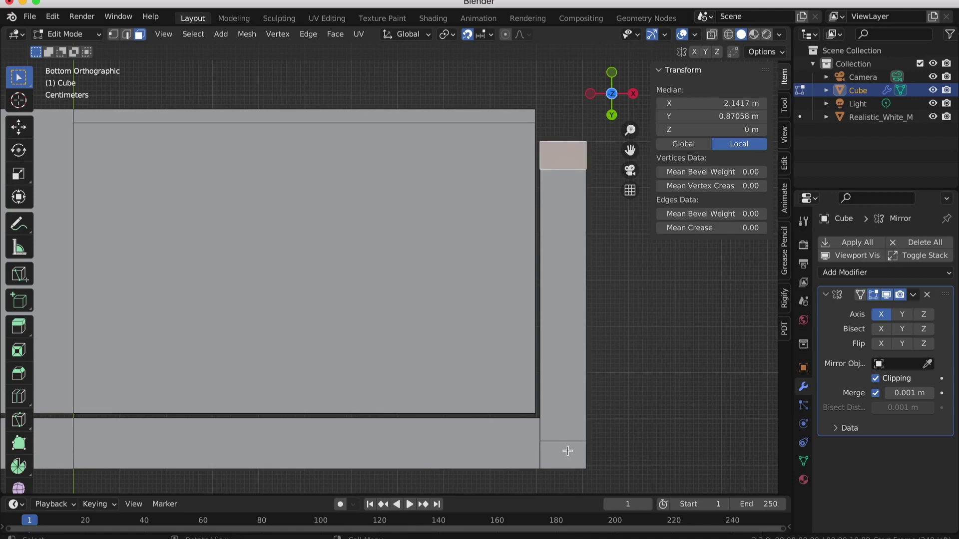
shift+click(567, 451)
key(s)
key(y)
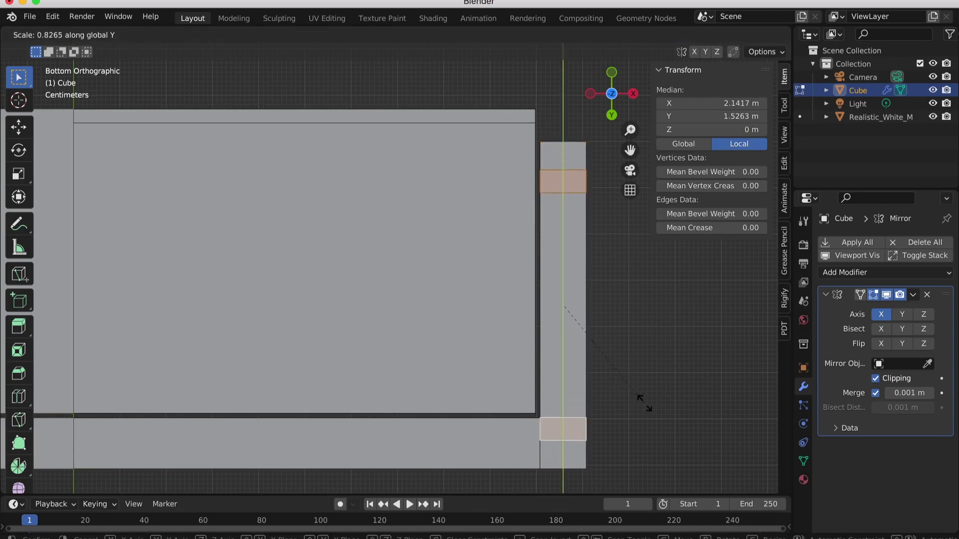
click(652, 404)
key(s)
key(x)
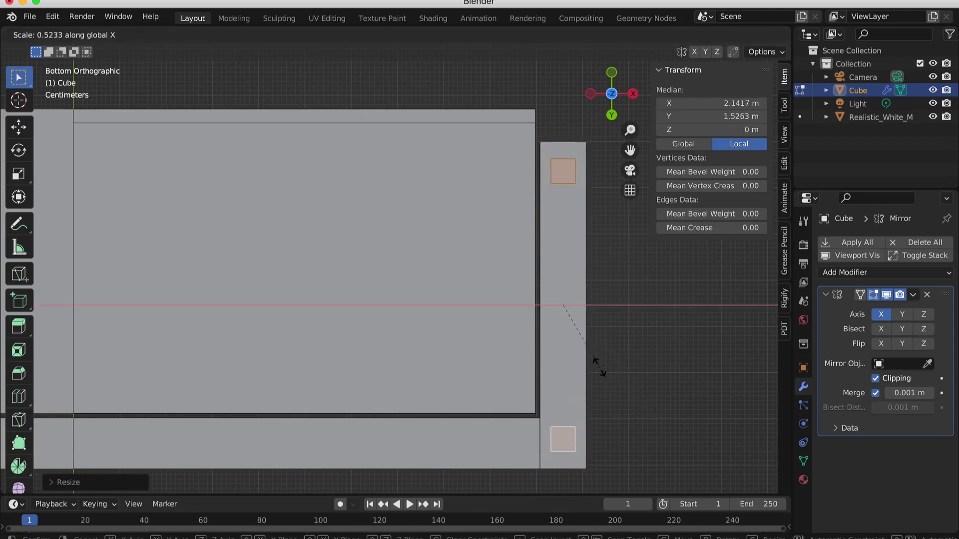
click(598, 365)
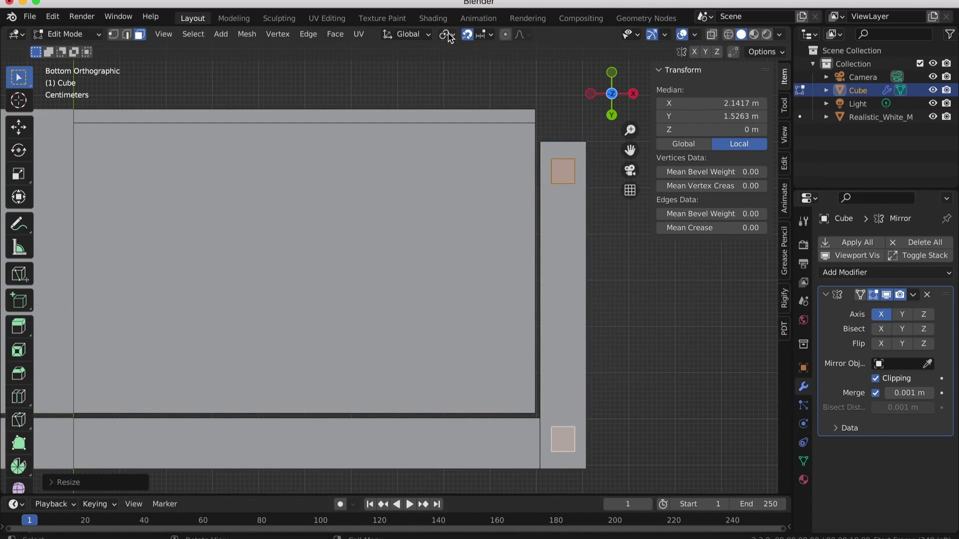
Step: Extrude the square faces into 0.1 m legs and return to Object Mode
middle_drag(591, 212, 618, 171)
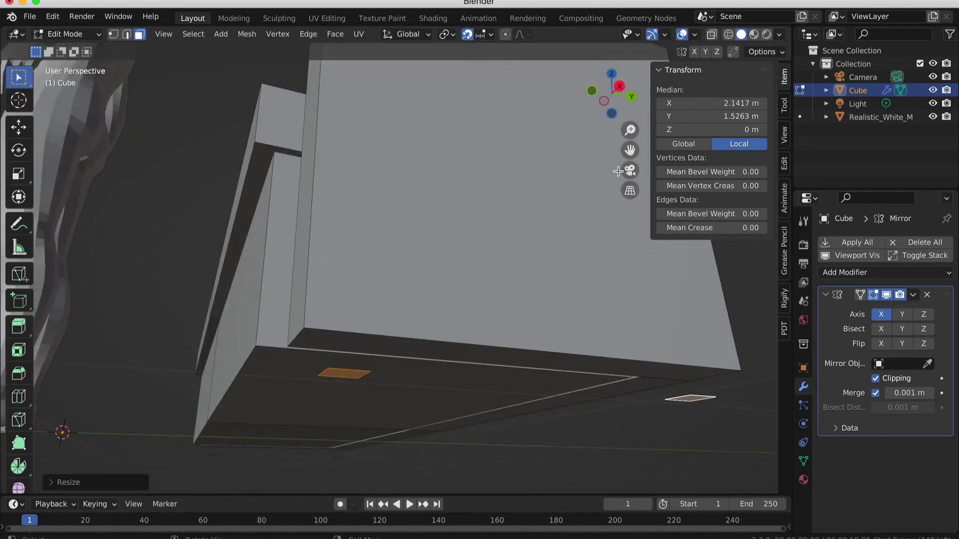
key(KP_3)
key(e)
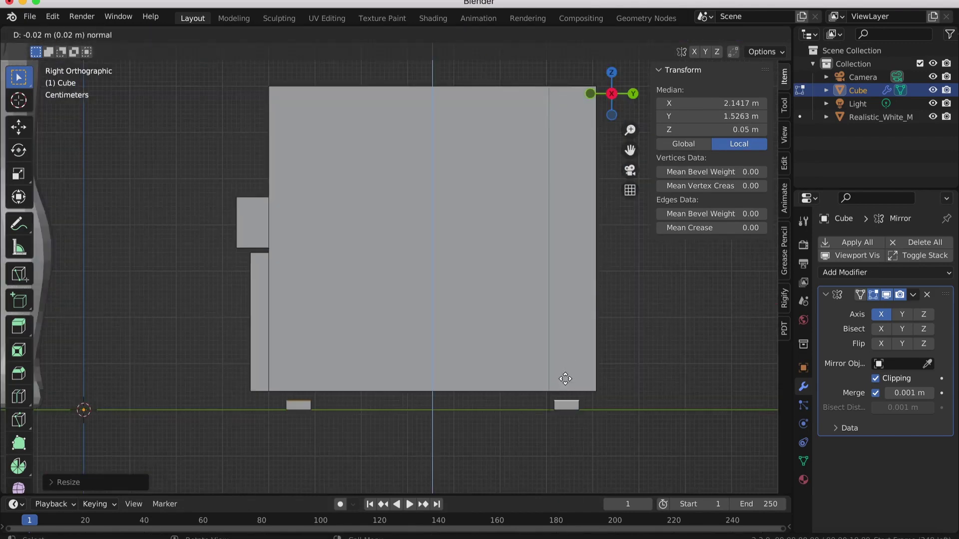
click(566, 368)
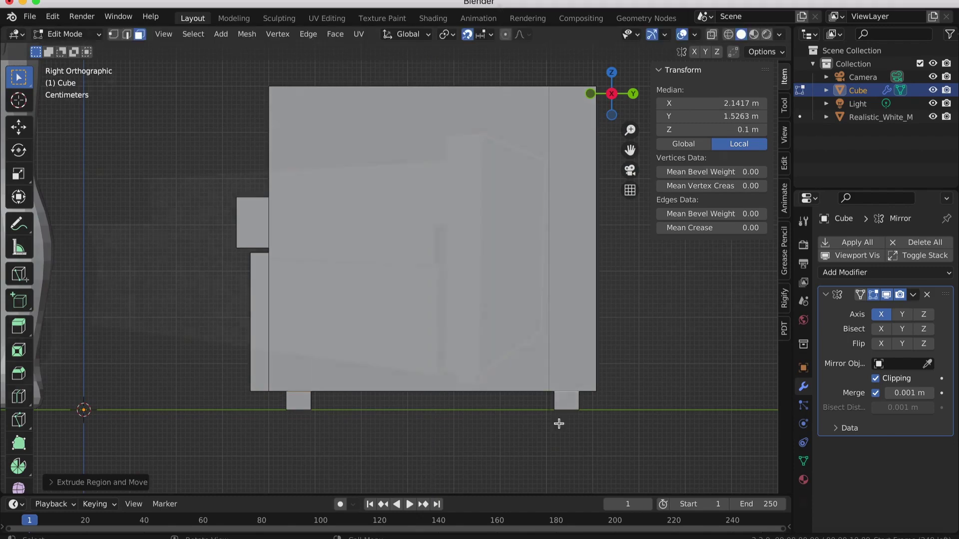
key(Tab)
mouse_move(559, 423)
middle_down()
mouse_move(385, 383)
mouse_move(353, 370)
mouse_move(361, 351)
middle_up()
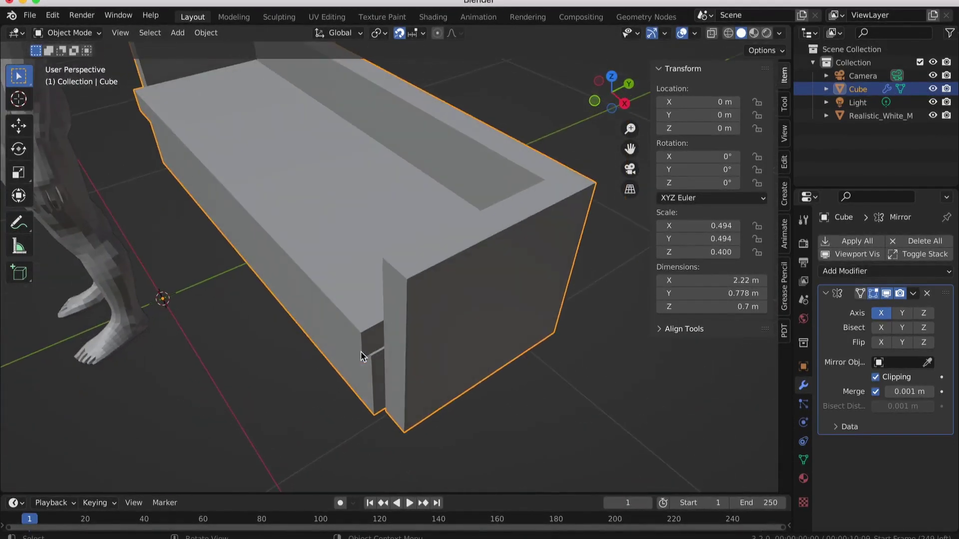
Step: Hide the human reference model and select the sofa object
key(KP_7)
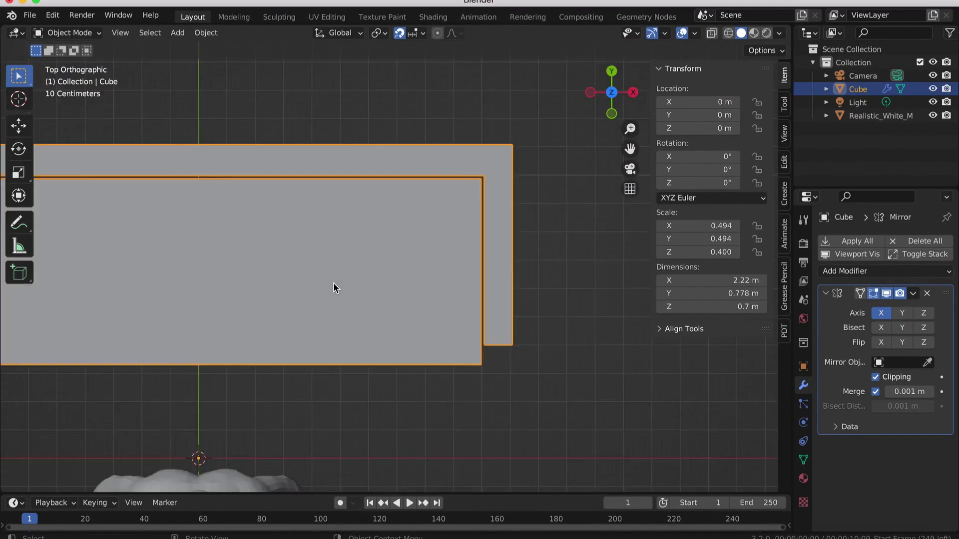
shift+scroll(396, 306, left, 5)
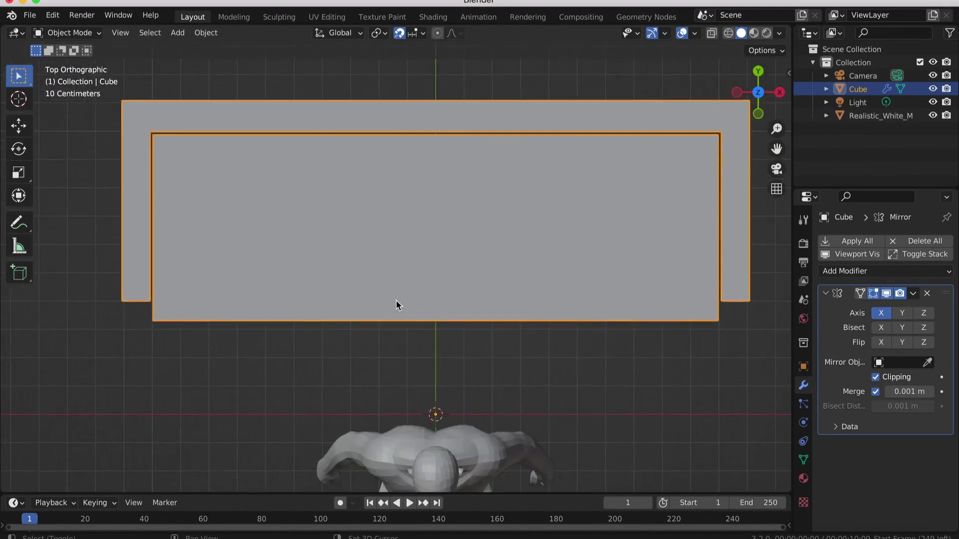
key(Tab)
key(Tab)
middle_drag(170, 212, 179, 164)
click(932, 116)
click(615, 85)
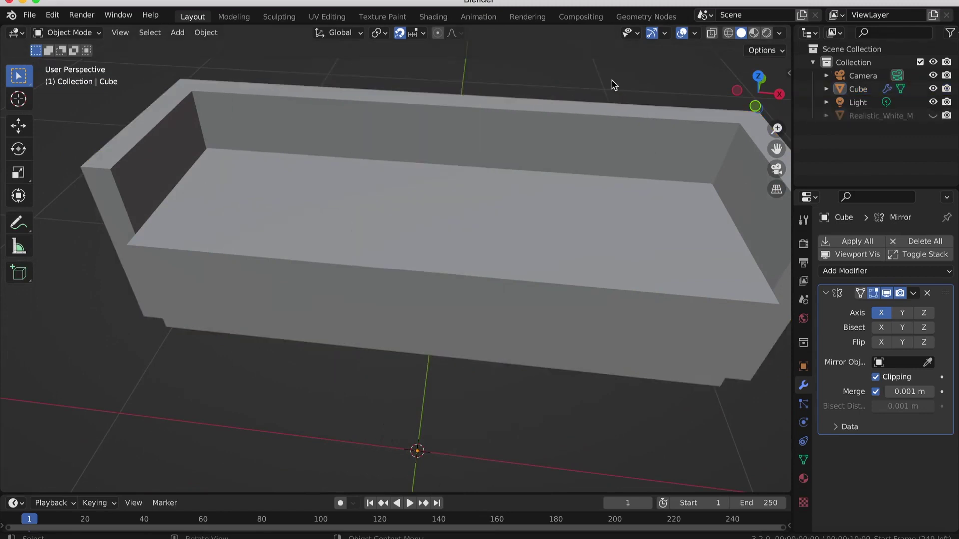
click(506, 202)
Step: Apply the sofa's Mirror modifier and enter Edit Mode on the full mesh
key(KP_1)
key(KP_5)
scroll(553, 232, down, 3)
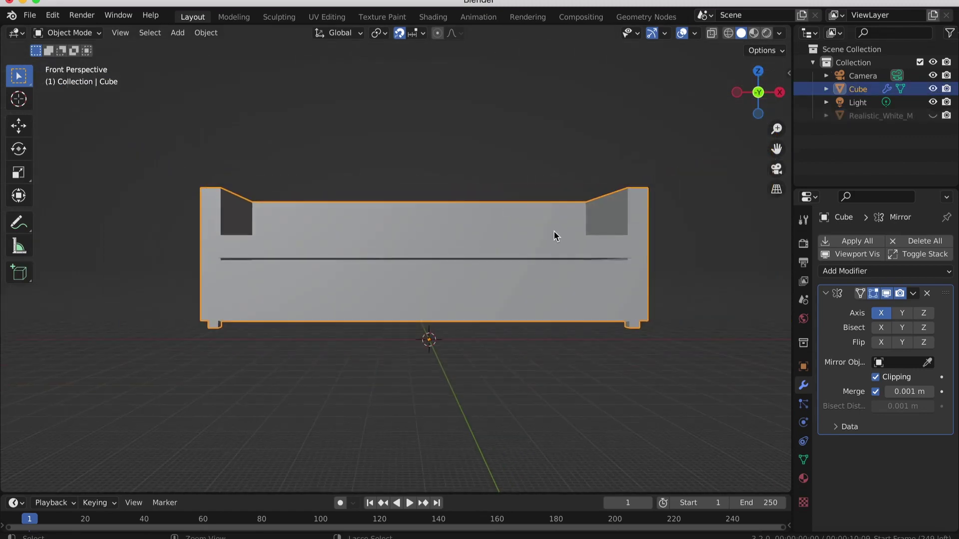
key(KP_5)
key(KP_7)
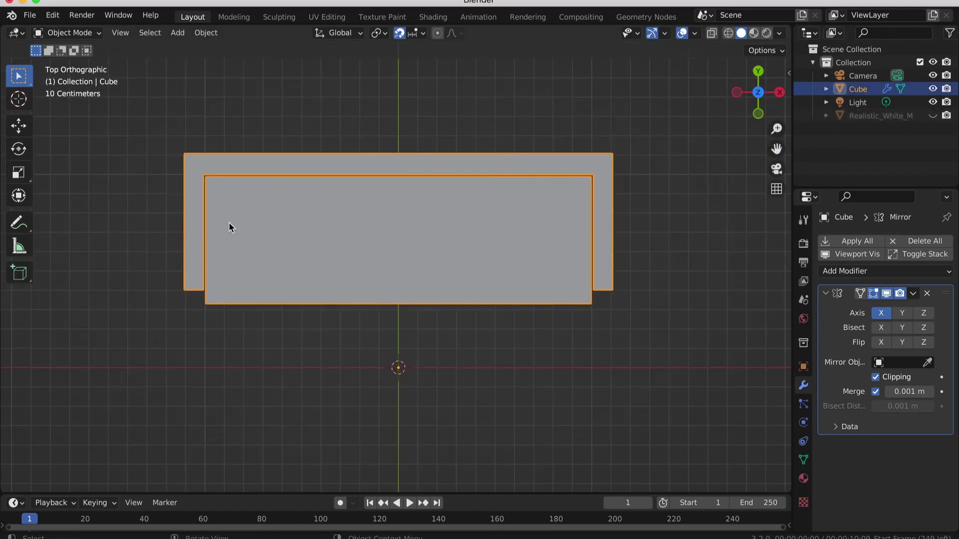
click(913, 293)
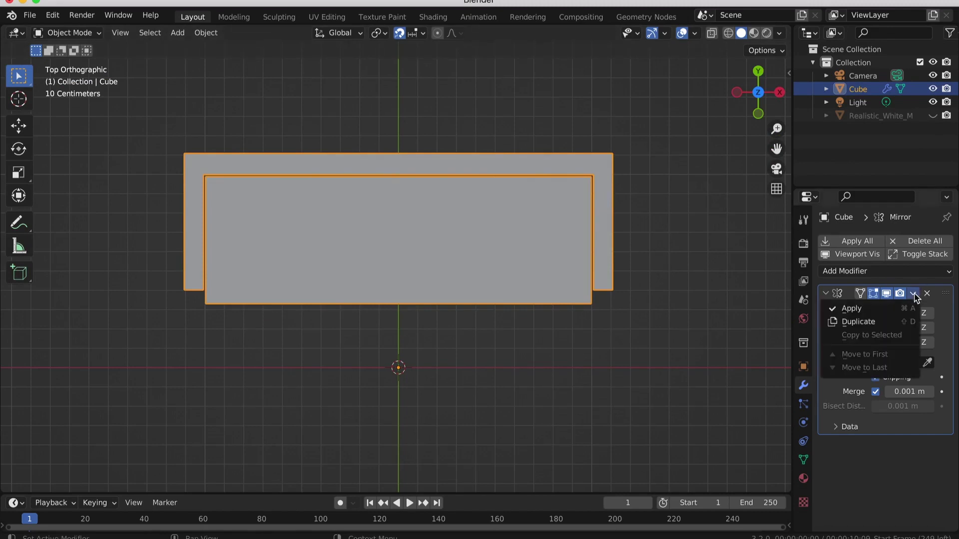
click(887, 310)
key(Tab)
middle_drag(290, 207, 296, 210)
Step: With X-ray on, select the left armrest and its foot as linked pieces
key(alt+z)
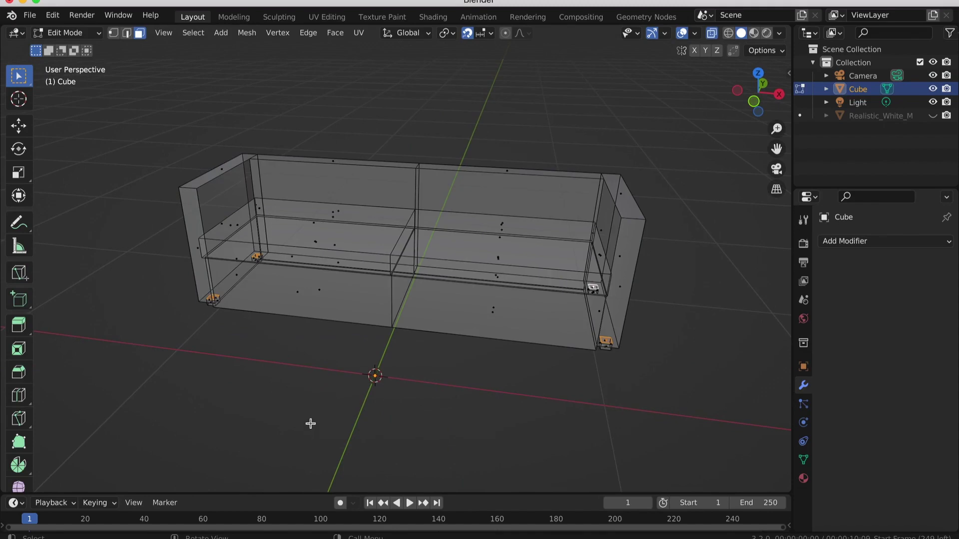
click(311, 424)
key(l)
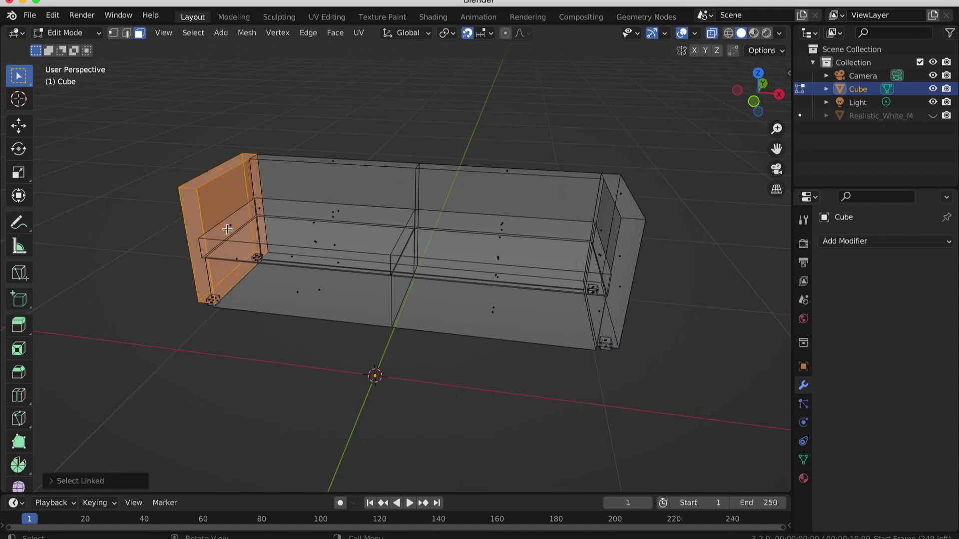
scroll(229, 223, up, 4)
shift+click(242, 221)
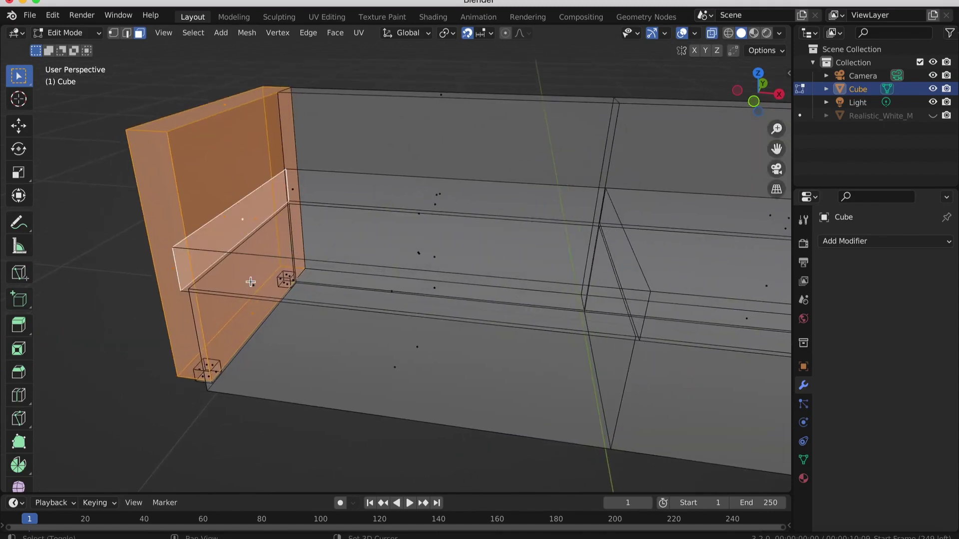
shift+click(250, 280)
key(KP_1)
key(l)
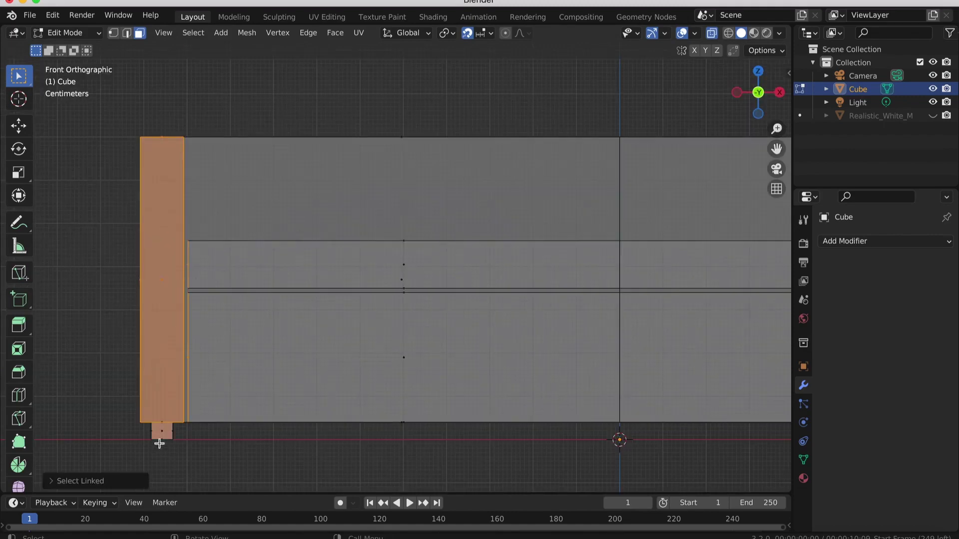
Step: Move the left armrest and foot outward along X, then nudge them slightly back right
key(KP_7)
scroll(163, 453, down, 2)
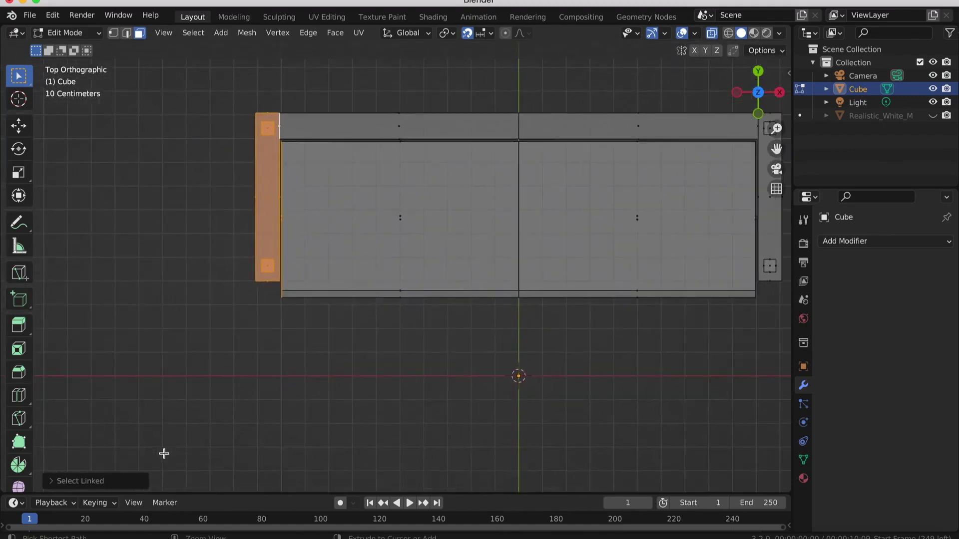
scroll(164, 453, down, 2)
key(g)
key(x)
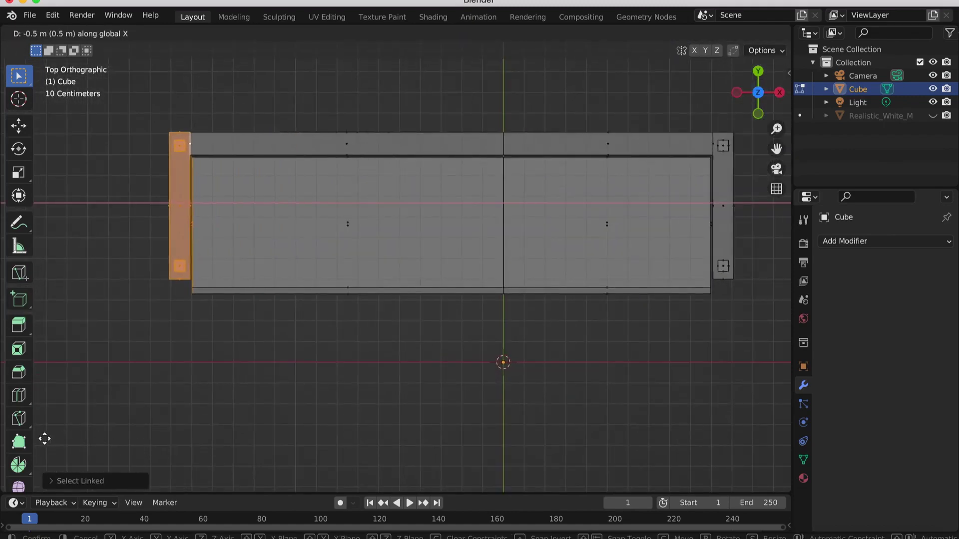
click(738, 424)
key(g)
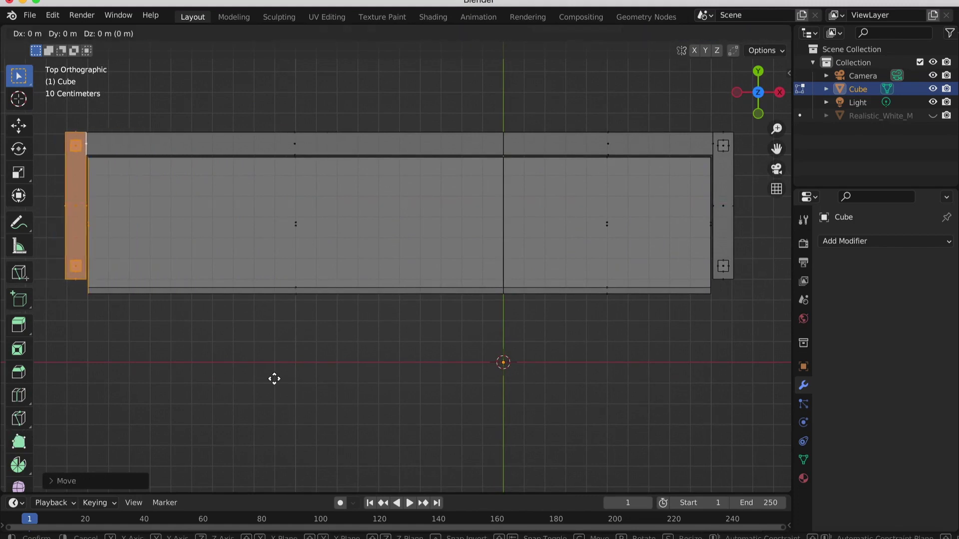
key(x)
click(289, 378)
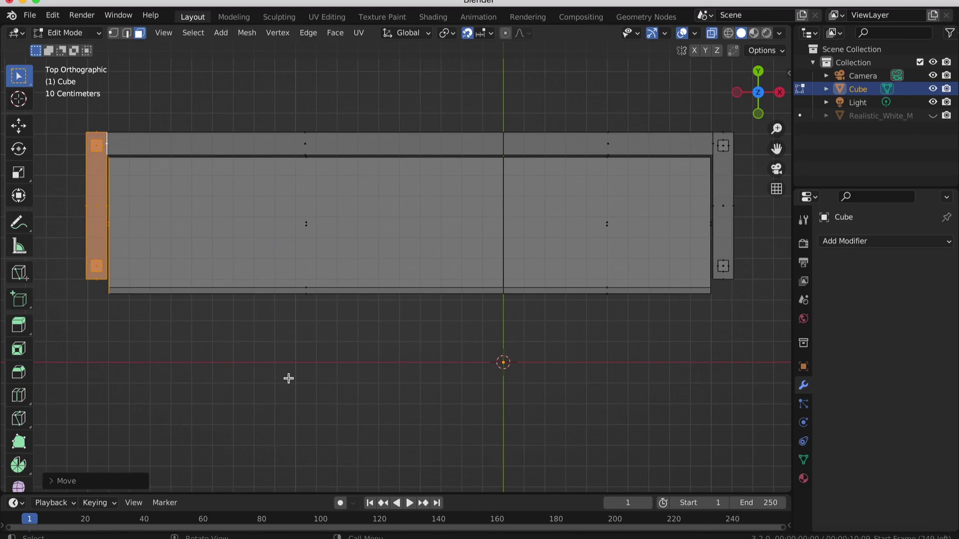
Step: Add centred vertical loop cuts through the left side of the seat and the cushion band
key(ctrl+r)
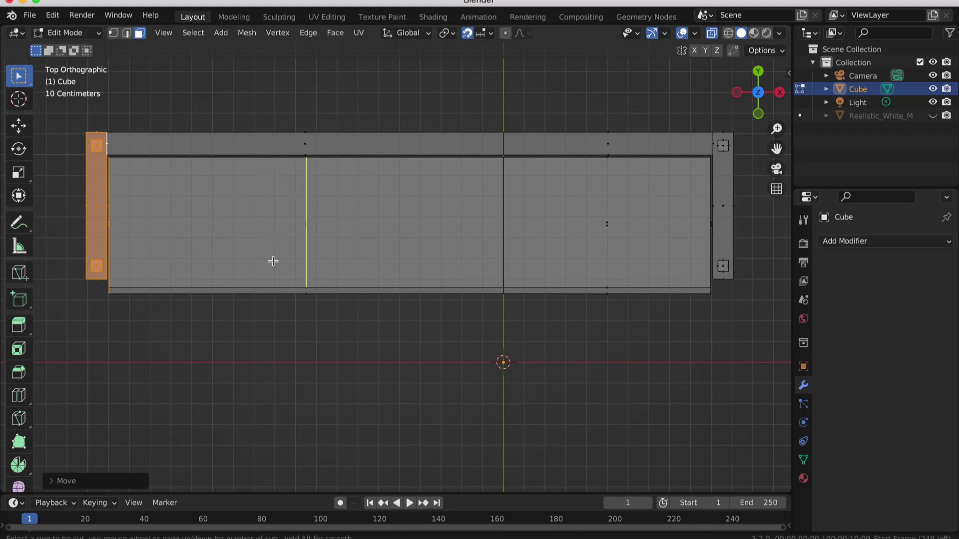
click(273, 261)
right_click(273, 261)
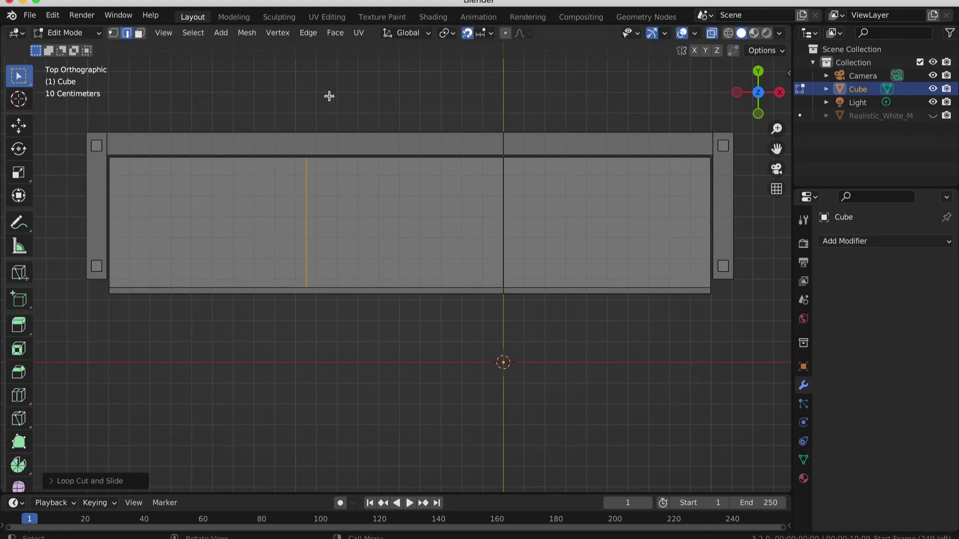
key(ctrl+r)
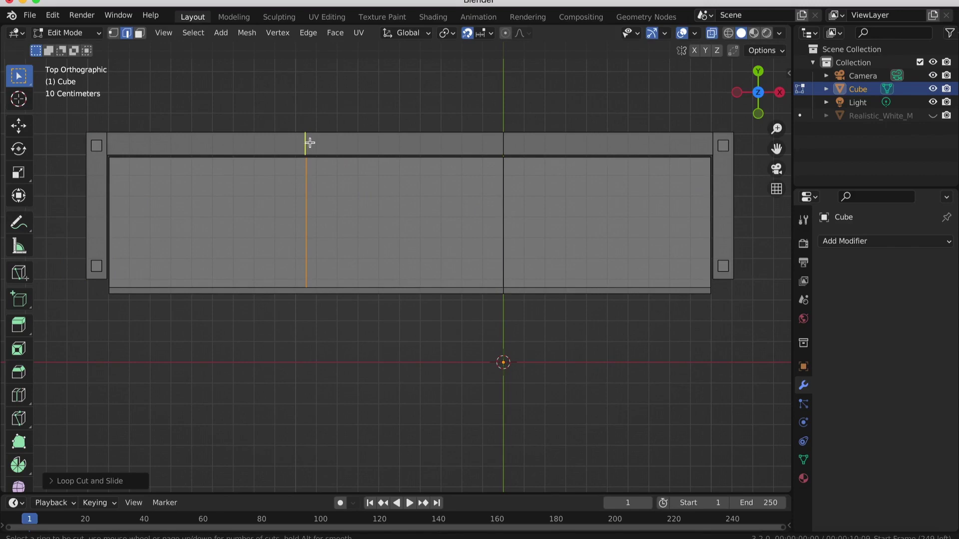
right_click(290, 186)
middle_drag(289, 186, 292, 202)
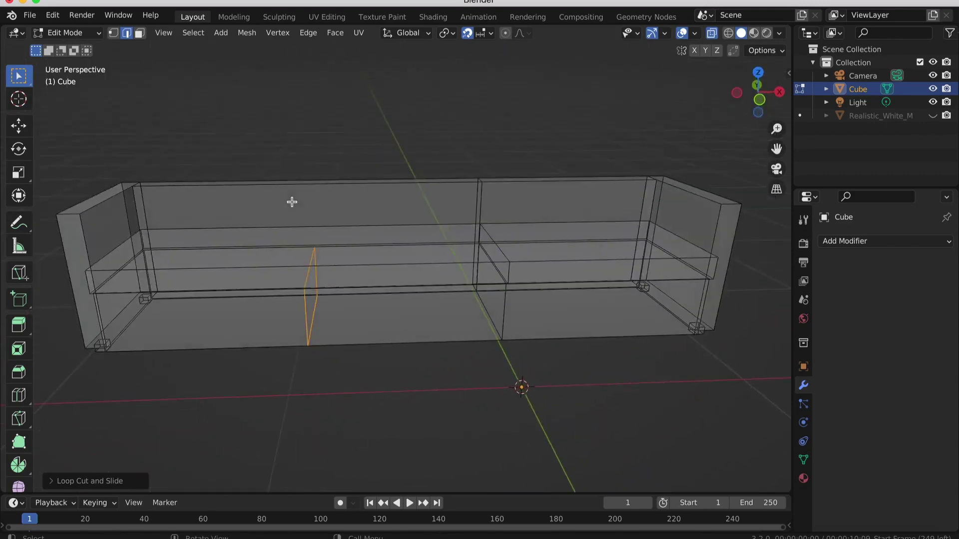
key(KP_1)
key(ctrl+r)
click(306, 258)
right_click(306, 258)
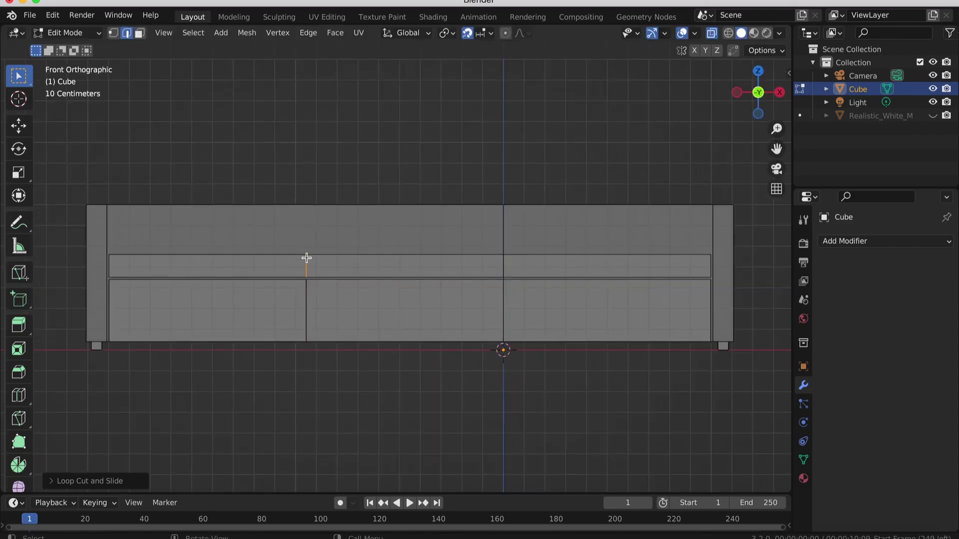
middle_drag(307, 257, 207, 118)
Step: Select the left seat end's faces and front foot, and stretch them forward along Y
key(3)
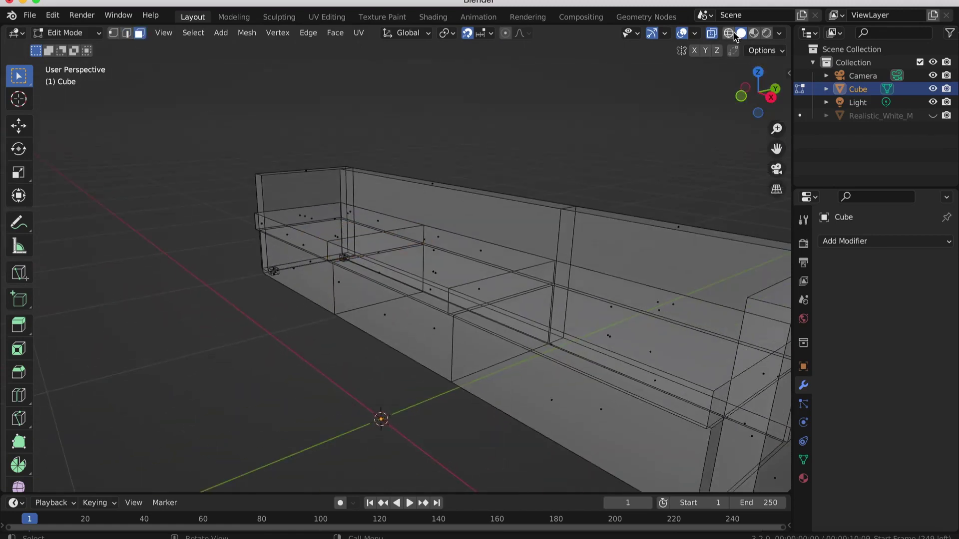
click(737, 36)
click(306, 282)
shift+click(305, 282)
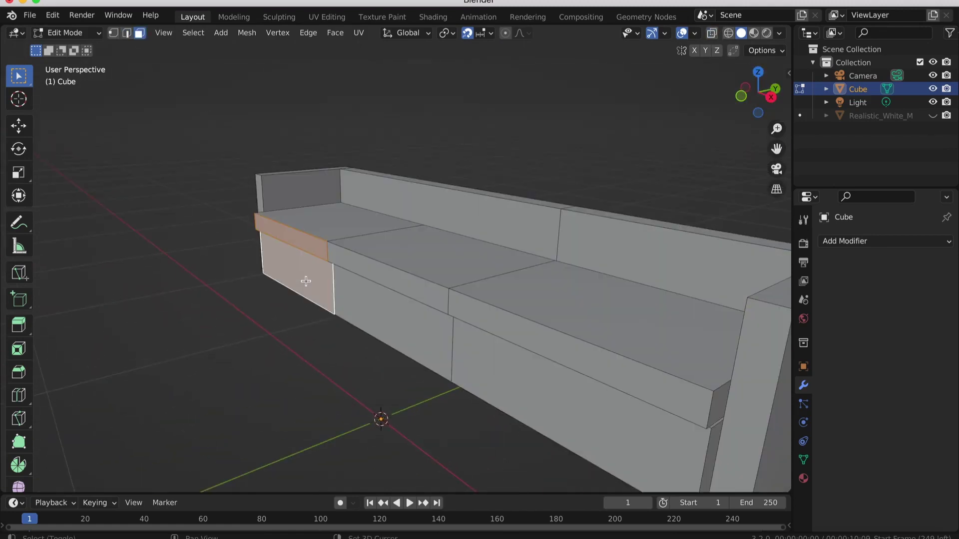
middle_drag(305, 282, 265, 360)
key(ctrl+l)
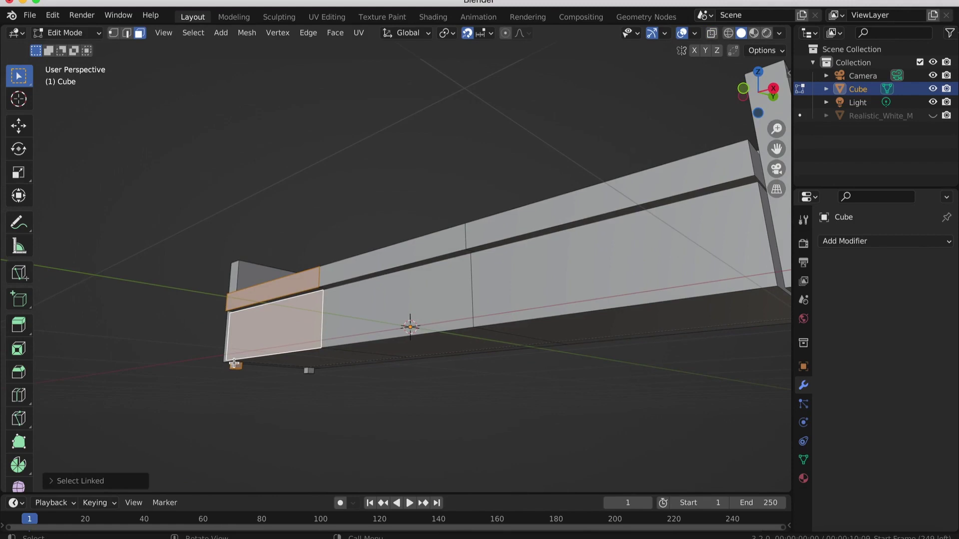
key(KP_3)
click(714, 33)
key(g)
key(y)
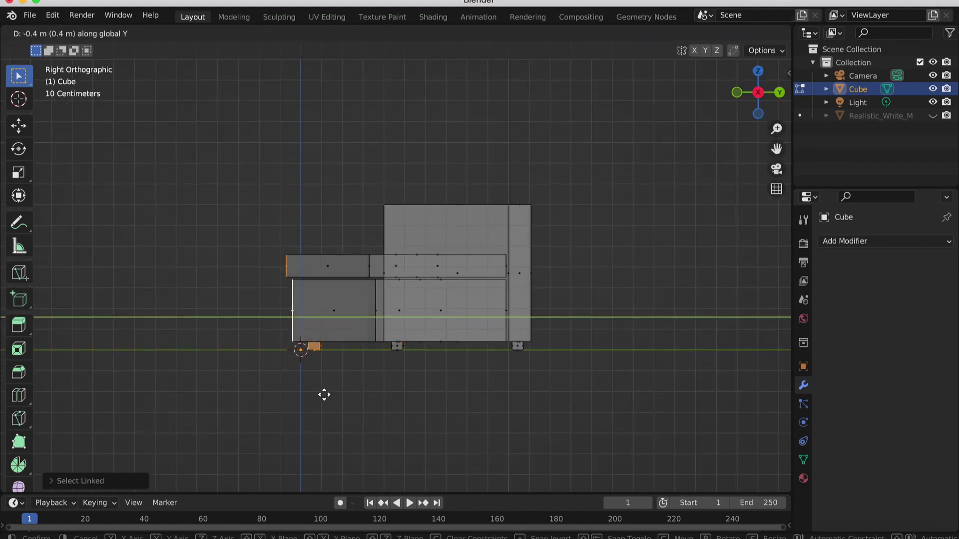
click(263, 387)
Step: Refine the selection to the chaise's front face plus the left leg
key(KP_7)
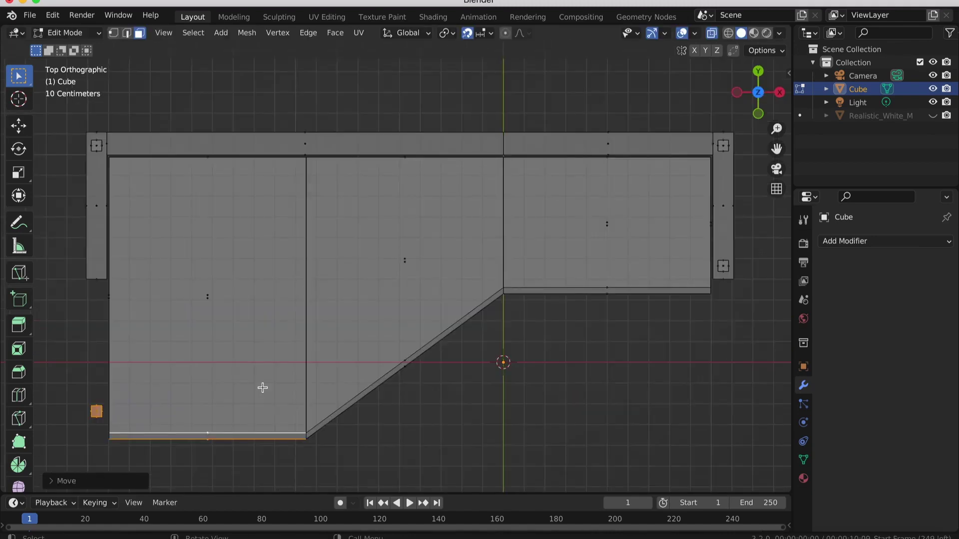
middle_drag(262, 388, 263, 388)
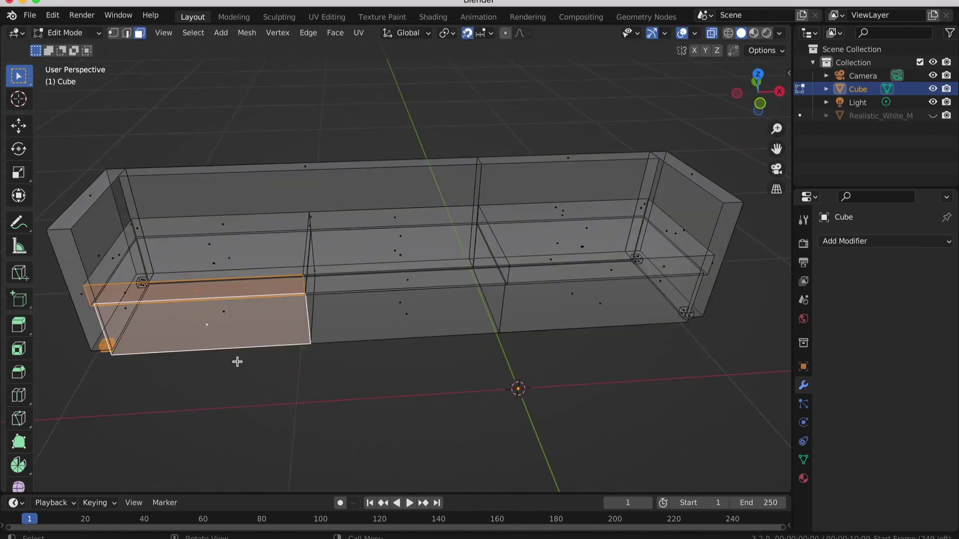
click(193, 290)
shift+click(207, 323)
key(e)
right_click(208, 353)
key(l)
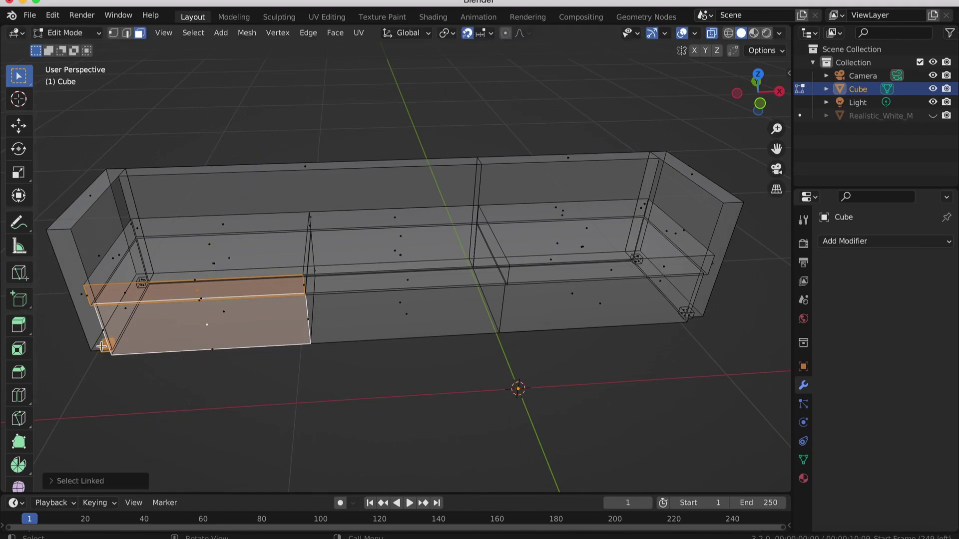
key(KP_7)
scroll(102, 347, left, 5)
Step: Extrude the chaise's front edge forward along Y from the top view
key(e)
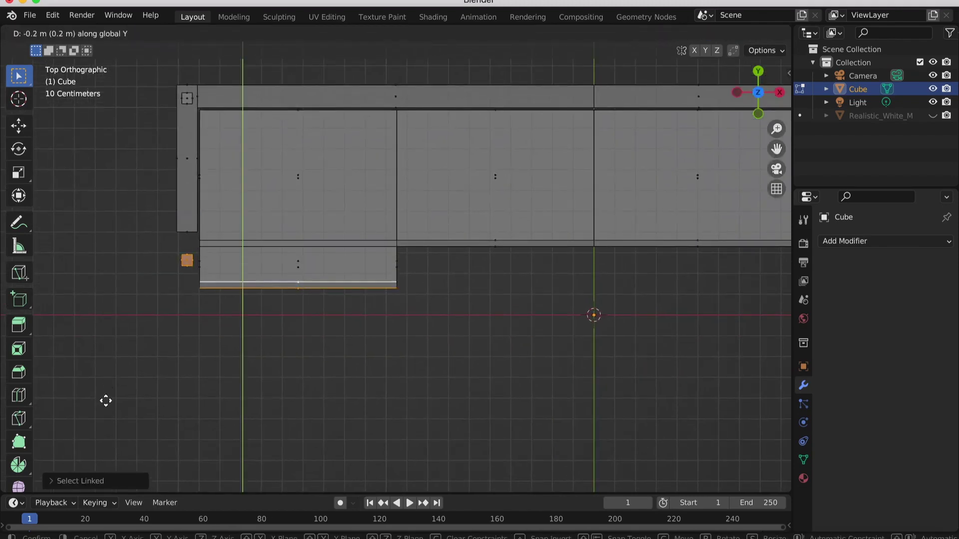
right_click(106, 431)
middle_drag(106, 430, 103, 428)
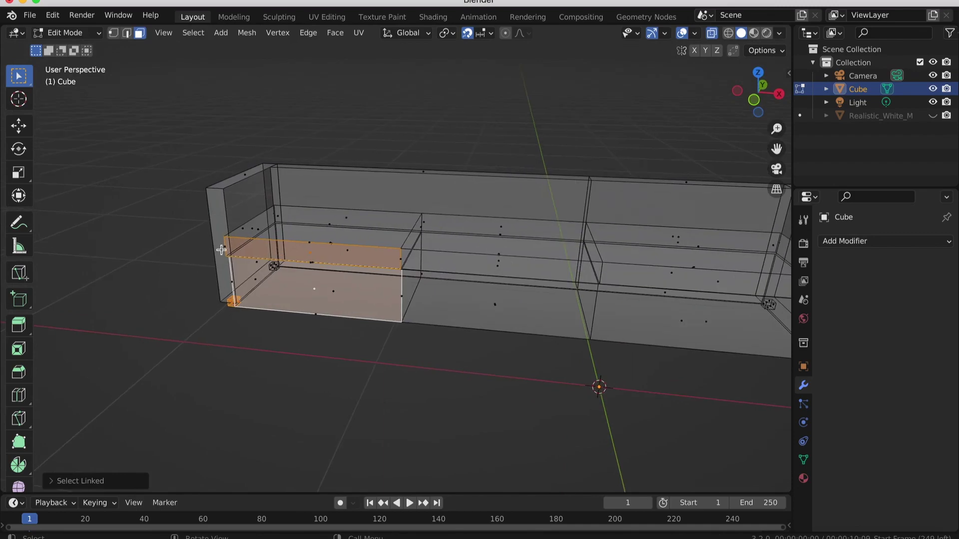
middle_drag(221, 246, 218, 249)
key(KP_7)
key(e)
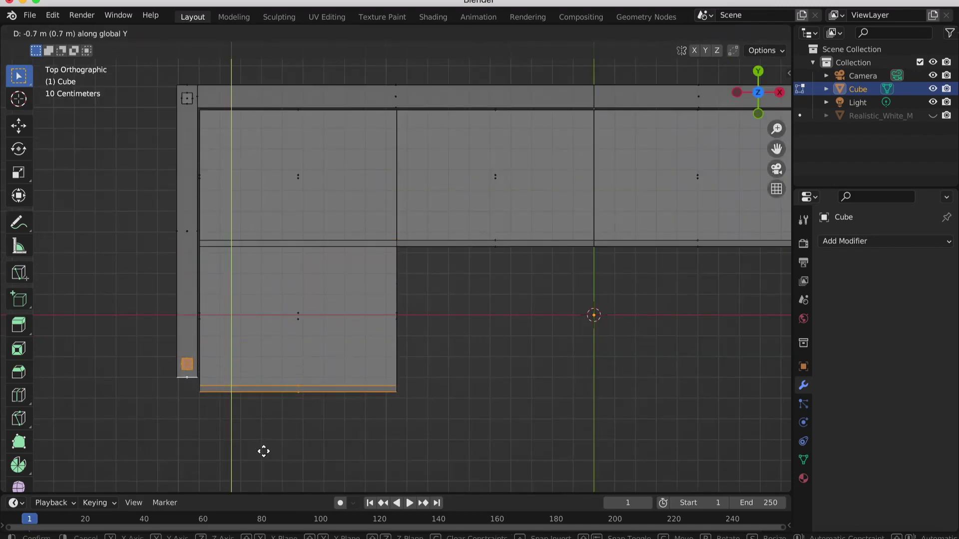
Step: Confirm the 0.7 m chaise extrusion and return to a solid Object Mode view
click(263, 47)
middle_drag(263, 47, 263, 352)
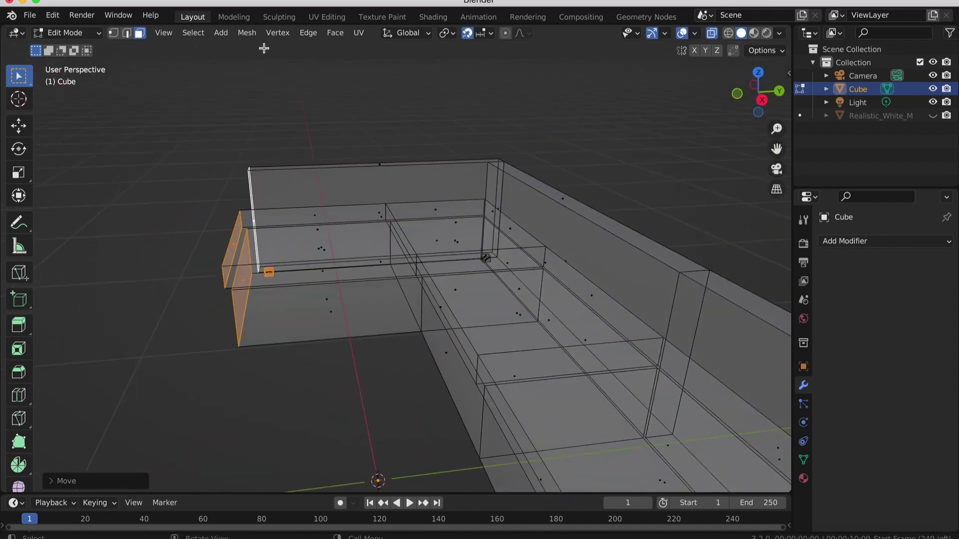
key(Tab)
mouse_move(276, 394)
middle_down()
mouse_move(275, 385)
mouse_move(331, 430)
middle_up()
click(711, 34)
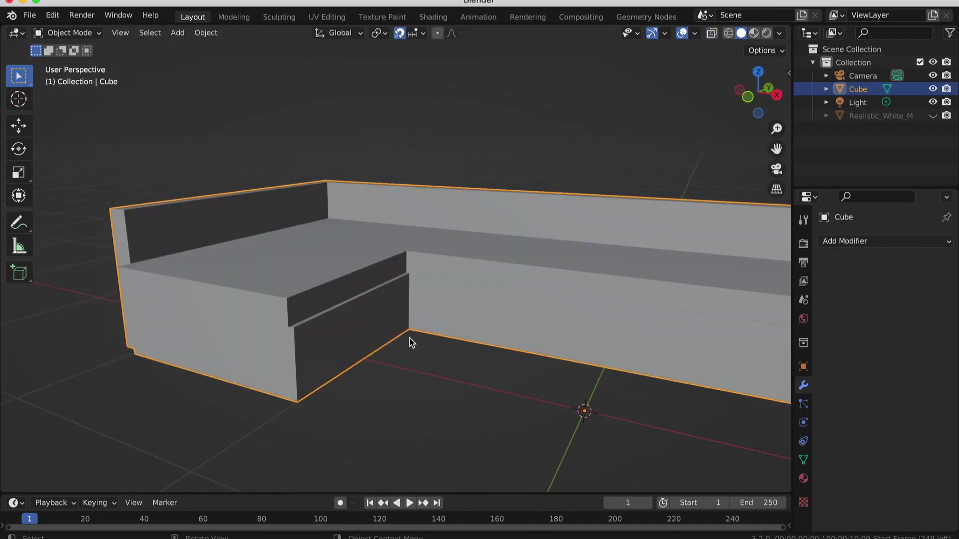
key(KP_1)
key(KP_7)
scroll(448, 334, down, 2)
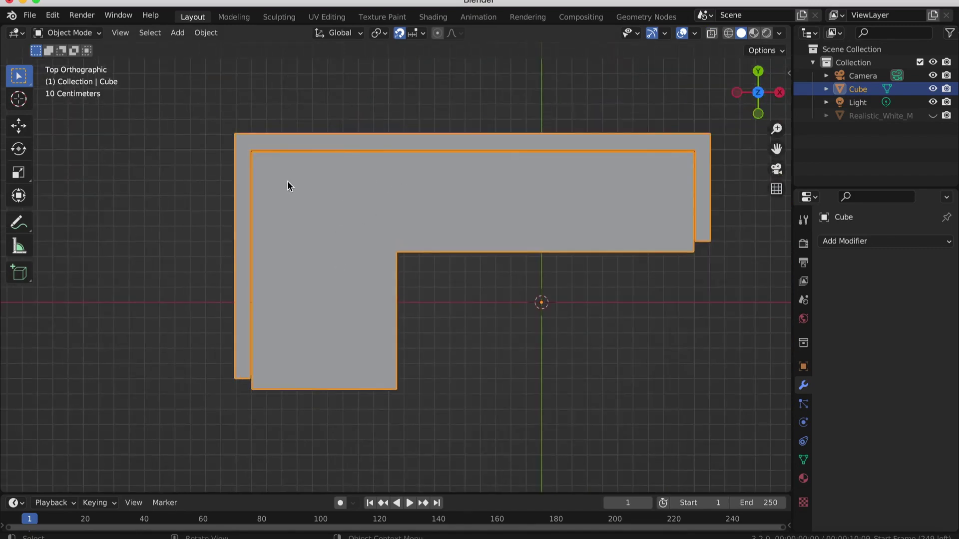
middle_drag(238, 256, 238, 255)
Step: Select the chaise's front face and trial a move along Y, cancelling it
key(Tab)
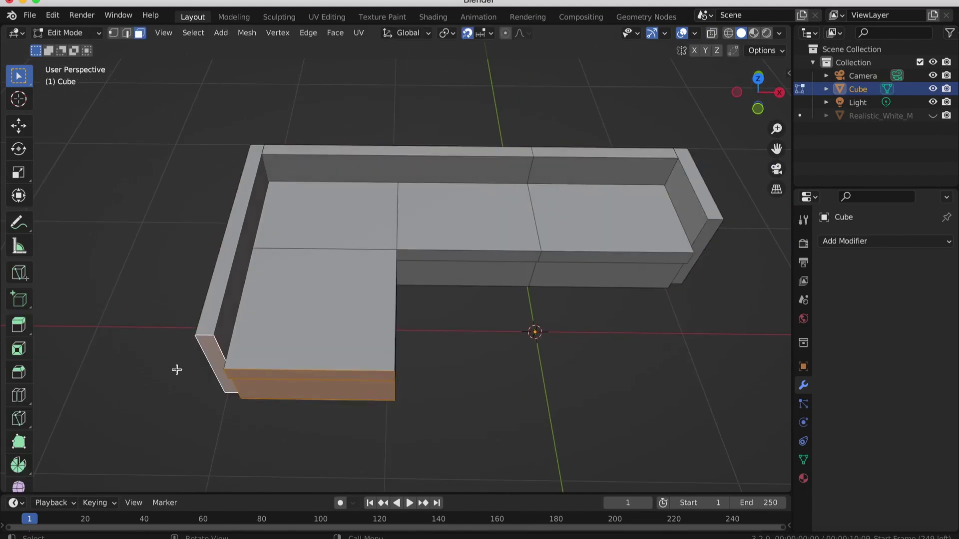
click(210, 367)
key(KP_7)
key(g)
key(y)
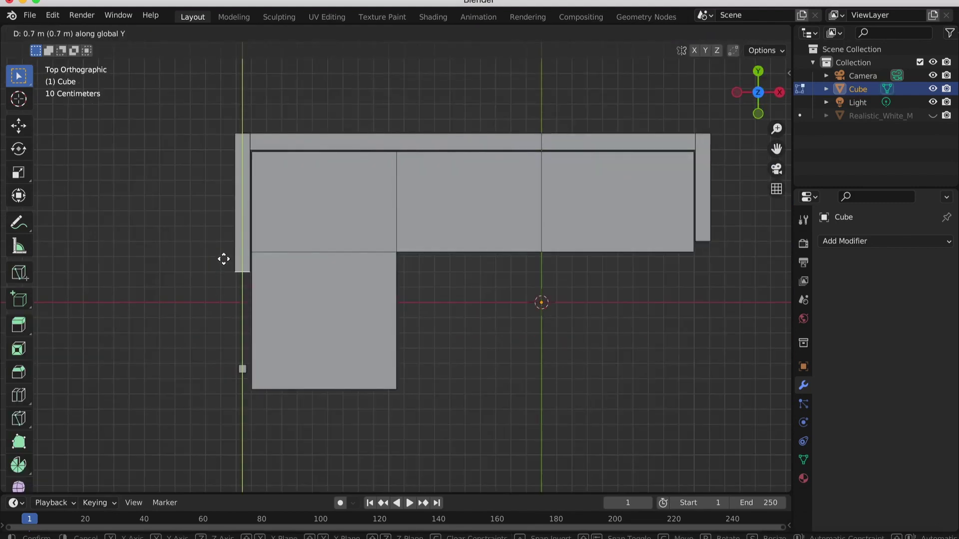
key(Escape)
Step: Move the whole connected left arm piece along Y beside the chaise, then exit Edit Mode
middle_drag(224, 259, 199, 286)
key(ctrl+l)
key(KP_7)
key(g)
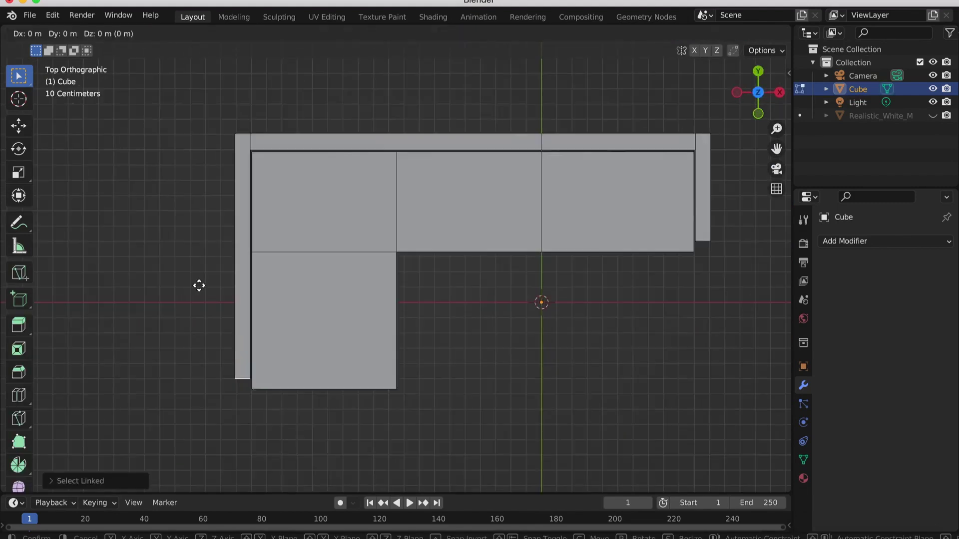
key(y)
click(223, 153)
key(Tab)
middle_drag(245, 225, 163, 234)
Step: Add a Bevel modifier with 0.05 m amount and 10 segments, and inspect the rounded corners
click(869, 242)
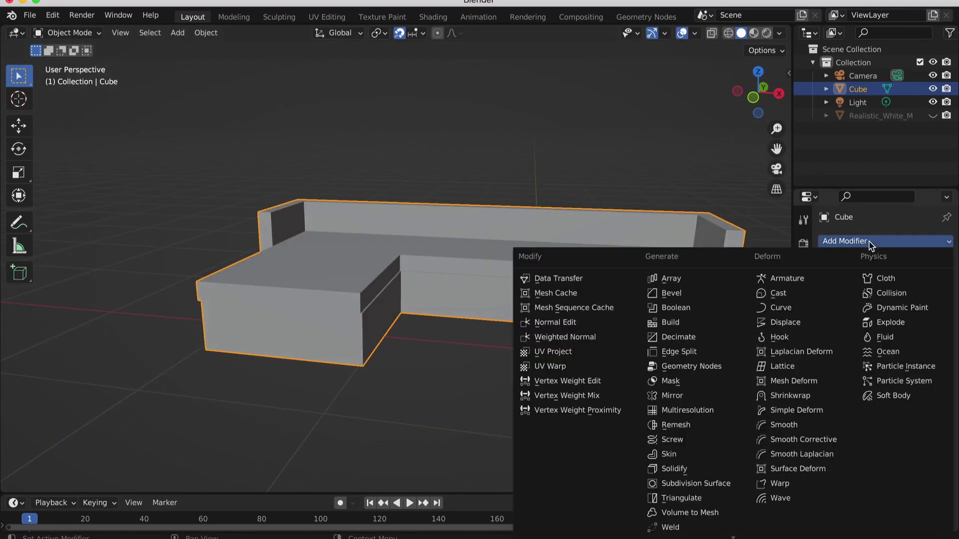
click(829, 241)
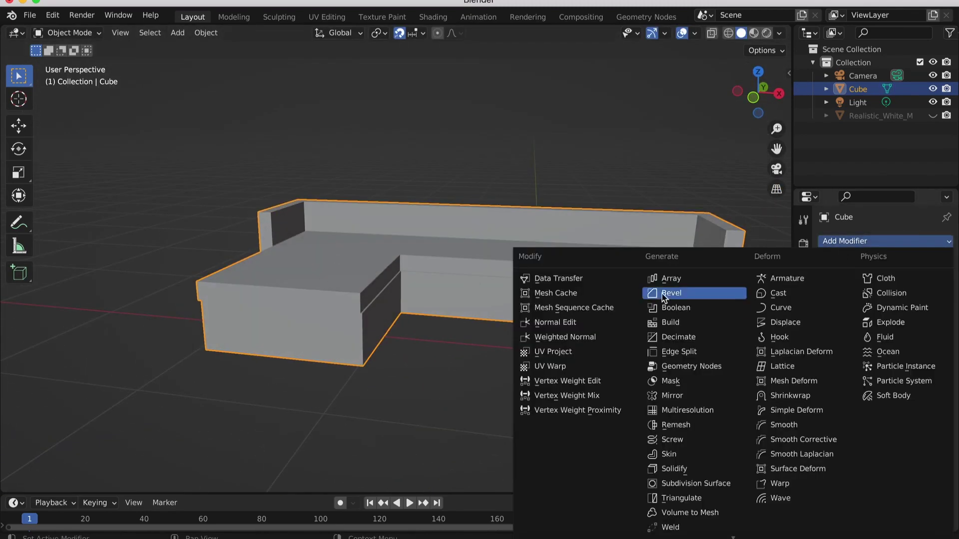
click(644, 298)
click(899, 344)
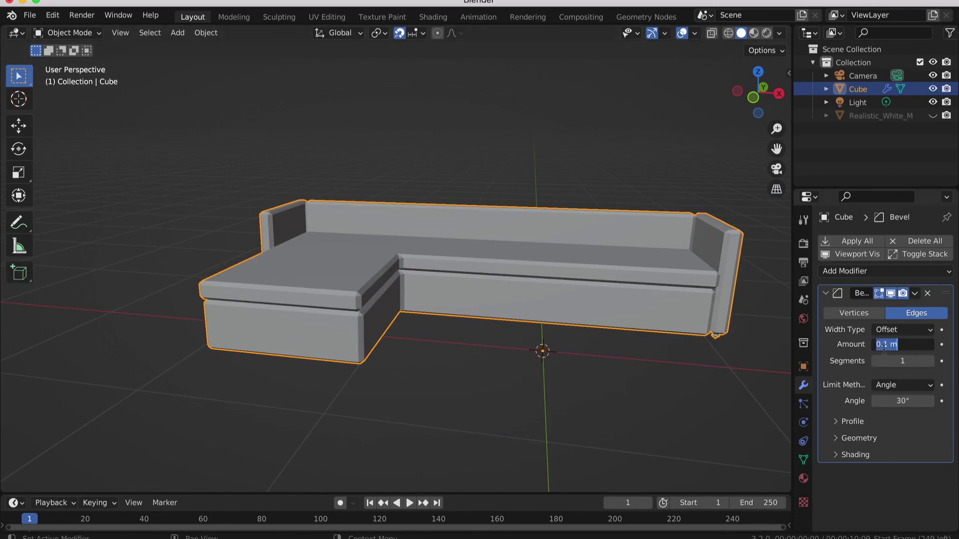
key(Return)
drag(902, 360, 929, 360)
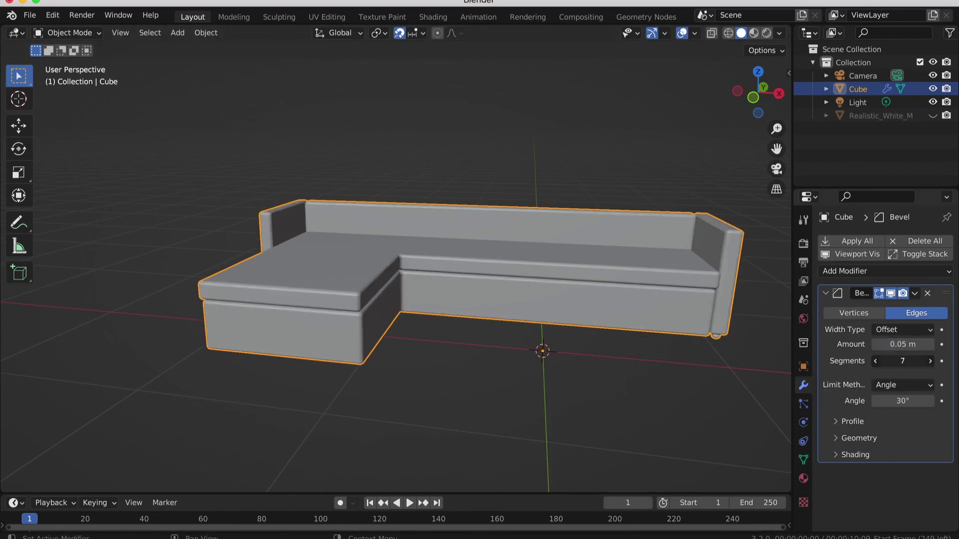
middle_drag(568, 332, 310, 316)
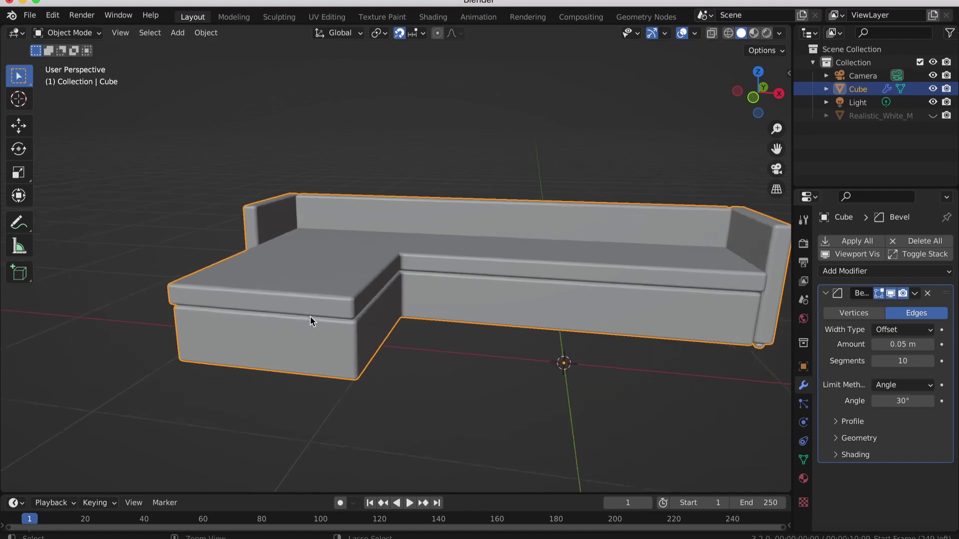
scroll(311, 316, up, 4)
scroll(422, 261, up, 2)
scroll(421, 261, down, 3)
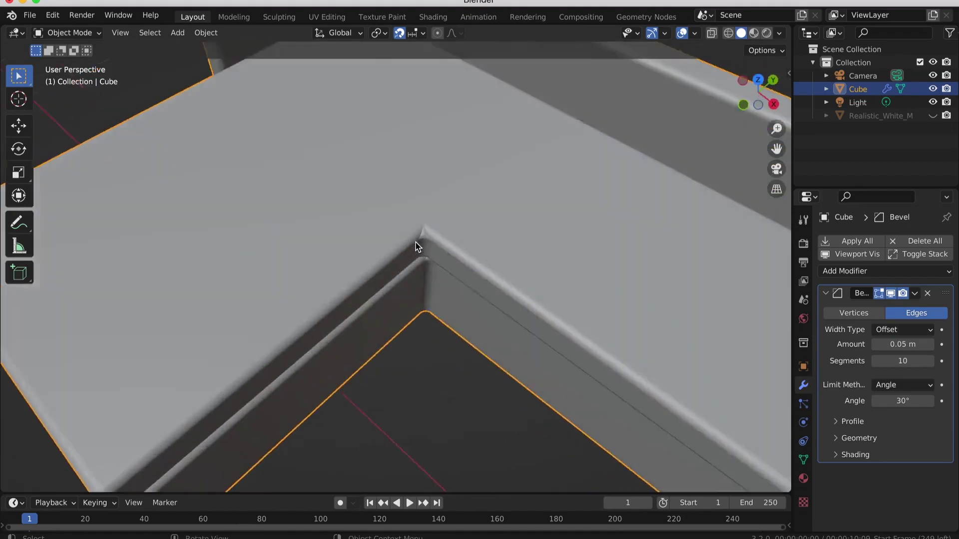
scroll(417, 253, up, 5)
key(KP_1)
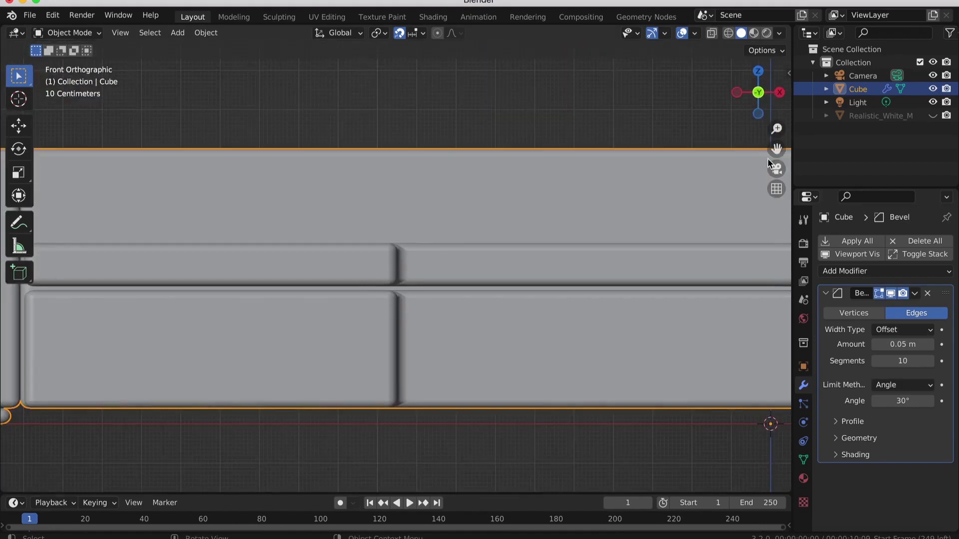
scroll(100, 390, down, 3)
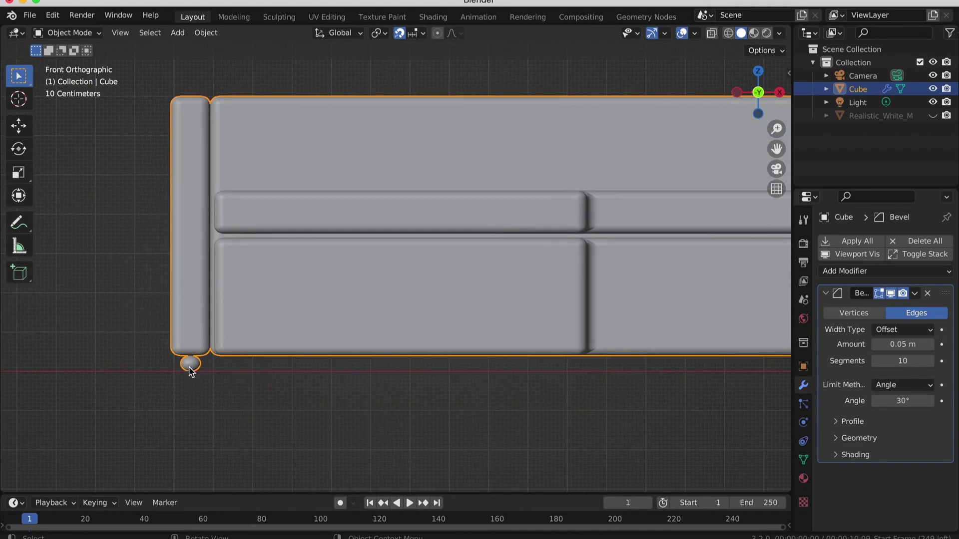
Step: In Edit Mode, select all the linked feet geometry under the sofa
key(Tab)
click(199, 418)
key(l)
mouse_move(189, 372)
middle_down()
mouse_move(173, 391)
mouse_move(240, 407)
middle_up()
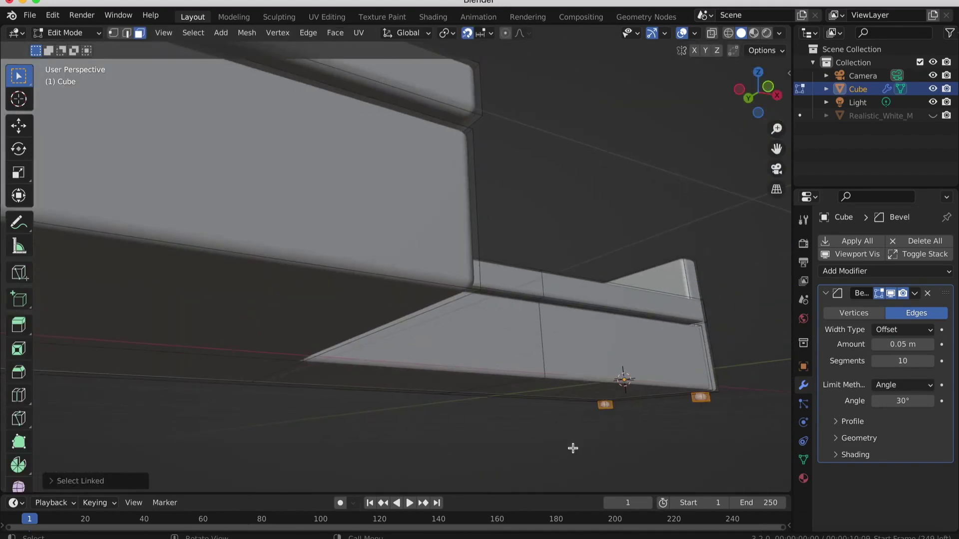
Step: Separate the selected feet into a new object, Cube.001, and select it
key(p)
click(573, 447)
key(Tab)
click(605, 406)
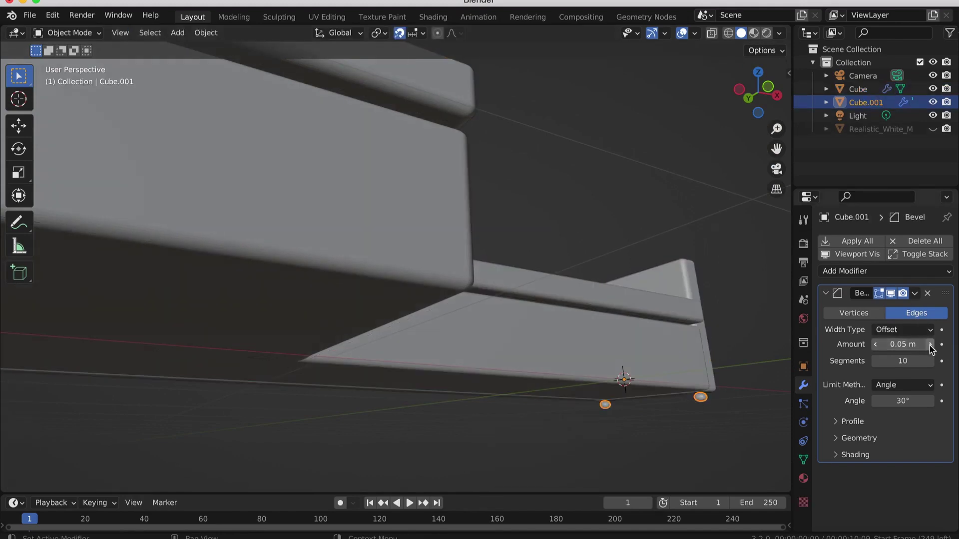
Step: Give the feet's bevel an amount of 0.015 m and 5 segments
double_click(903, 344)
text(0.01)
key(Return)
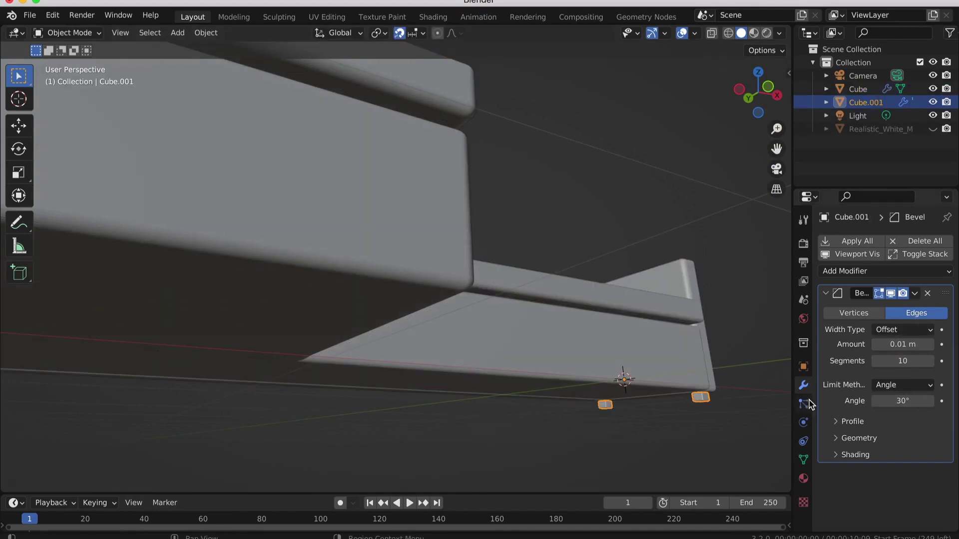
double_click(876, 361)
text(5)
key(Return)
key(KP_1)
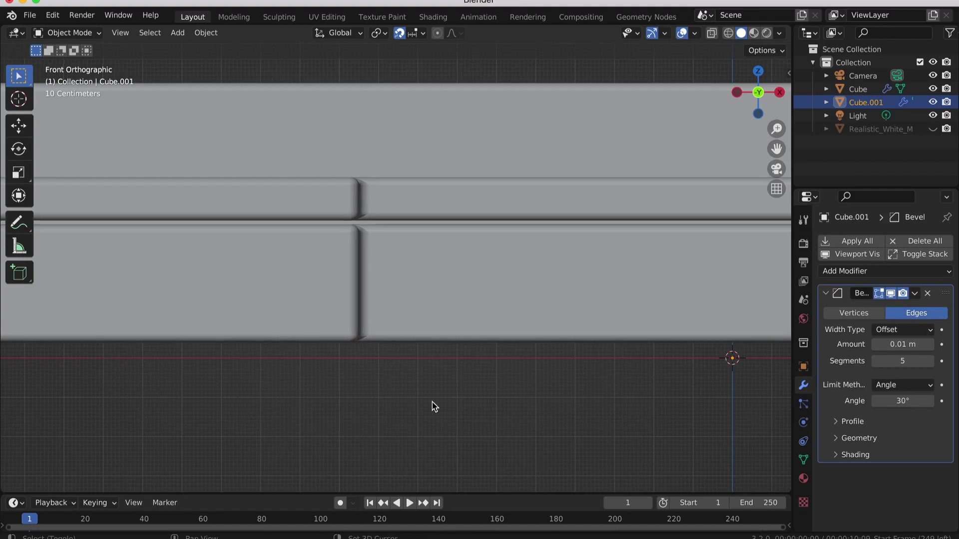
scroll(428, 404, down, 6)
scroll(460, 340, up, 2)
scroll(488, 272, up, 4)
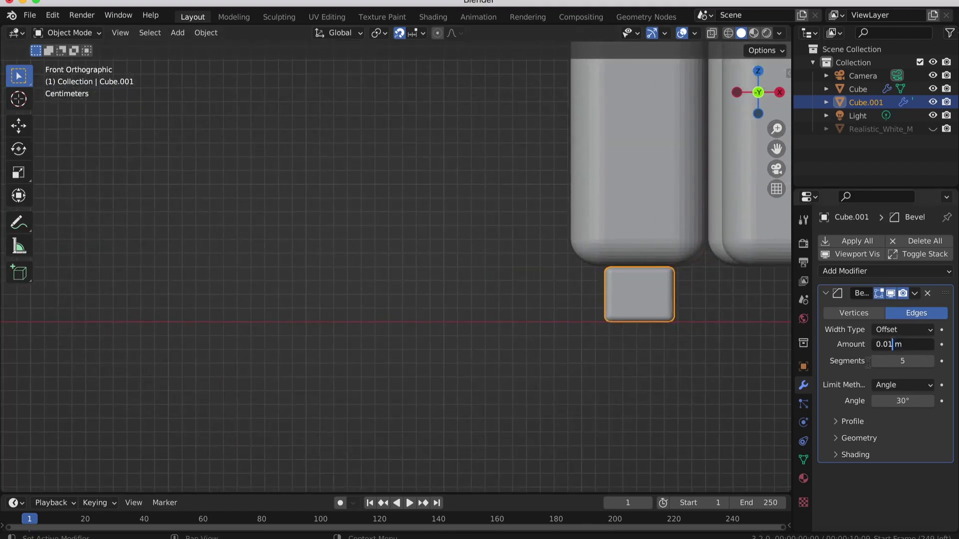
click(902, 345)
text(5)
key(Return)
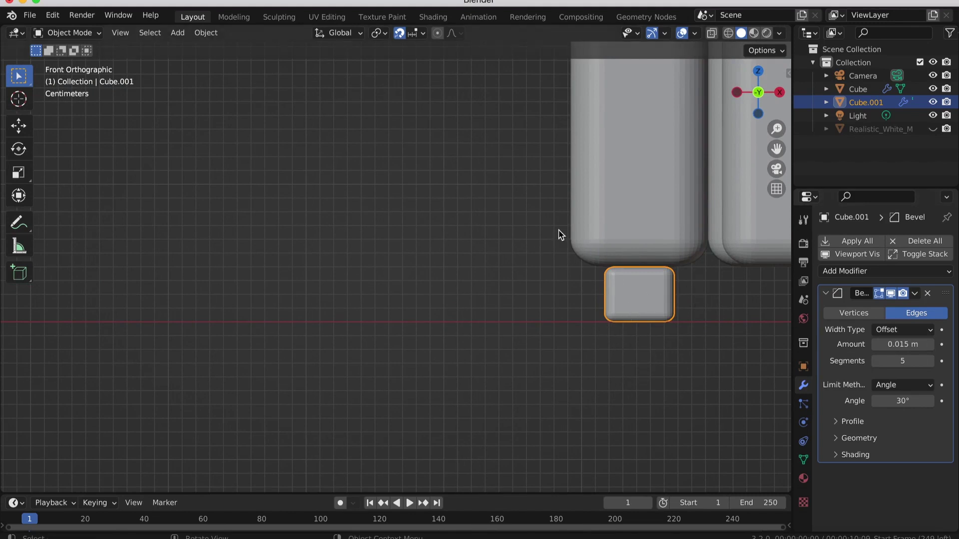
key(Tab)
middle_drag(560, 234, 556, 152)
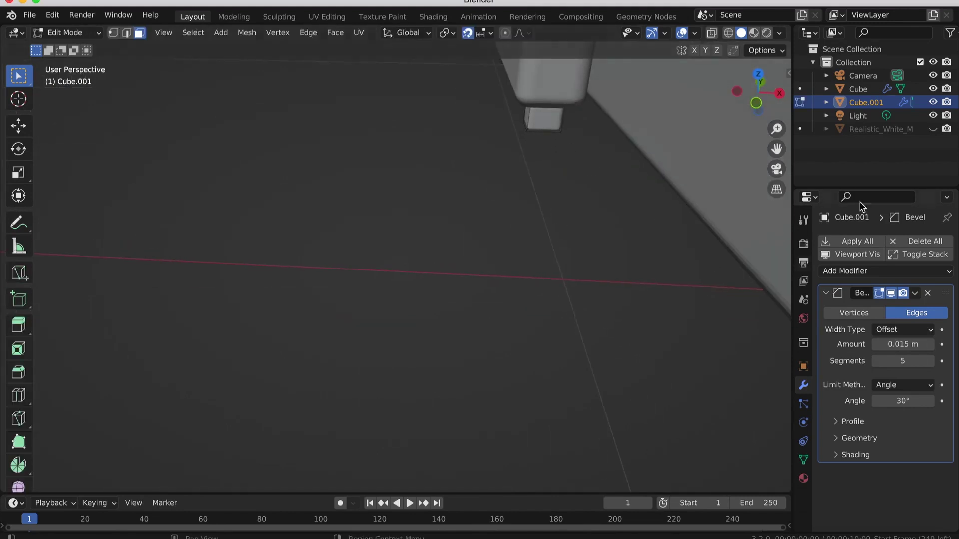
Step: Isolate and frame the feet in Edit Mode, then unhide the sofa body
key(Tab)
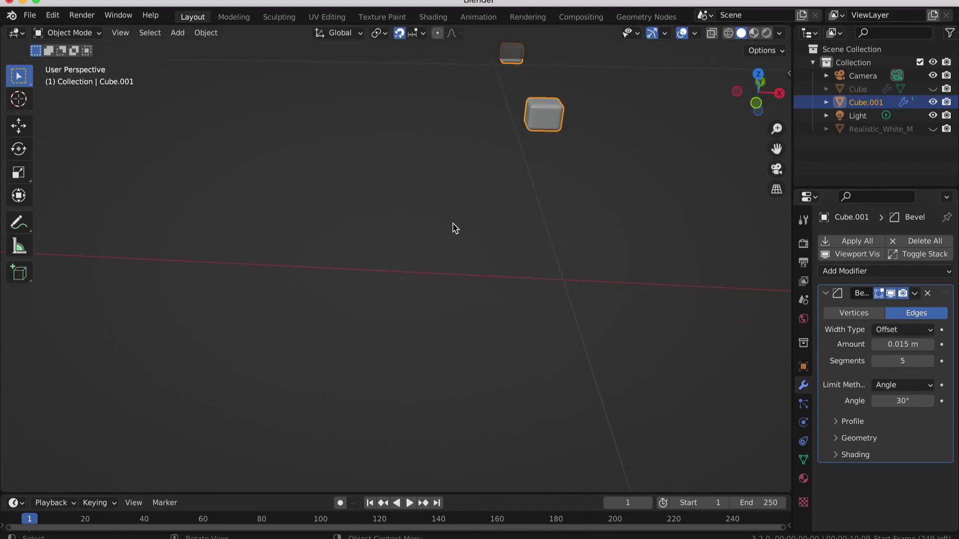
key(KP_7)
key(KP_Decimal)
key(Tab)
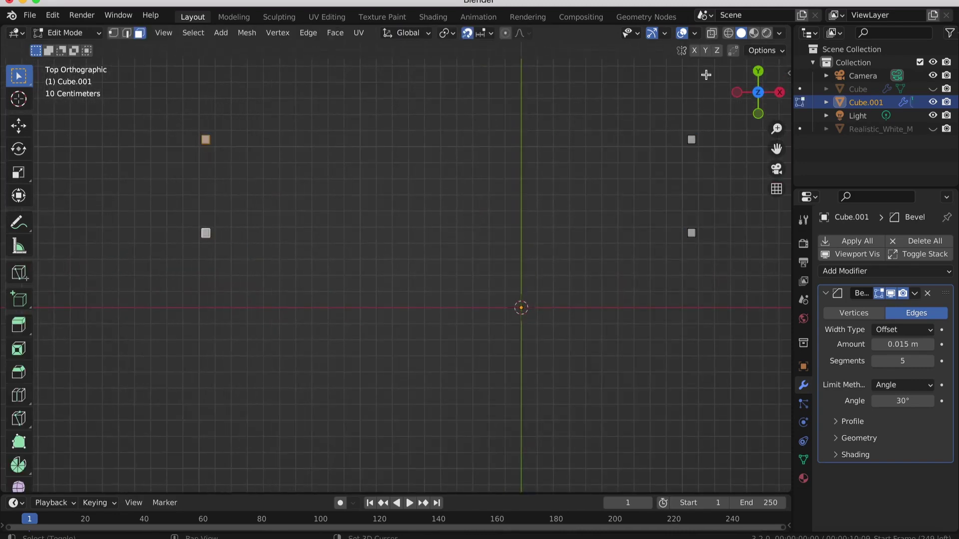
key(KP_1)
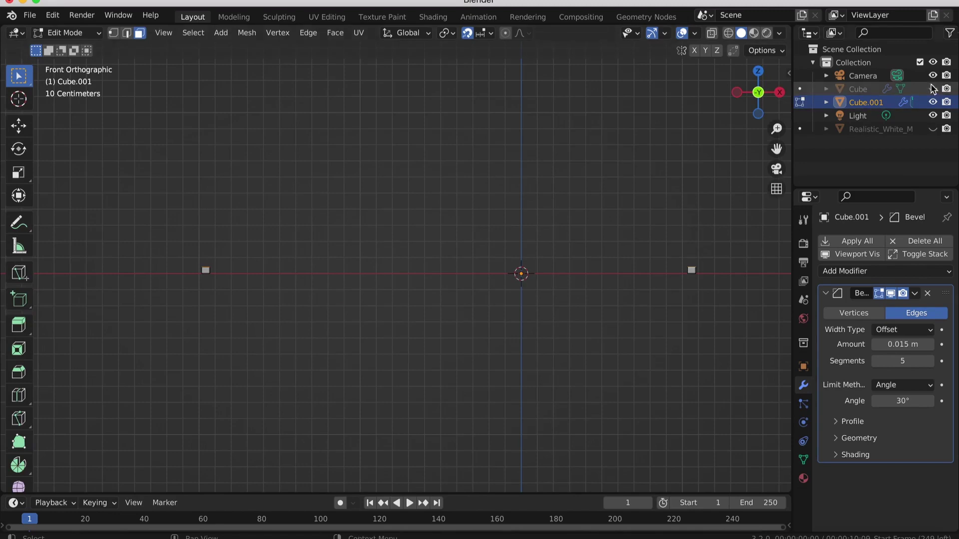
key(alt+h)
Step: Raise the feet about 0.02 m along Z to meet the sofa's underside, then select the sofa body
scroll(151, 325, up, 2)
scroll(151, 325, up, 3)
scroll(151, 325, up, 3)
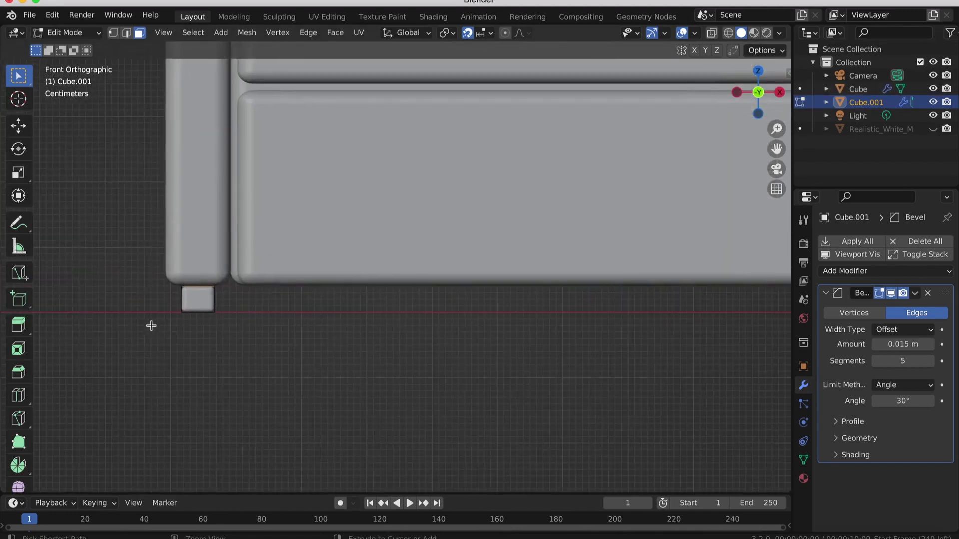
key(g)
key(z)
click(152, 315)
key(Tab)
scroll(152, 317, down, 4)
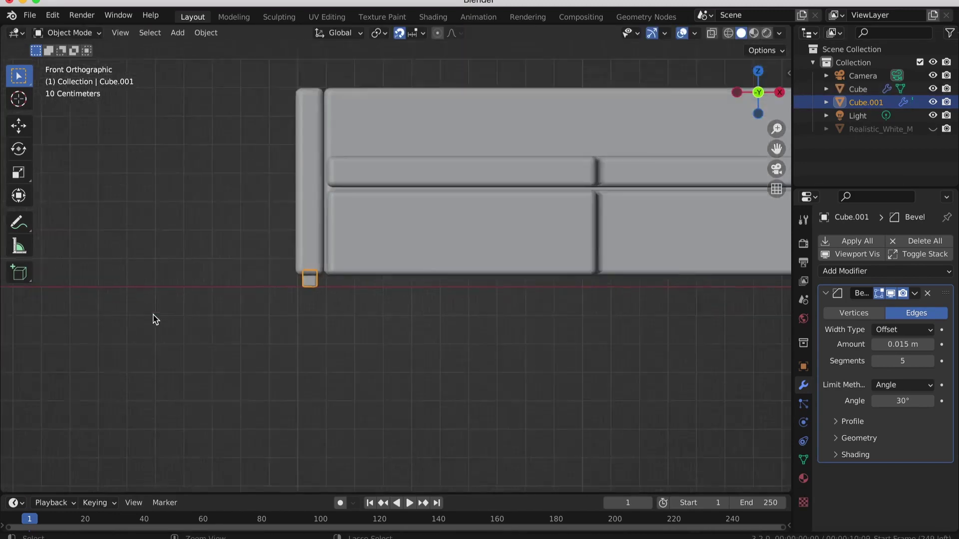
scroll(152, 317, down, 2)
middle_drag(153, 317, 152, 315)
key(Tab)
key(Tab)
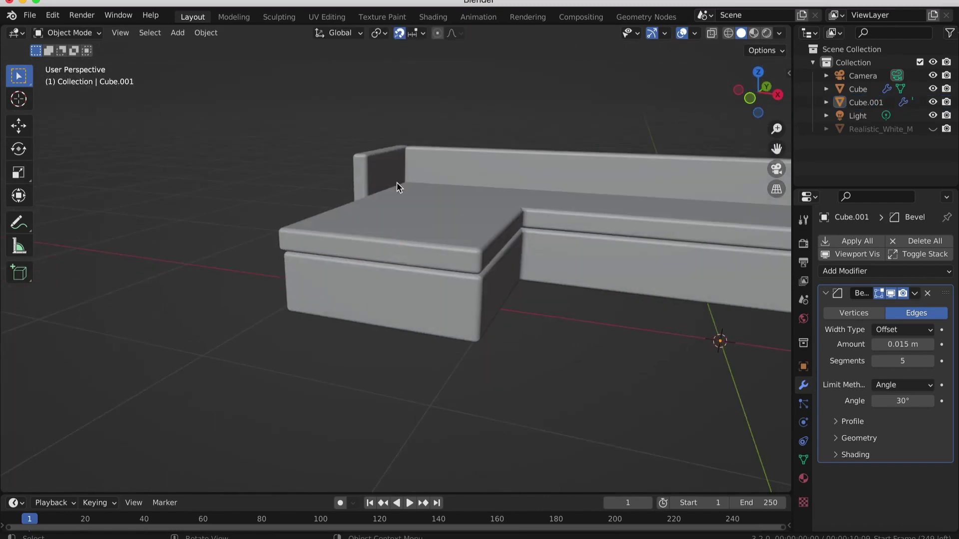
click(398, 184)
key(Tab)
Step: Select the top faces of the three seat cushions and frame them in front view
click(452, 202)
shift+click(440, 223)
middle_drag(437, 222, 422, 210)
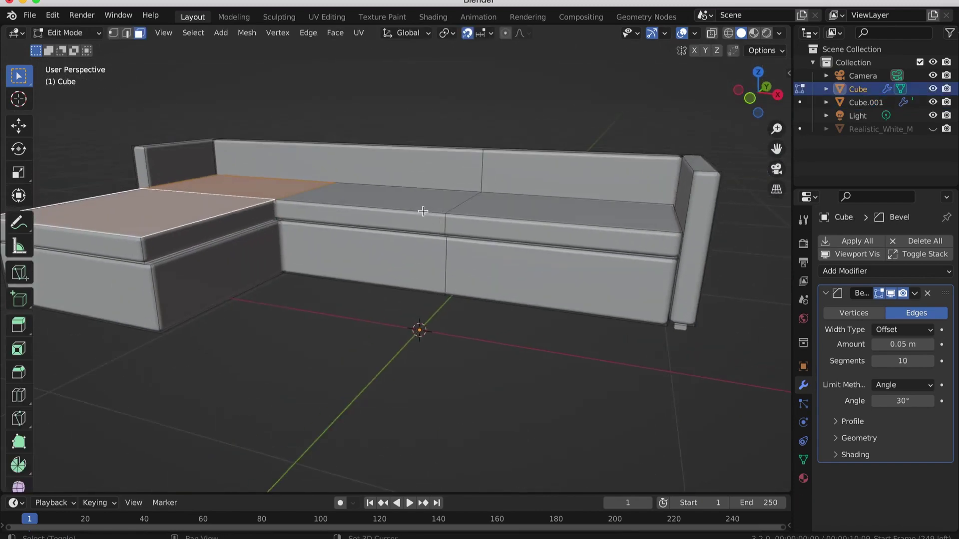
shift+click(557, 214)
key(KP_1)
key(KP_Decimal)
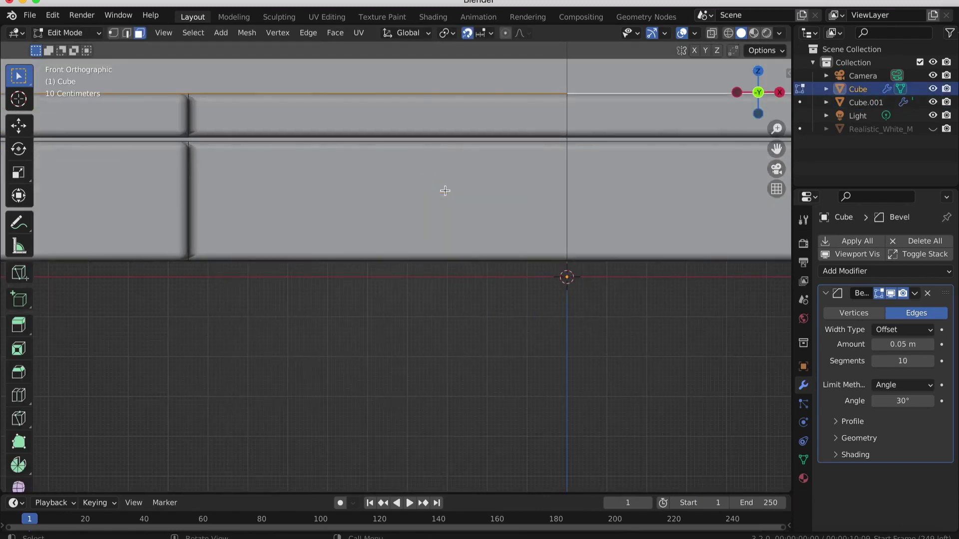
Step: Raise the selected cushion faces slightly along Z and return to Object Mode
key(g)
key(z)
key(Escape)
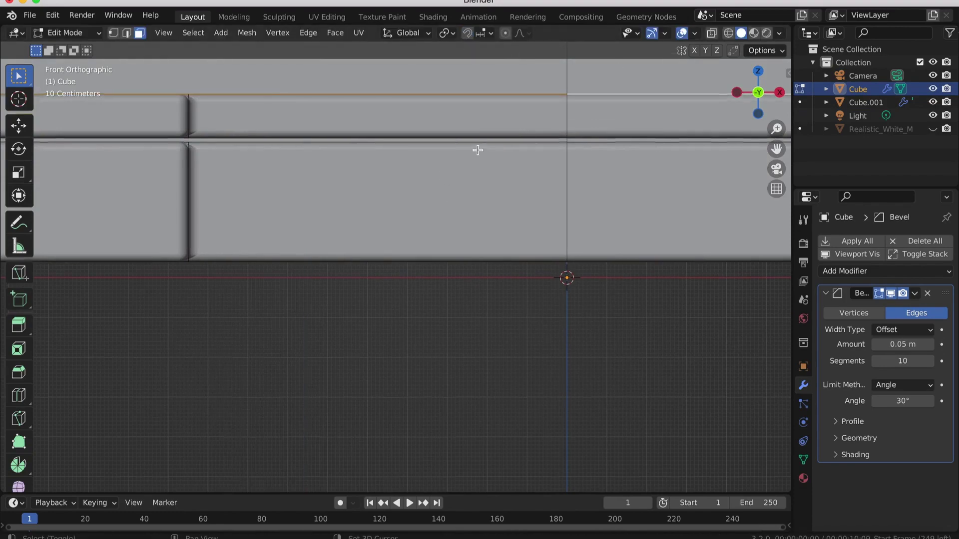
key(KP_Decimal)
key(g)
key(z)
click(478, 134)
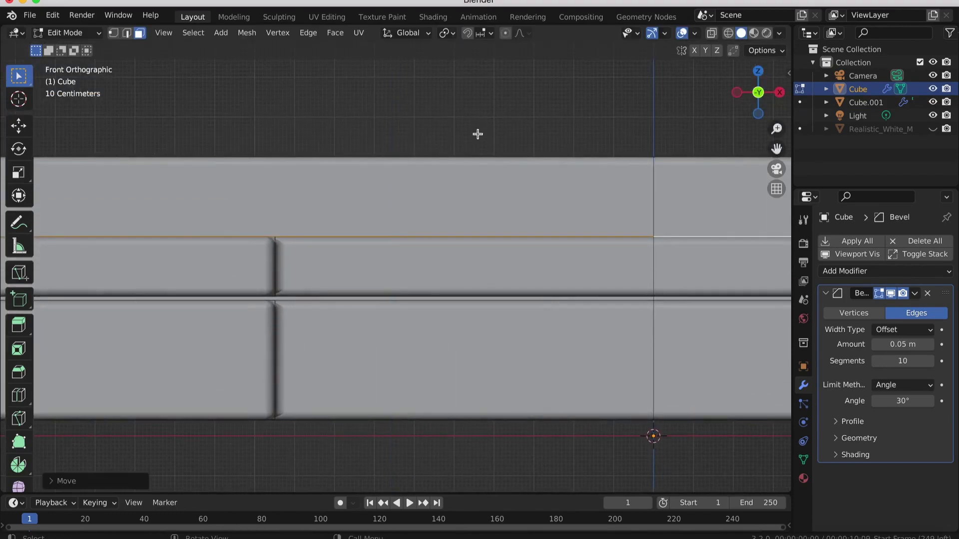
middle_drag(478, 134, 127, 448)
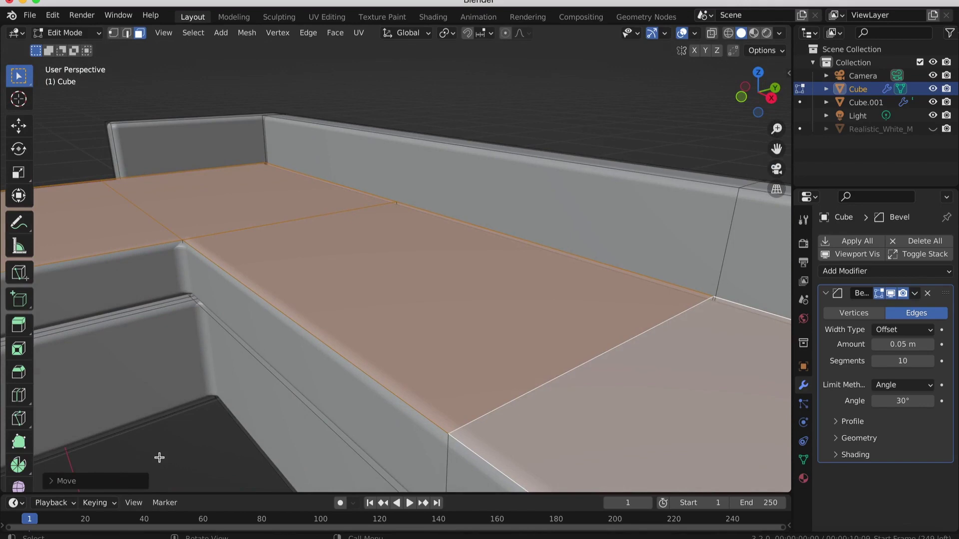
key(Tab)
Step: Widen the far armrest's outer face about 1.07 times along X
scroll(160, 458, down, 3)
scroll(160, 458, down, 3)
scroll(160, 457, down, 2)
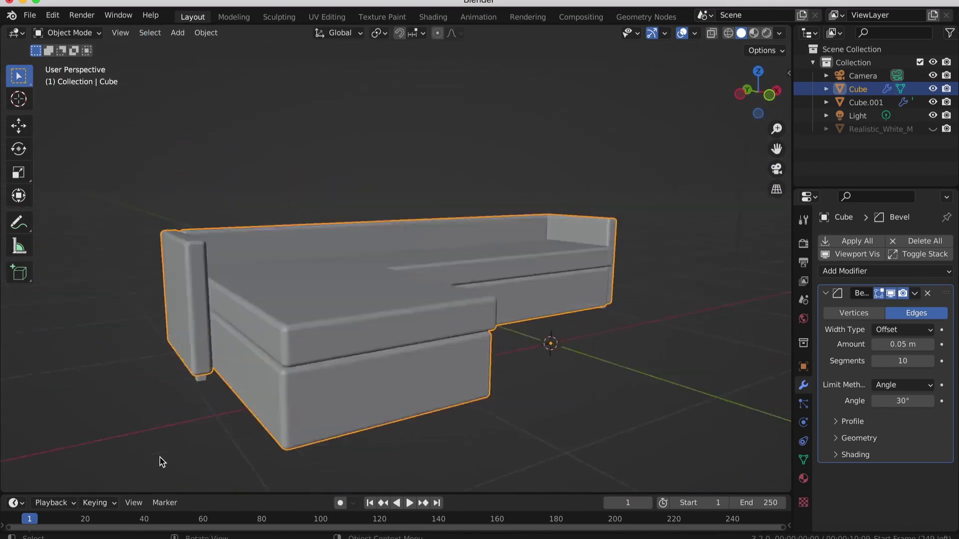
middle_drag(159, 457, 229, 335)
key(Tab)
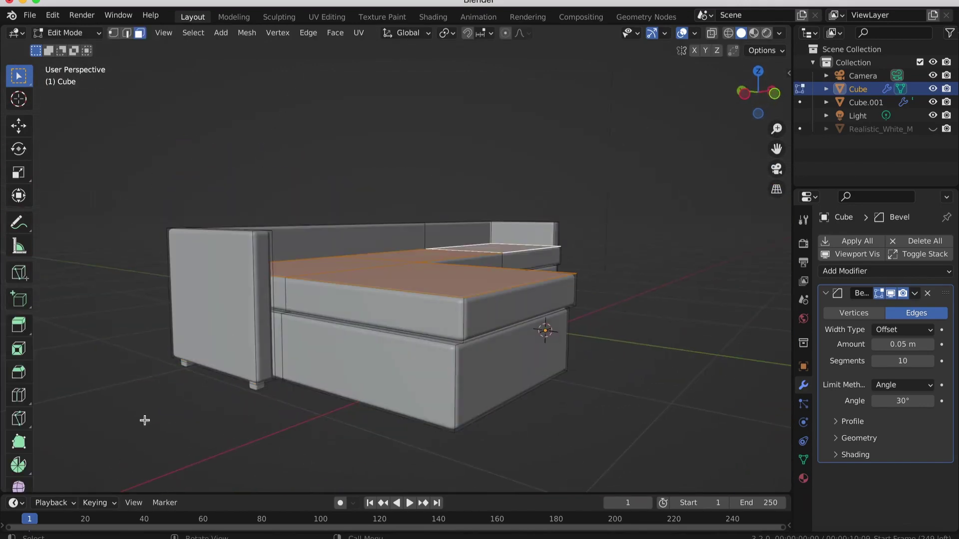
middle_drag(145, 421, 214, 311)
click(552, 399)
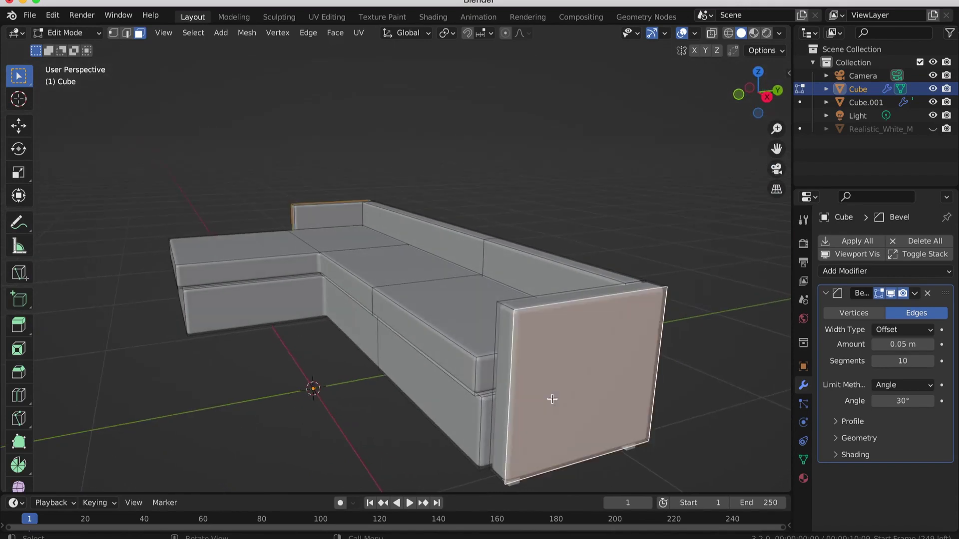
key(KP_1)
key(s)
key(x)
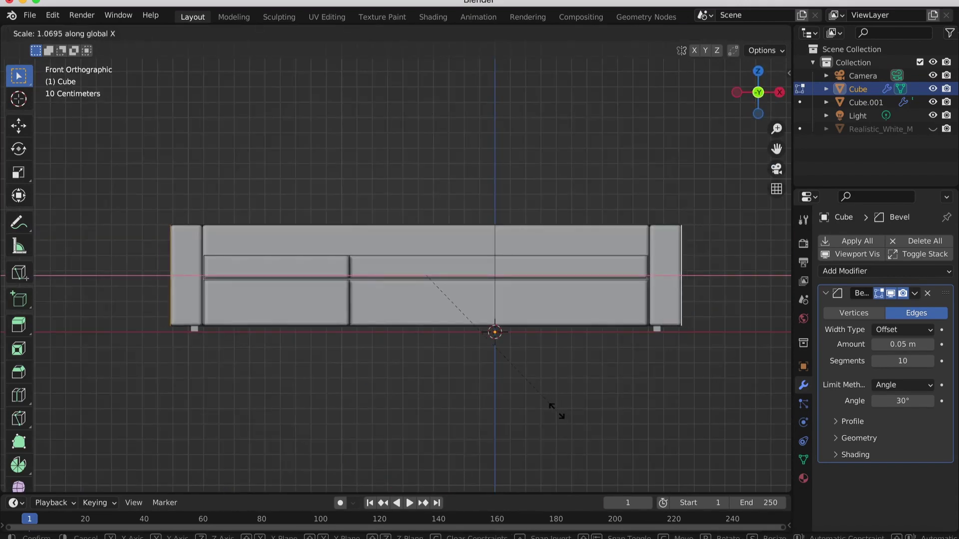
click(557, 410)
key(Tab)
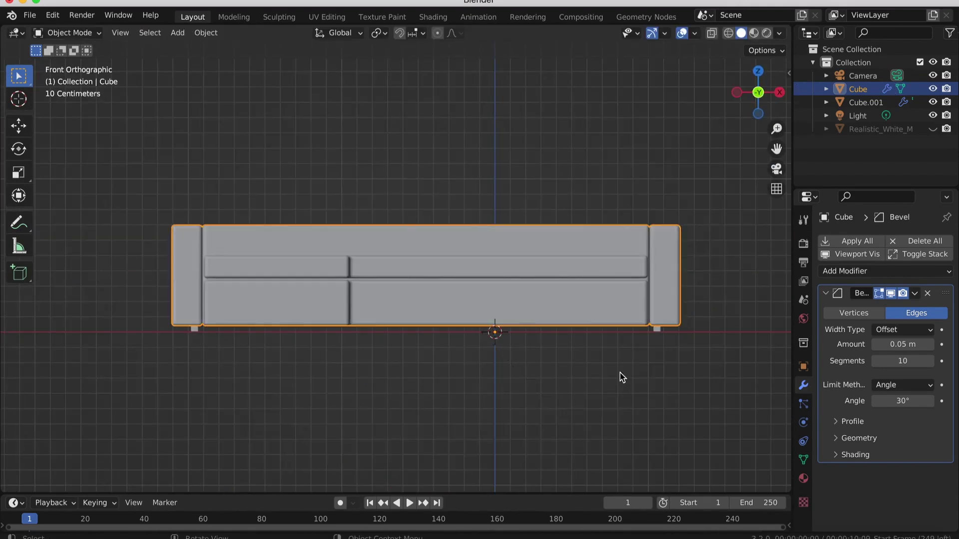
Step: Shift the right leg of Cube.001 outward along X under the sofa end
click(657, 329)
key(Tab)
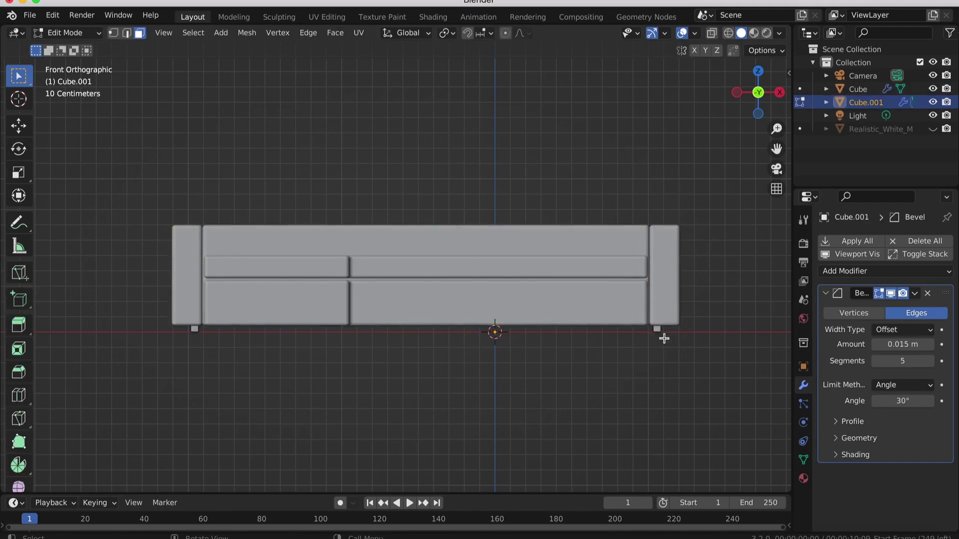
key(l)
middle_drag(681, 107, 675, 295)
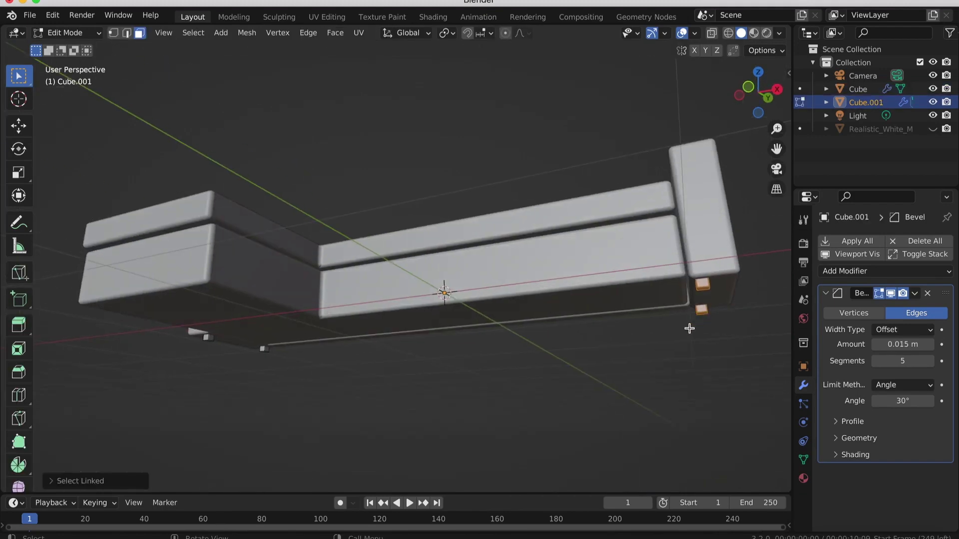
key(KP_1)
key(g)
key(x)
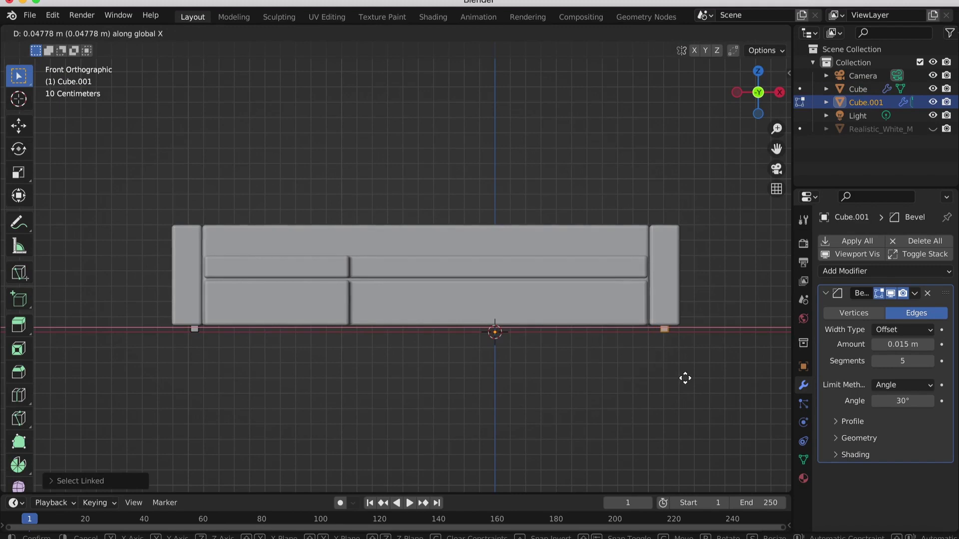
click(685, 378)
Step: Shift the left leg outward along X to match, then leave Edit Mode
middle_drag(210, 380, 209, 381)
click(210, 381)
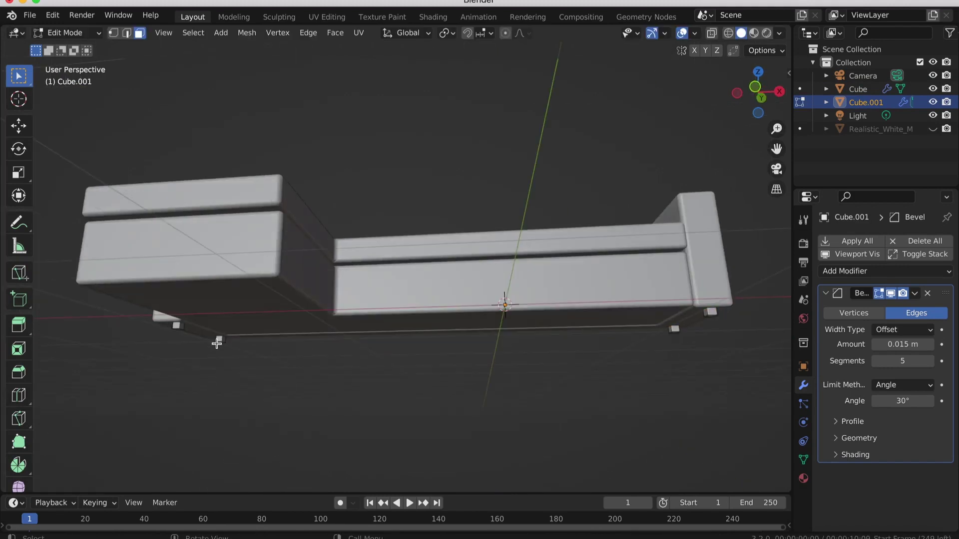
key(l)
key(KP_1)
key(g)
key(x)
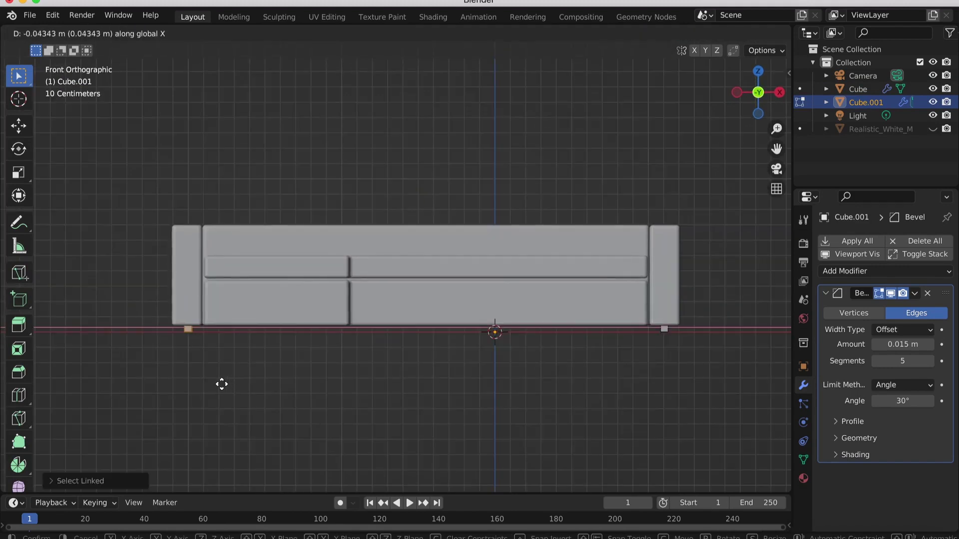
click(222, 384)
key(Tab)
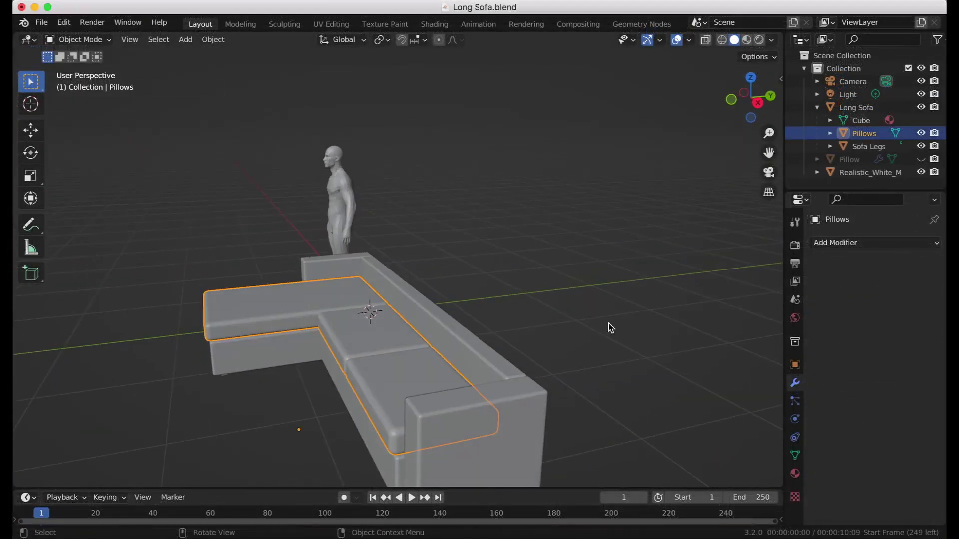
Step: Apply Location to Deltas on the Long Sofa object's transform
click(529, 419)
click(404, 384)
key(KP_7)
key(ctrl+a)
click(402, 381)
click(438, 298)
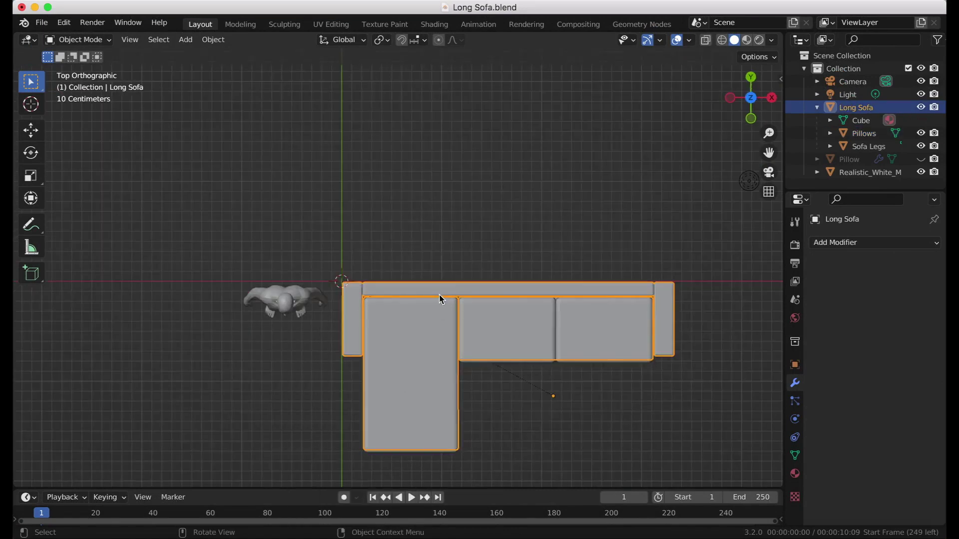
key(ctrl+a)
click(502, 421)
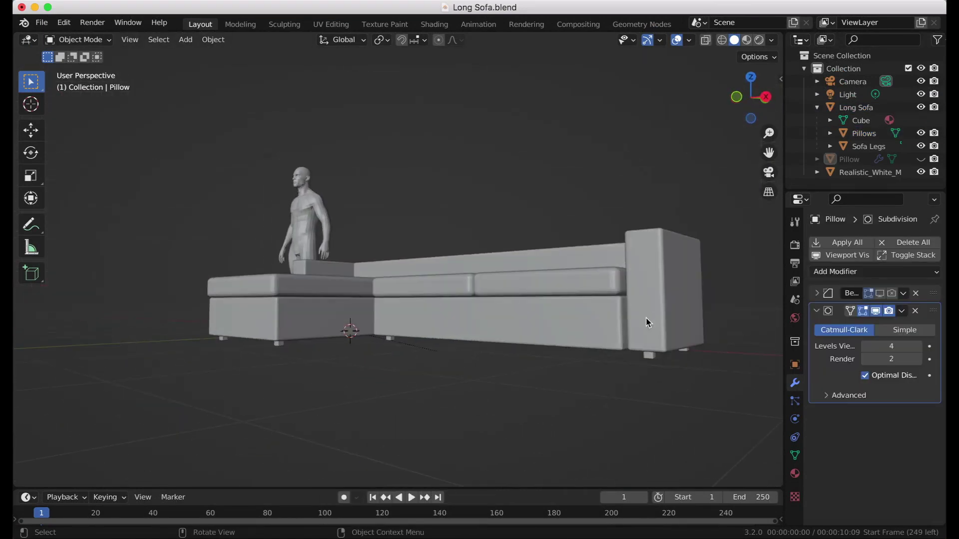
click(649, 356)
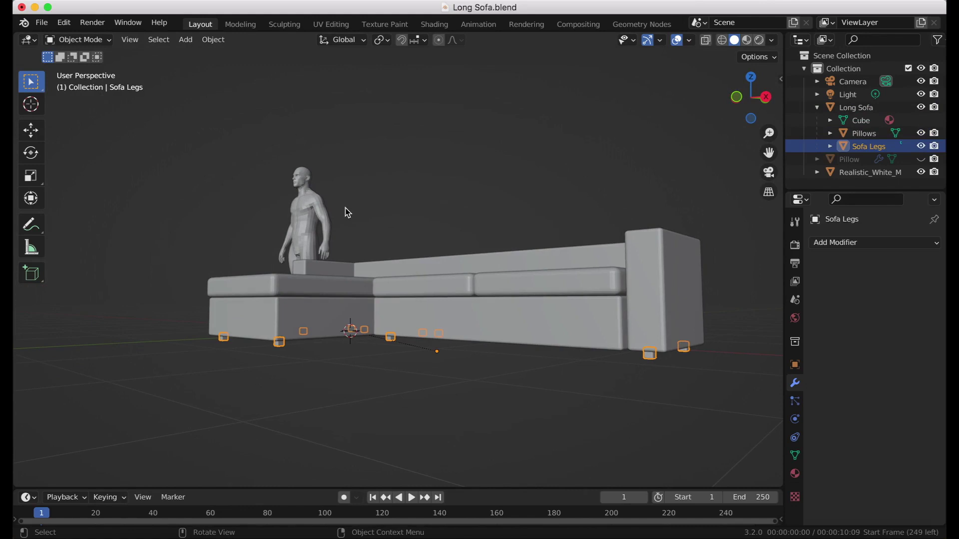
Step: In Material Preview, set the sofa's base colour to dark brown (H 0.056, S 0.895, V 0.034)
click(747, 40)
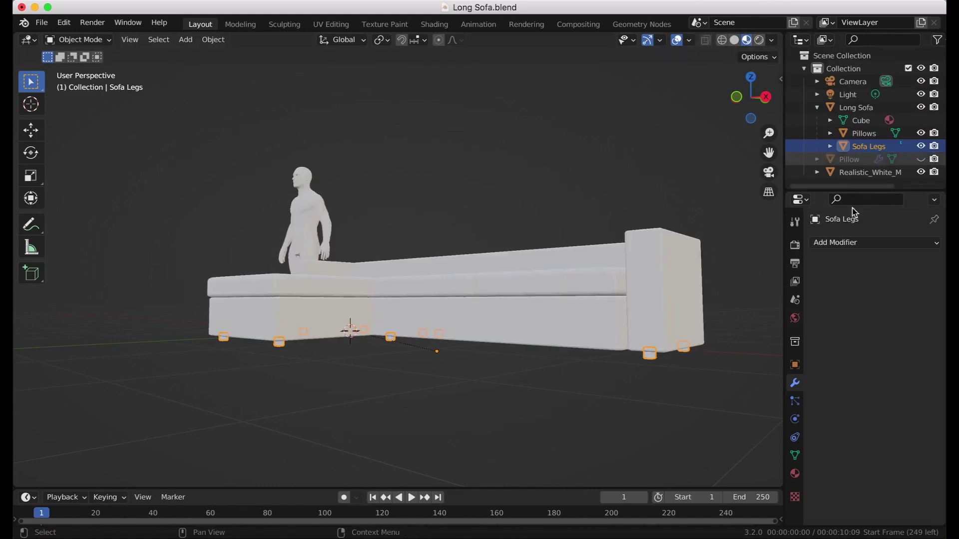
click(795, 474)
click(898, 436)
click(837, 331)
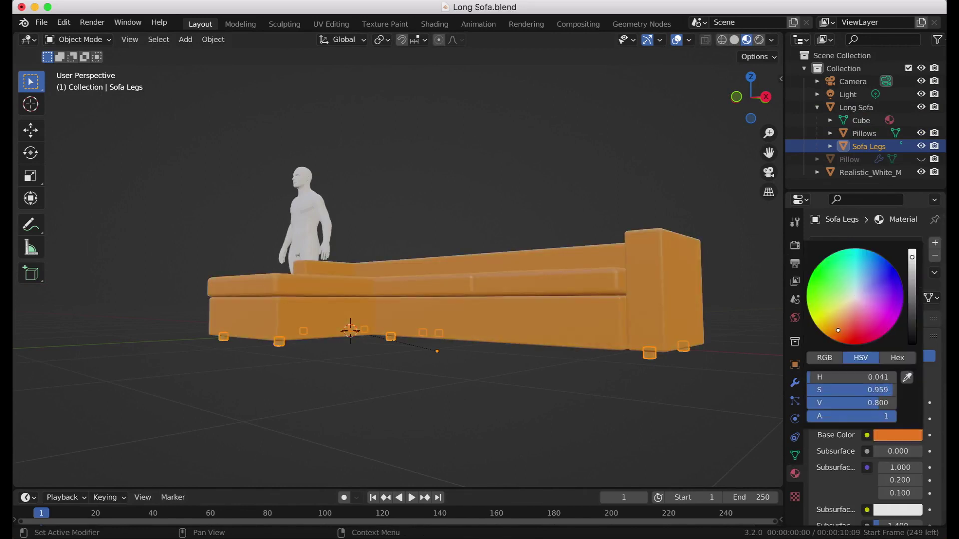
click(910, 437)
click(913, 317)
drag(912, 317, 912, 325)
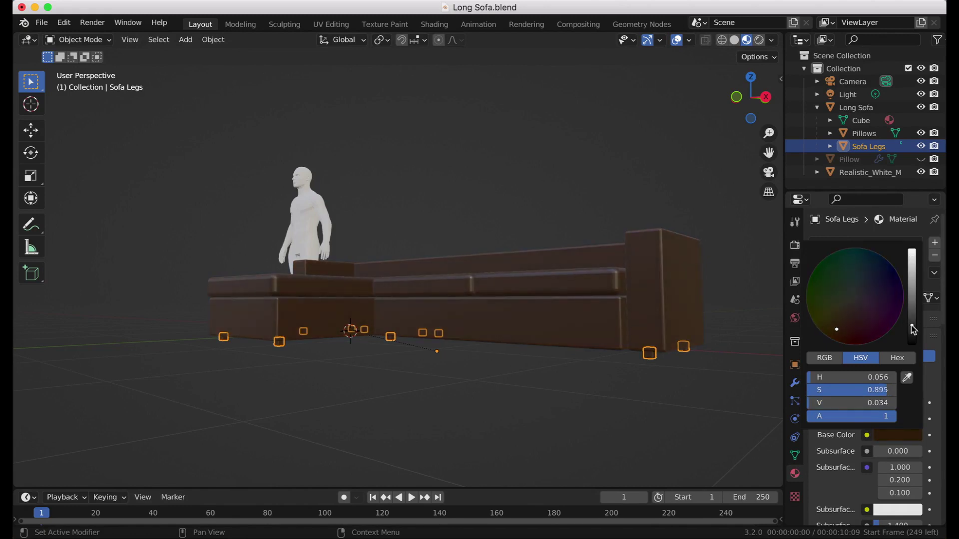
click(558, 305)
Step: Add a new material slot on Long Sofa and select its connected cushion geometry
click(689, 176)
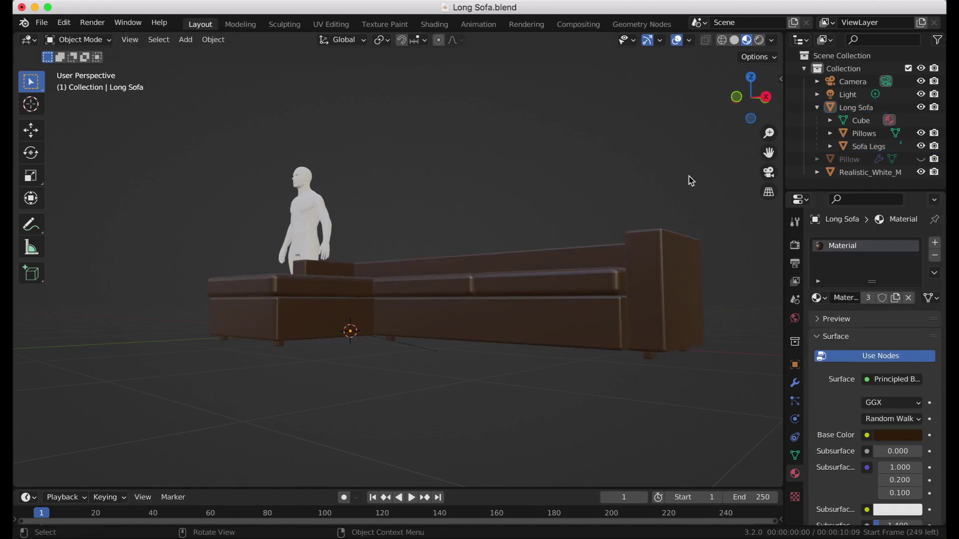
scroll(515, 281, left, 10)
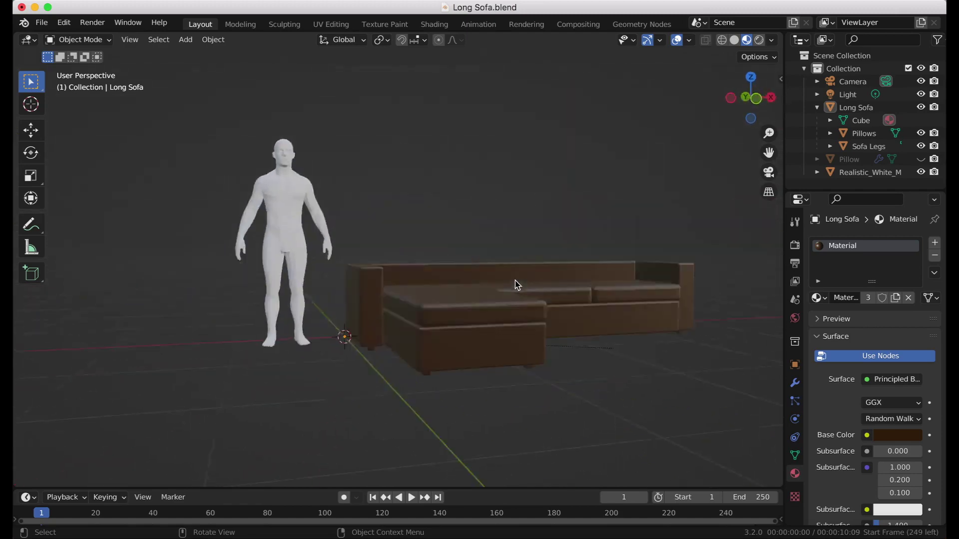
click(595, 302)
shift+click(673, 334)
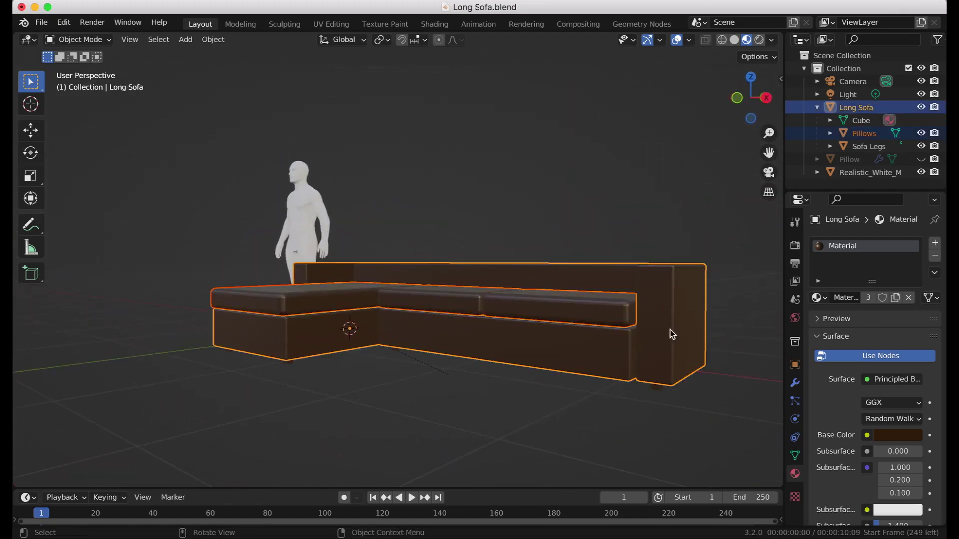
click(935, 243)
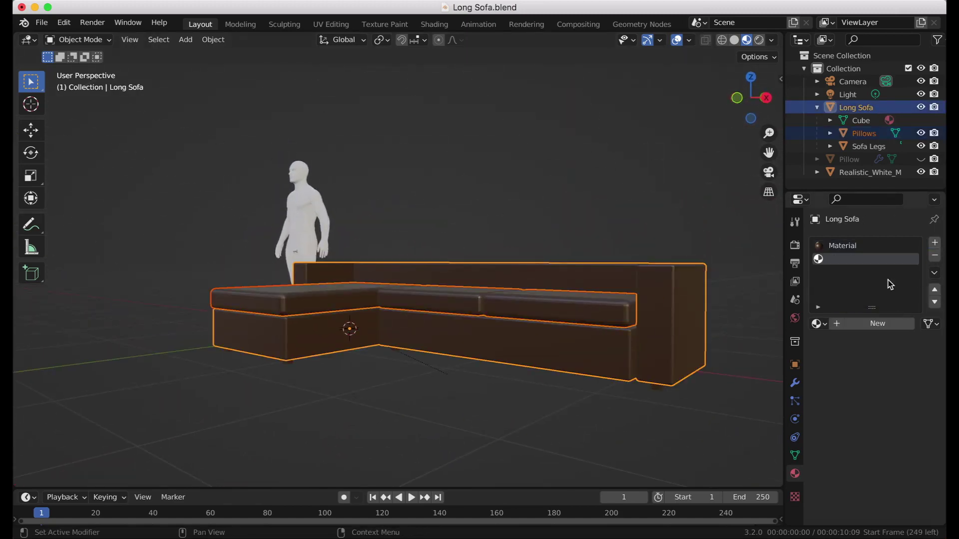
key(Tab)
key(l)
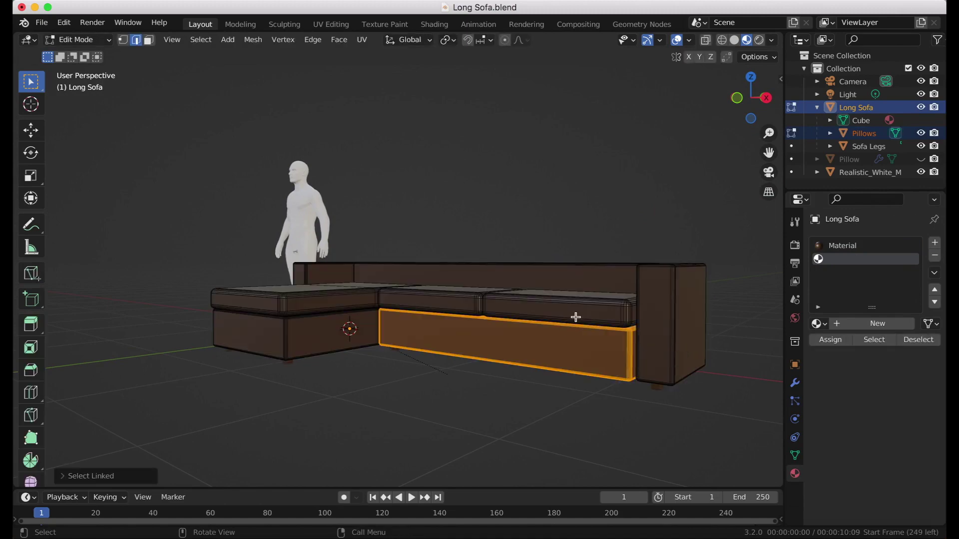
key(l)
key(l)
key(l)
key(l)
key(l)
mouse_move(310, 272)
middle_down()
mouse_move(278, 325)
mouse_move(446, 297)
middle_up()
click(934, 244)
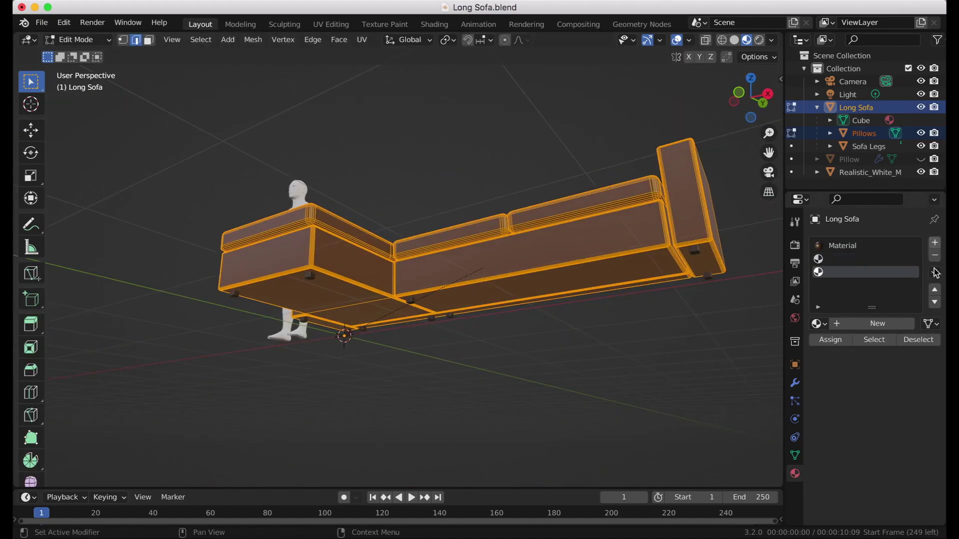
key(Tab)
click(934, 256)
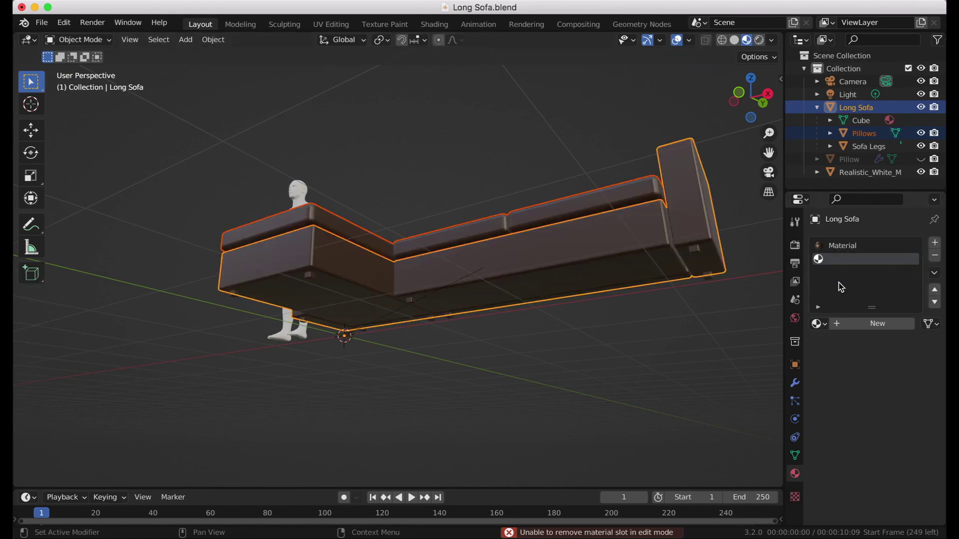
key(Tab)
Step: Create a new light peach material, Material.001, for the sofa body
click(871, 326)
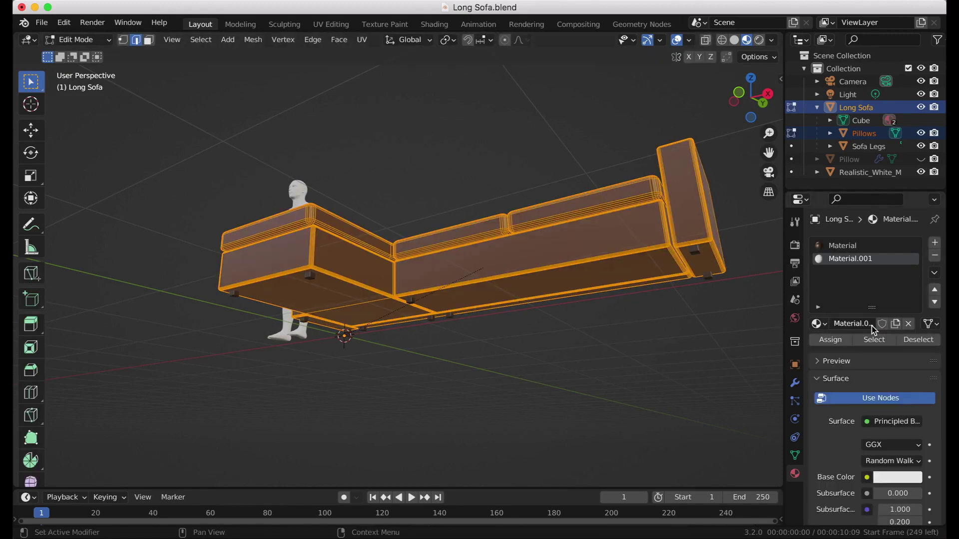
click(892, 477)
key(ctrl+v)
click(892, 477)
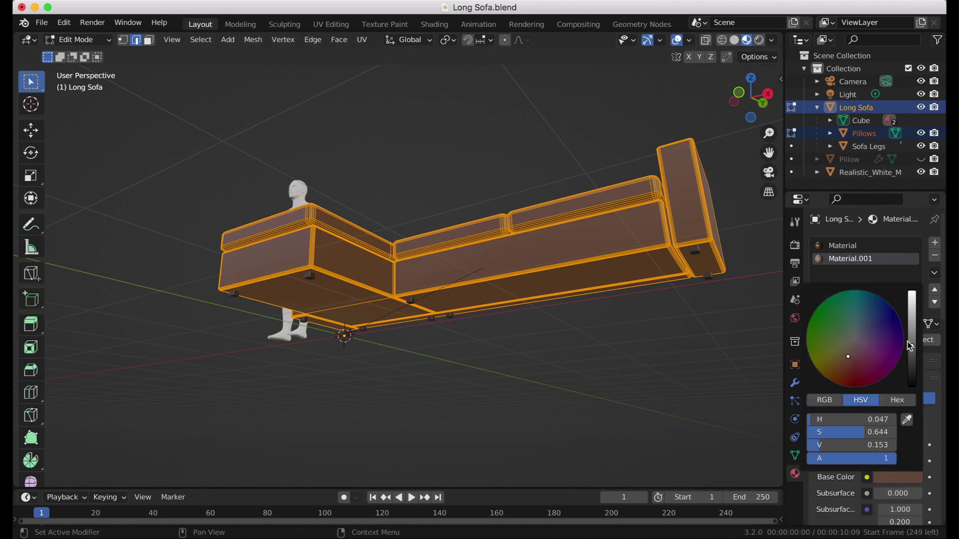
drag(912, 344, 912, 301)
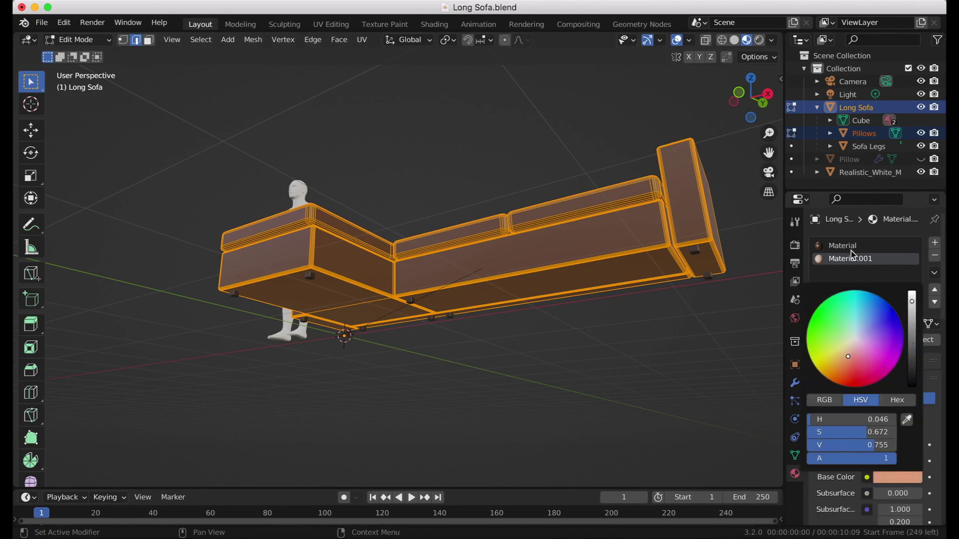
mouse_move(699, 275)
middle_down()
mouse_move(670, 394)
mouse_move(658, 363)
middle_up()
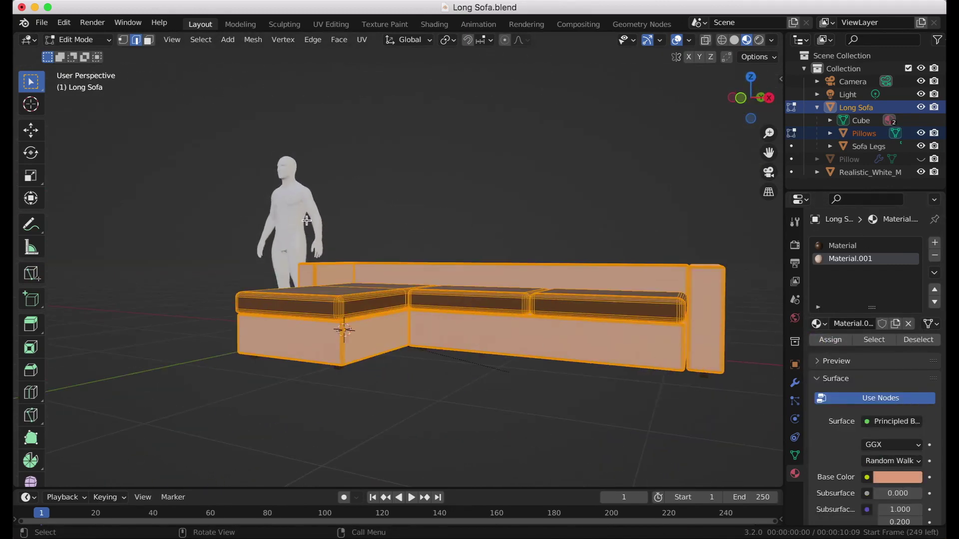
key(Tab)
Step: Assign the existing peach Material.001 to the Pillows object
click(550, 304)
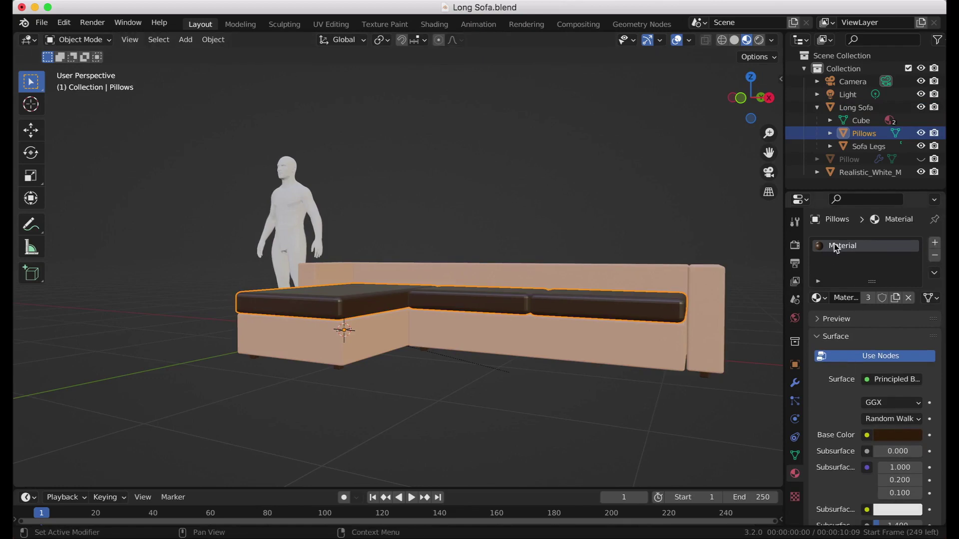
click(818, 298)
click(744, 342)
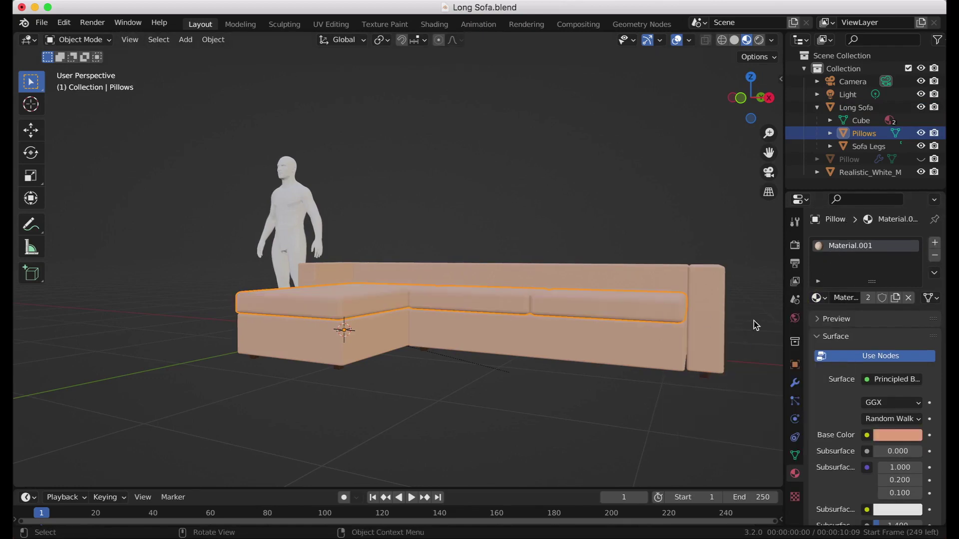
mouse_move(754, 322)
middle_down()
mouse_move(687, 367)
mouse_move(755, 21)
middle_up()
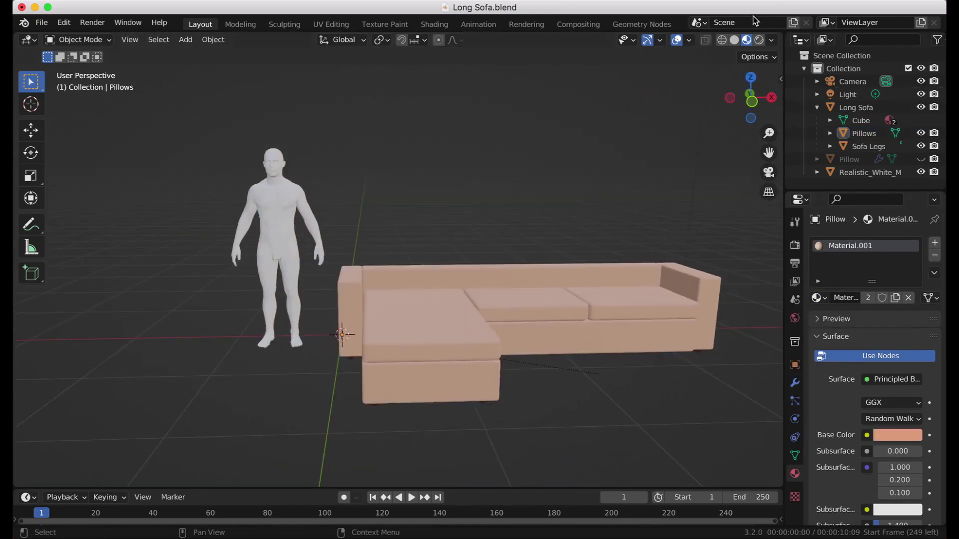
Step: Switch to Rendered shading and add a plane scaled into a large floor
click(760, 40)
middle_drag(711, 151, 651, 213)
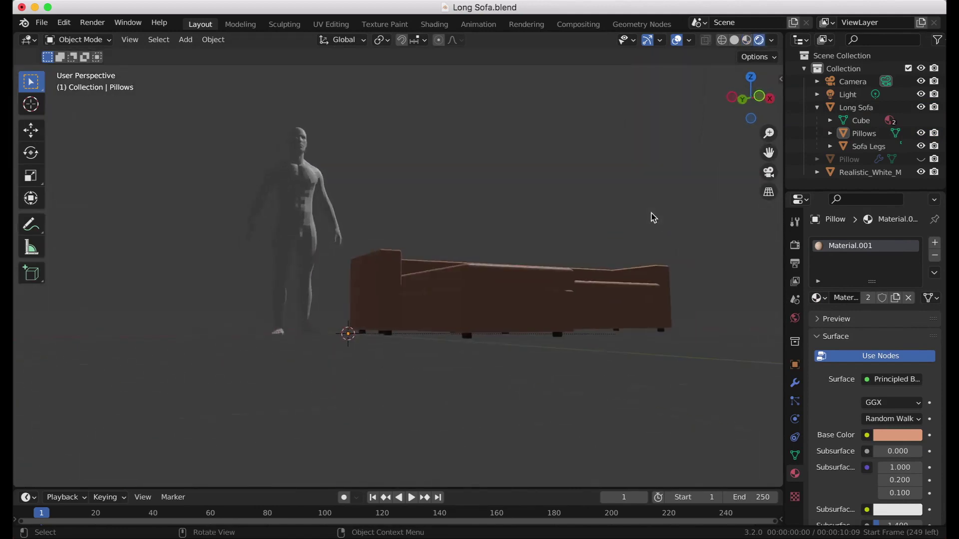
click(278, 201)
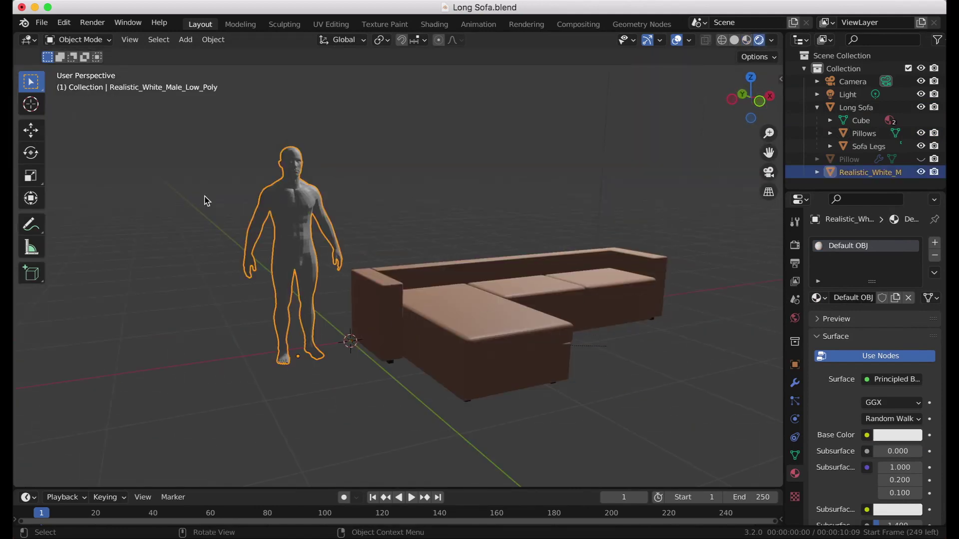
click(211, 225)
middle_drag(212, 226, 221, 354)
key(shift+a)
click(268, 276)
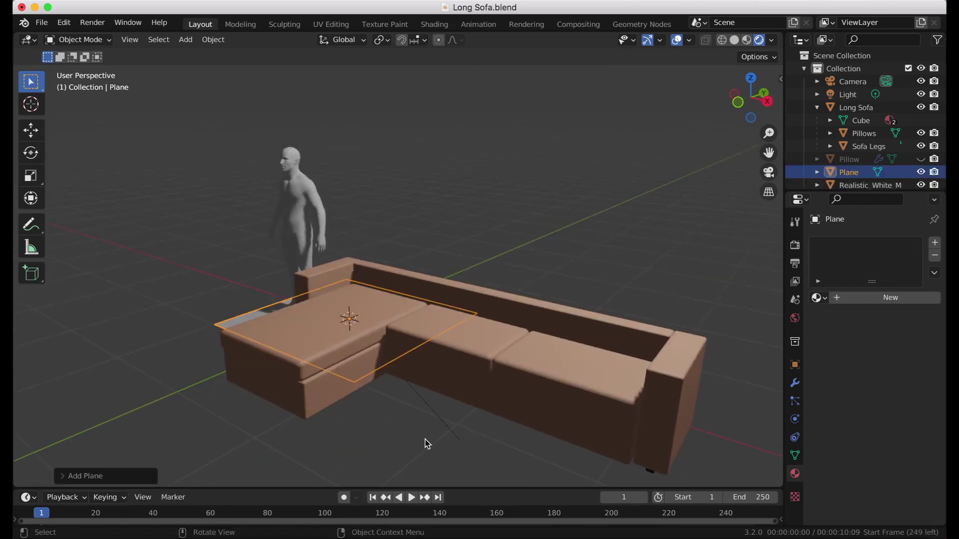
key(s)
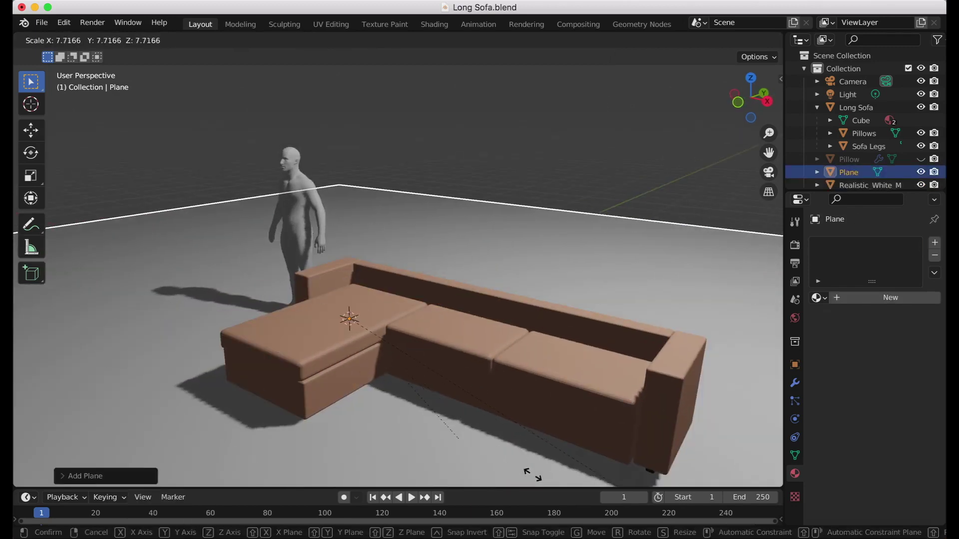
click(532, 475)
Step: Extrude the floor's back and left edges upward along Z into walls
key(Tab)
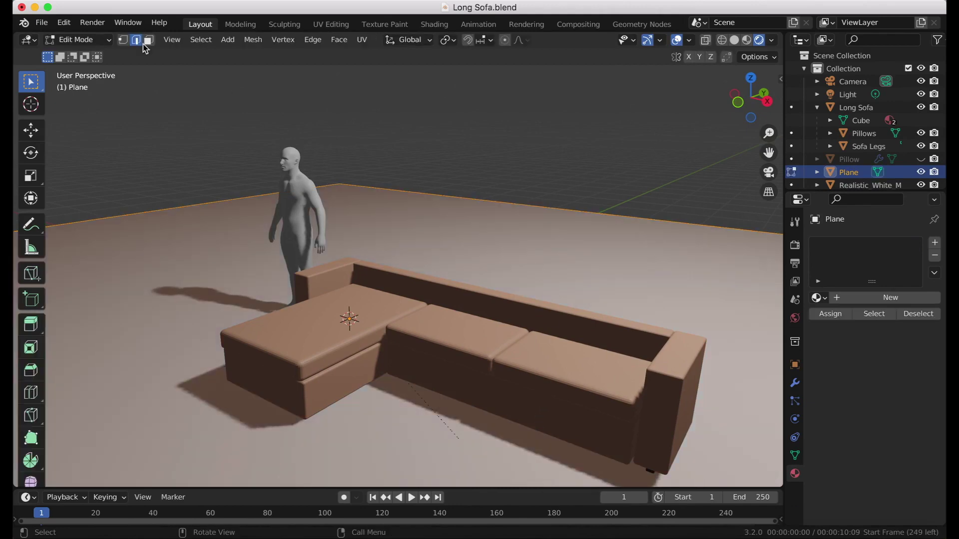
click(495, 193)
shift+click(265, 200)
key(e)
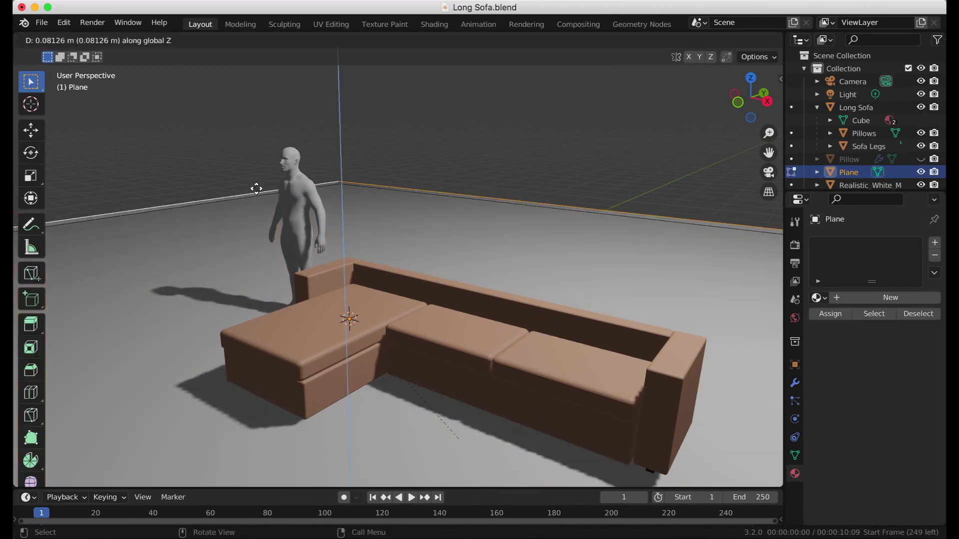
click(182, 321)
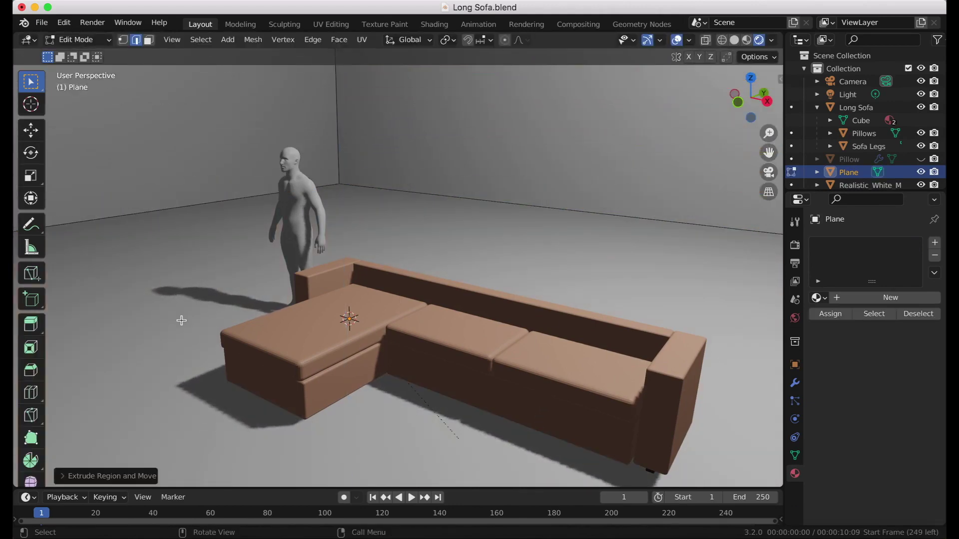
key(Tab)
middle_drag(303, 240, 293, 238)
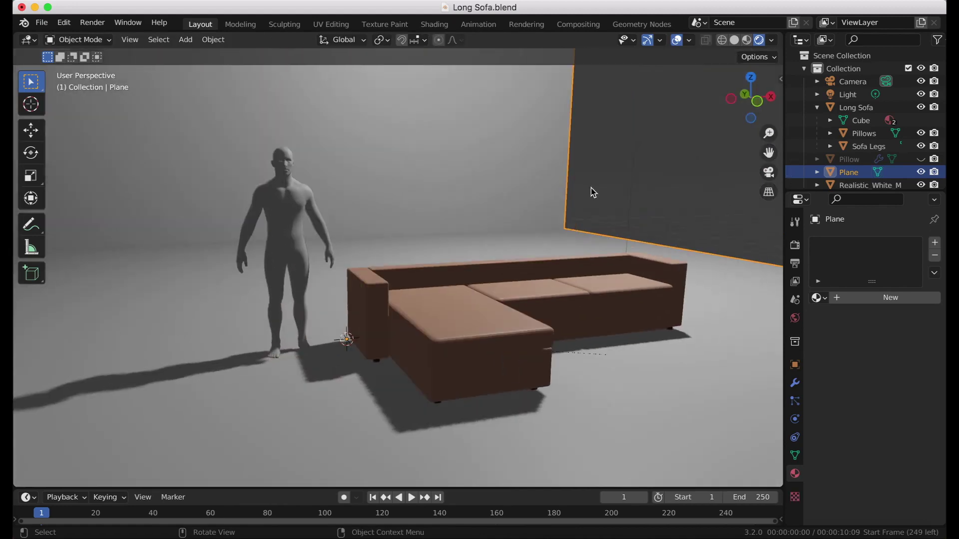
key(alt+a)
middle_drag(534, 310, 568, 318)
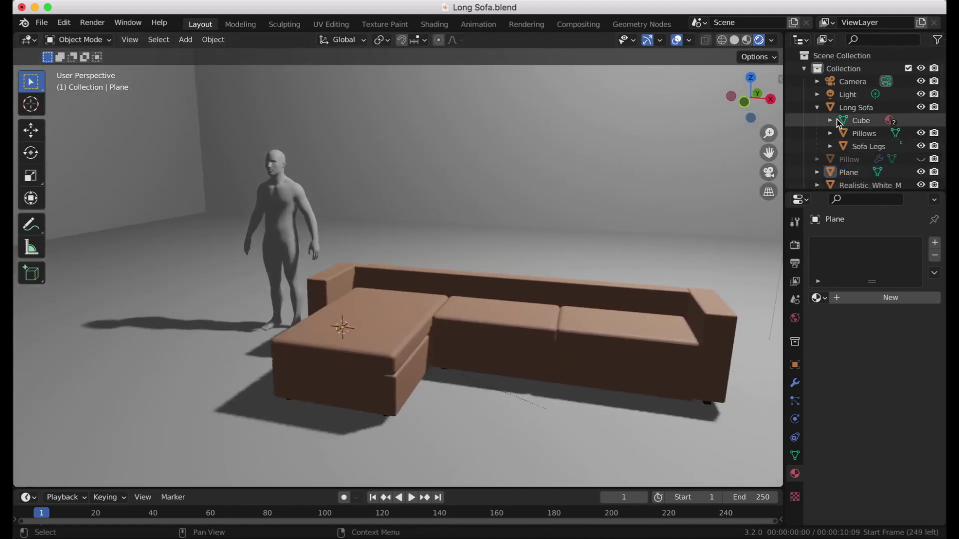
Step: Select the Light and split the viewport, showing the new area in top view
click(817, 108)
click(848, 94)
scroll(700, 139, left, 3)
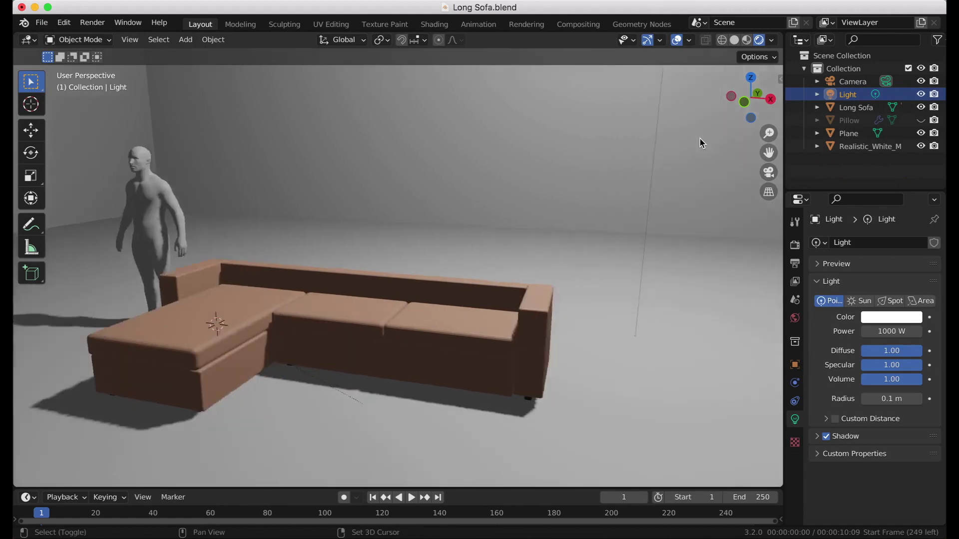
scroll(700, 139, left, 3)
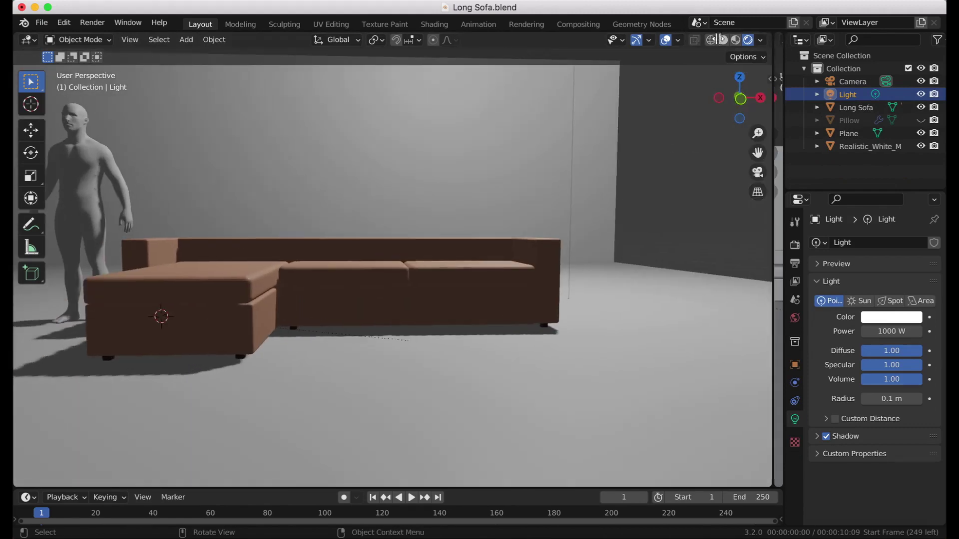
drag(779, 71, 605, 120)
key(KP_7)
scroll(753, 305, down, 2)
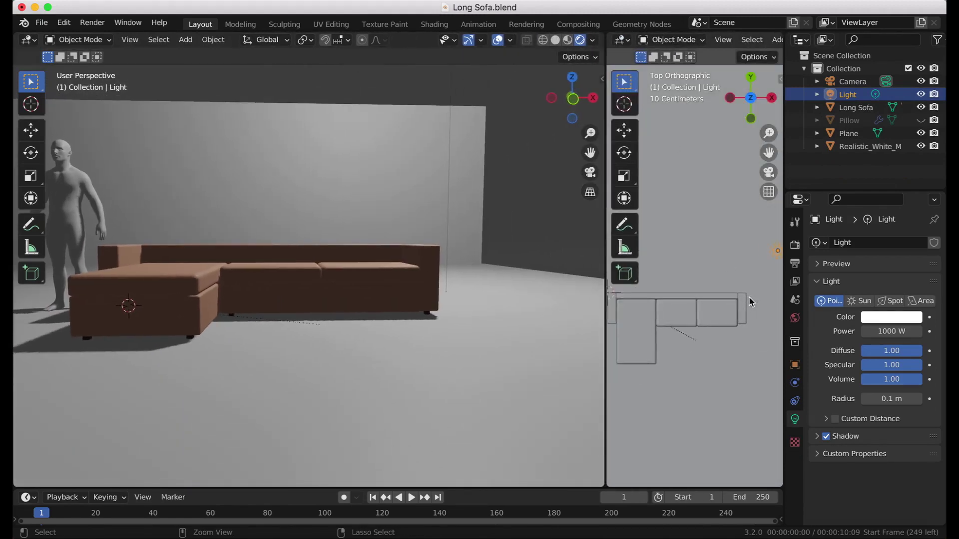
scroll(717, 300, down, 2)
drag(604, 194, 639, 195)
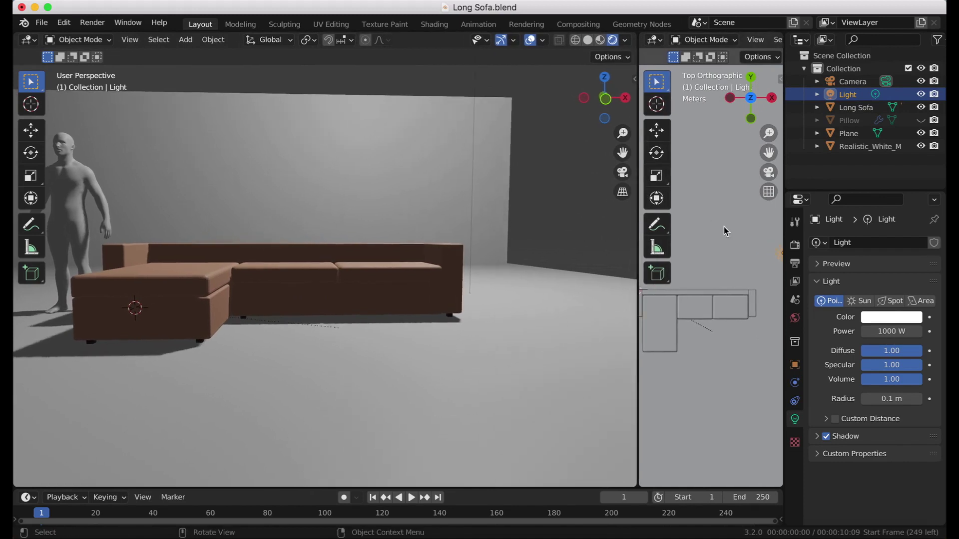
Step: Move the light in front of the sofa and set the render engine to Cycles
key(g)
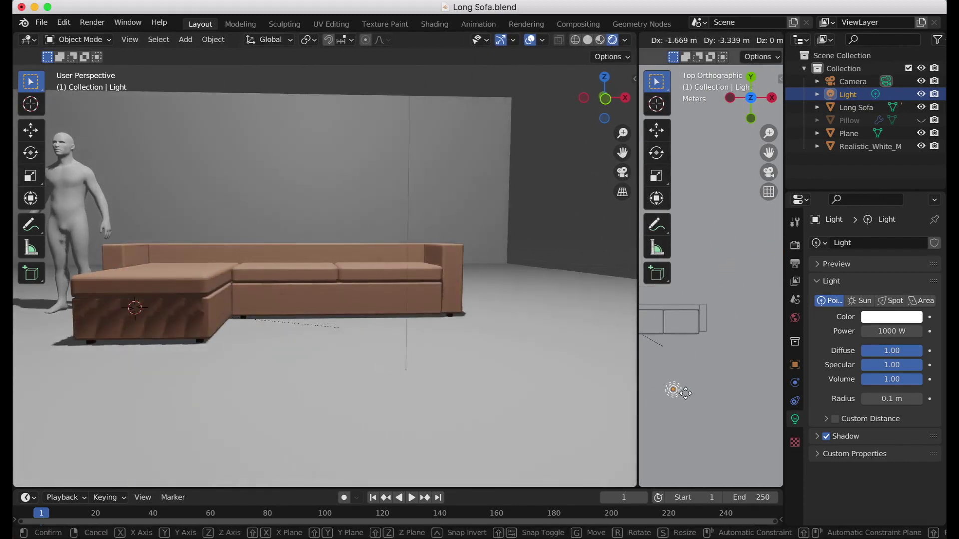
click(739, 363)
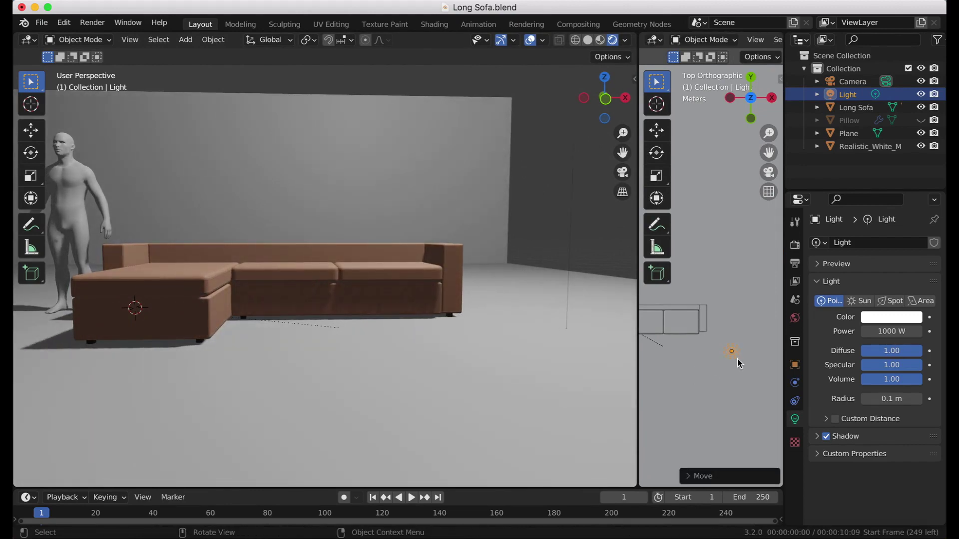
click(795, 244)
click(903, 242)
click(879, 285)
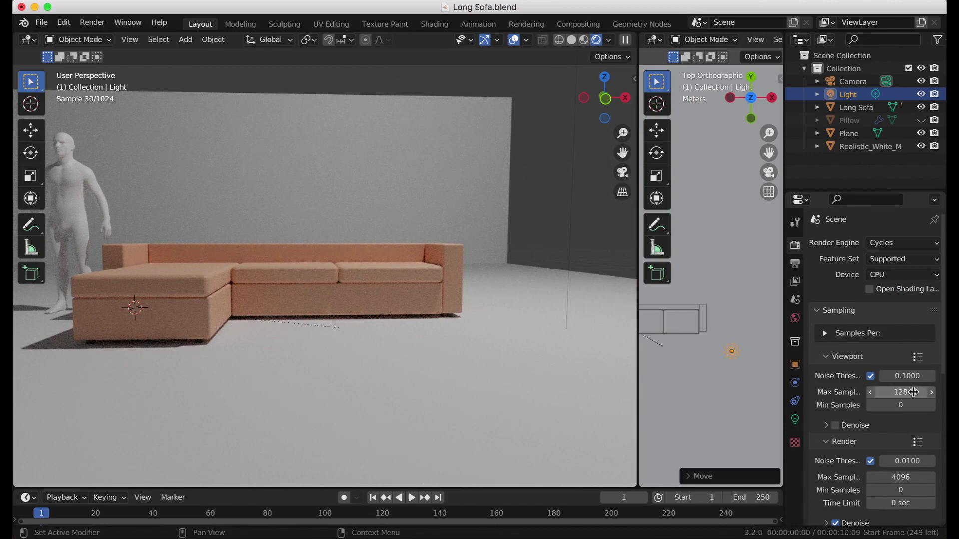
Step: Set the final render samples to 256
click(904, 479)
text(25)
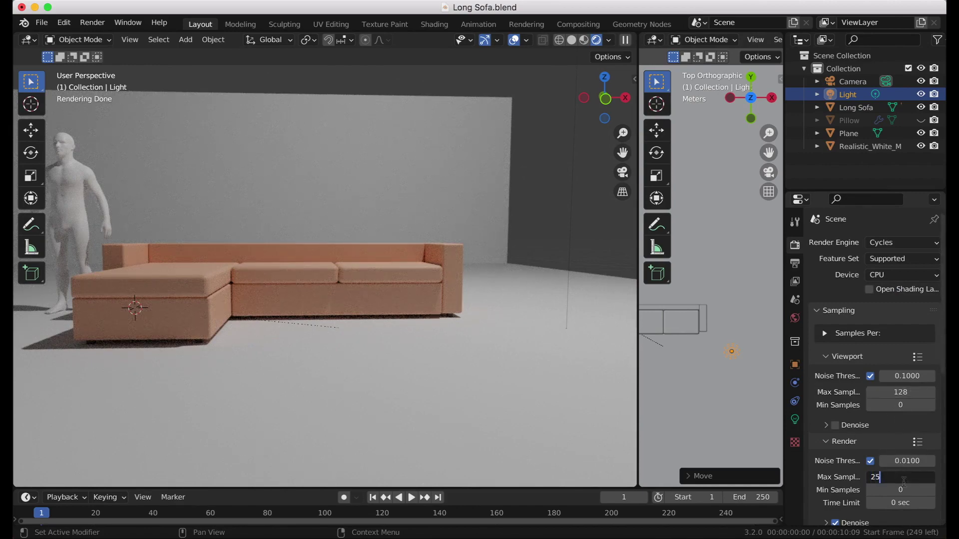
text(6)
key(Return)
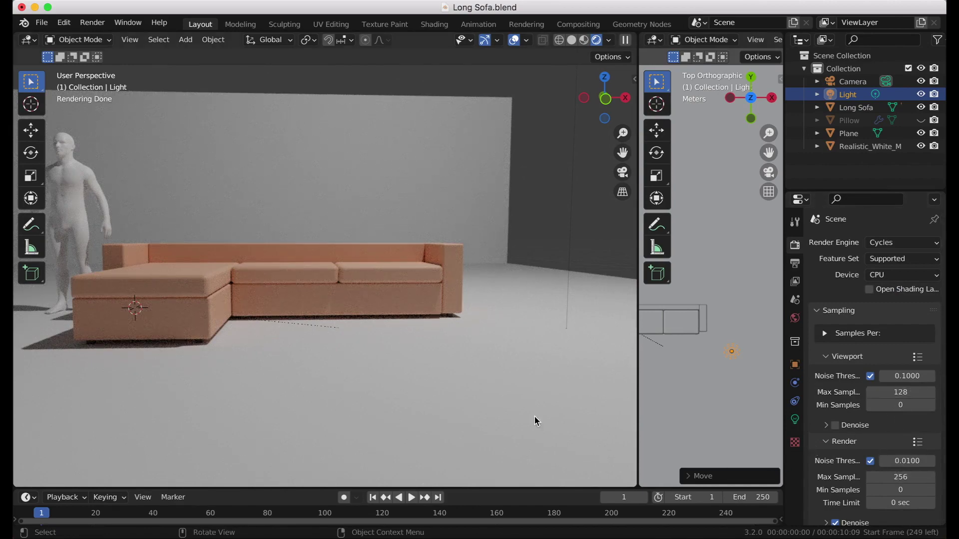
Step: Apply Shade Smooth to the pillows and the sofa body
middle_drag(535, 417, 428, 358)
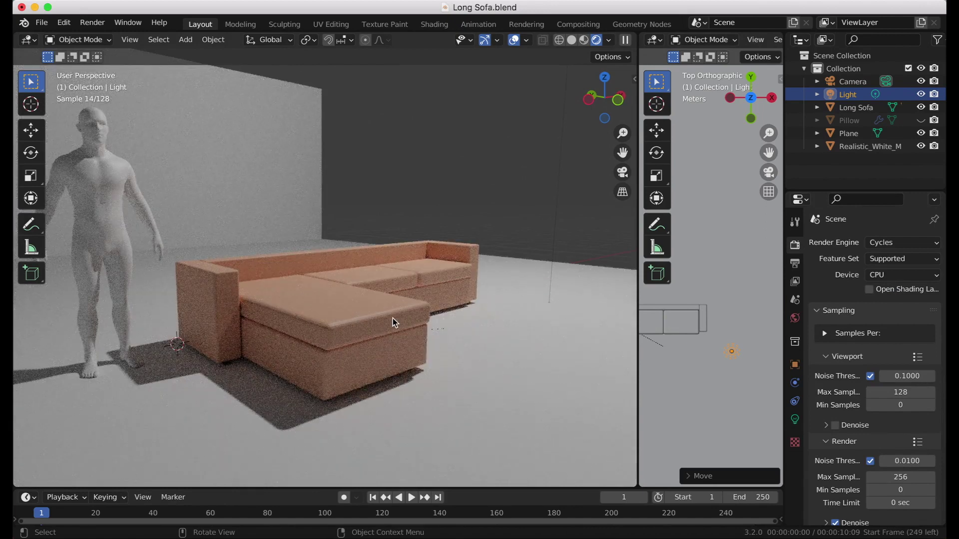
click(392, 320)
right_click(372, 265)
click(371, 266)
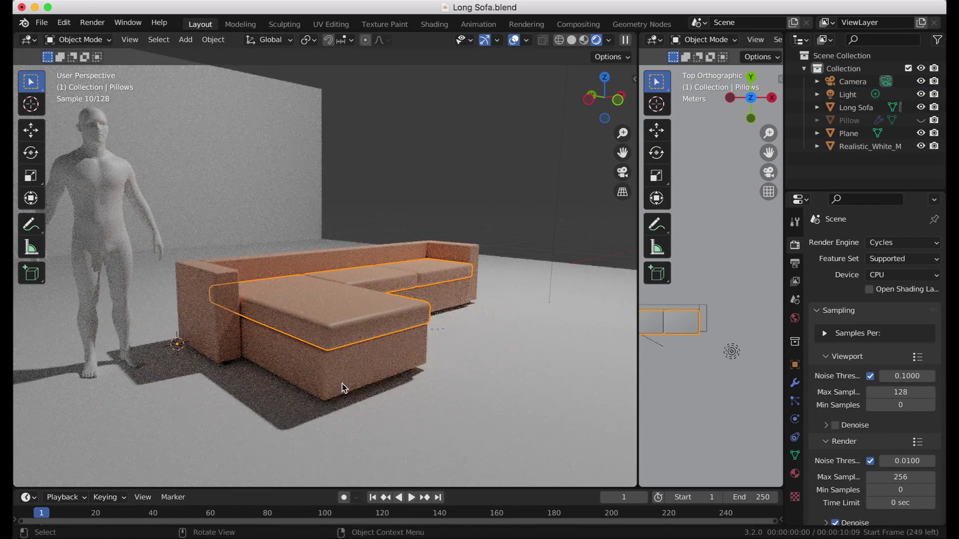
click(345, 388)
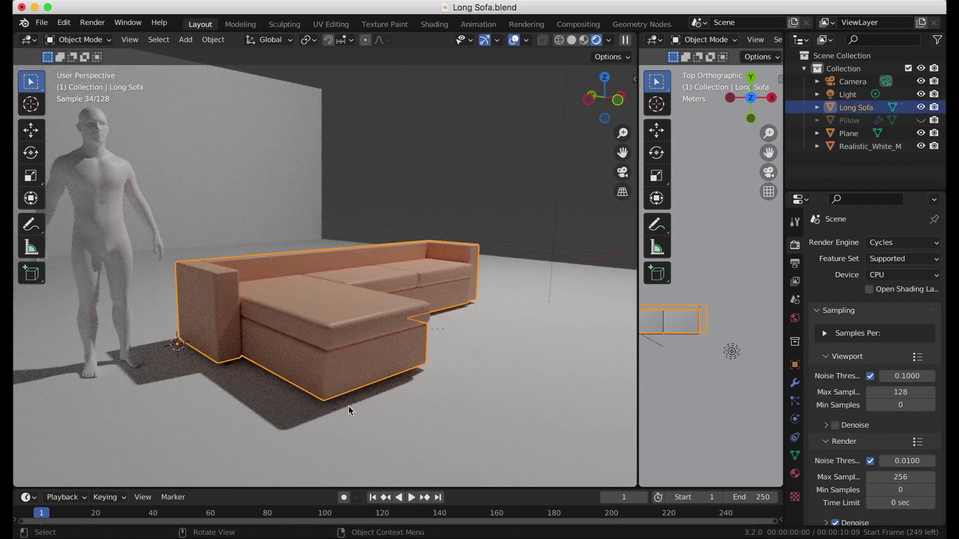
right_click(349, 406)
click(300, 266)
click(414, 189)
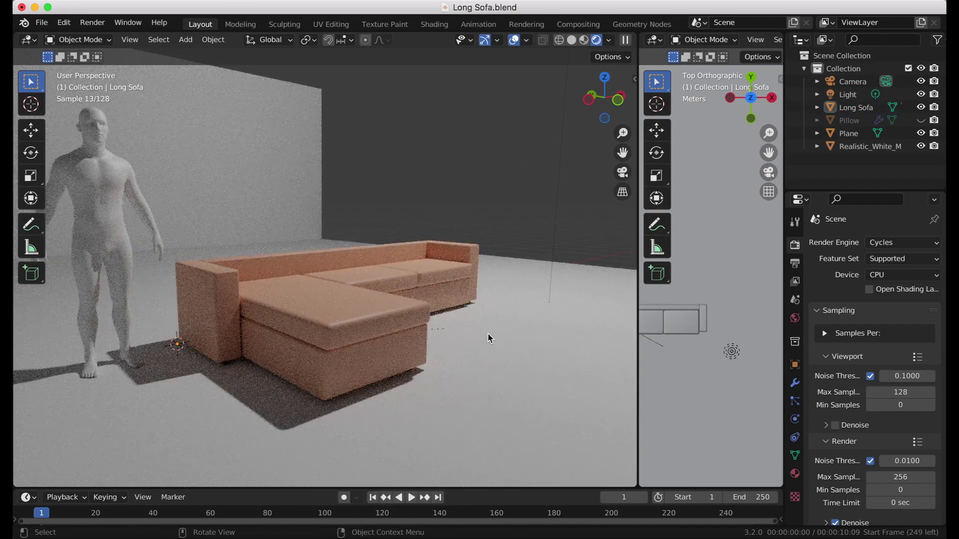
Step: Set the Cycles device to GPU Compute and turn off Open Shading Language
scroll(488, 334, left, 5)
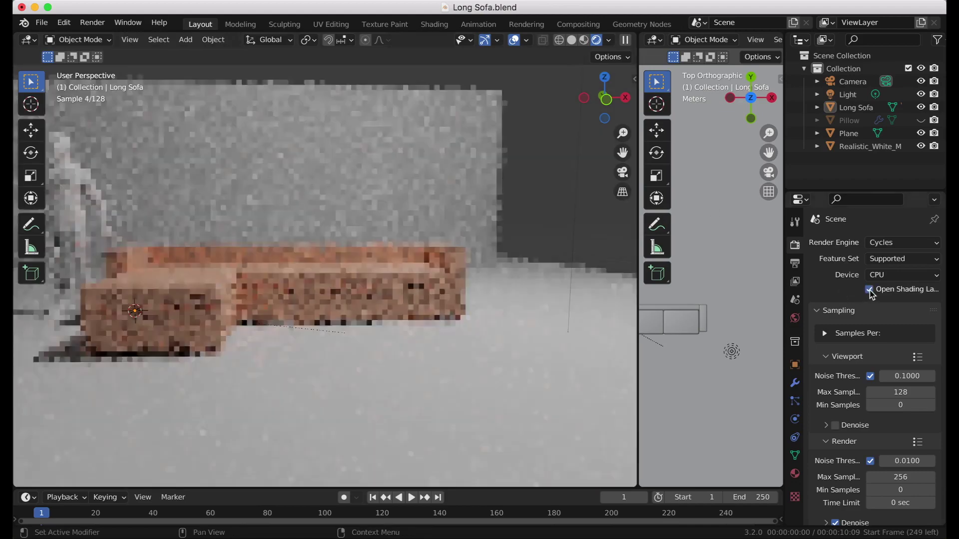
click(904, 275)
click(849, 302)
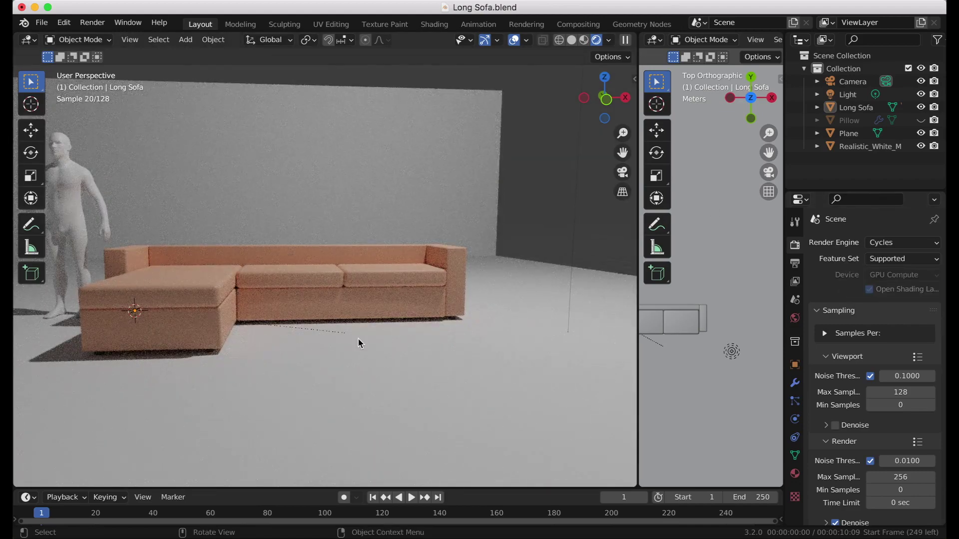
click(872, 289)
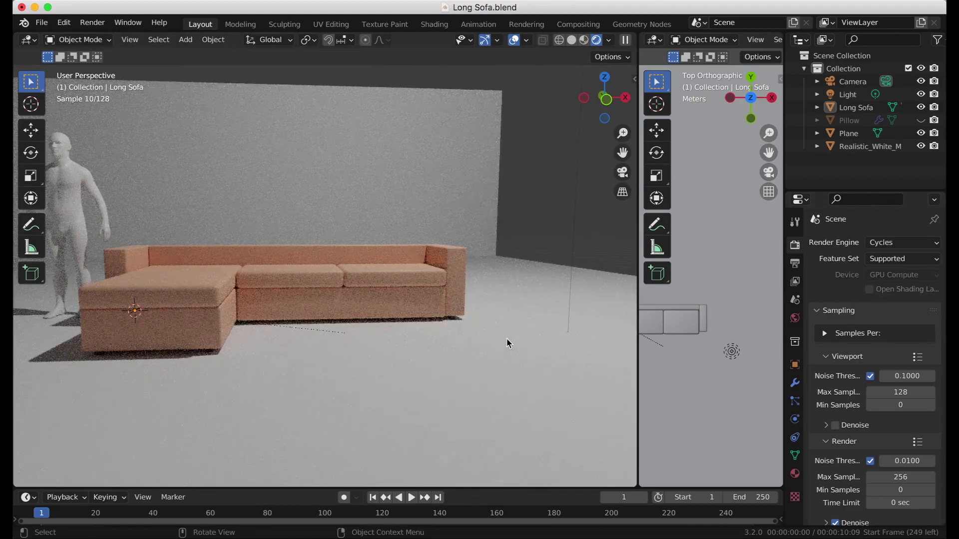